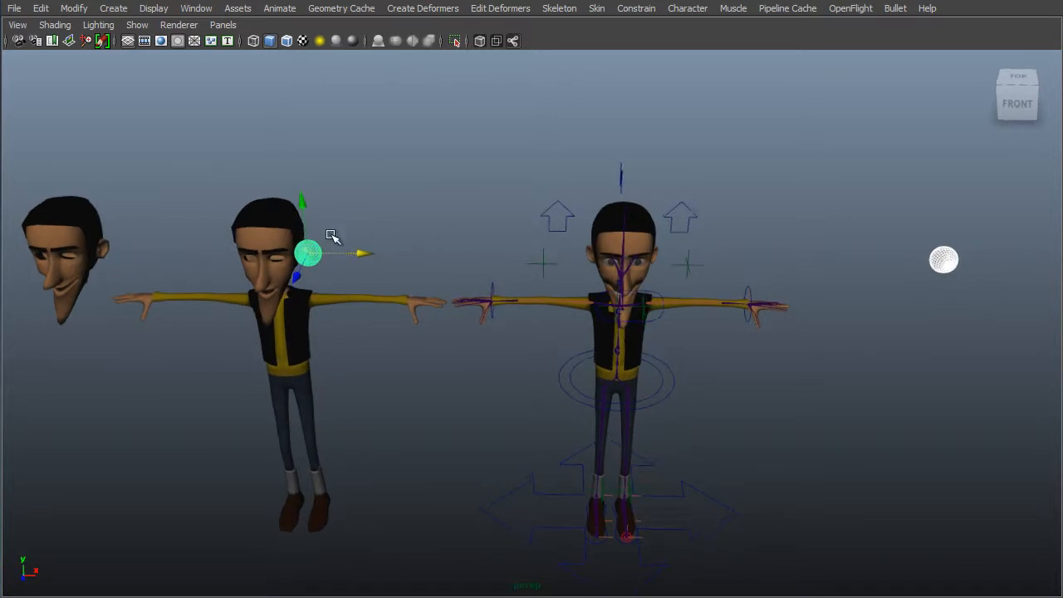
- Open the Outliner
drag(357, 253, 548, 214)
scroll(579, 226, up, 3)
scroll(573, 228, up, 2)
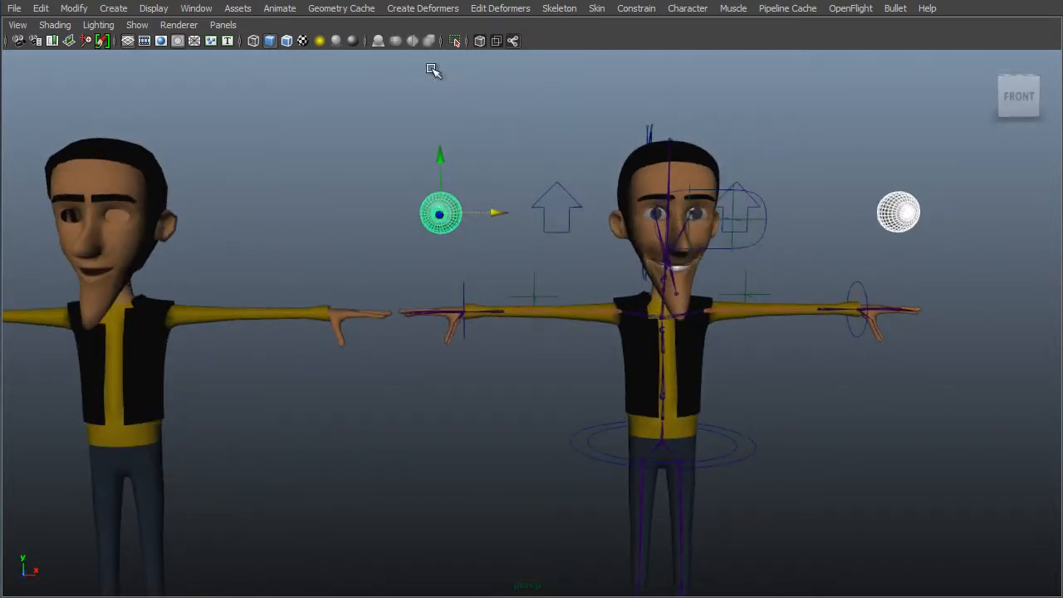
alt+drag(361, 191, 487, 133)
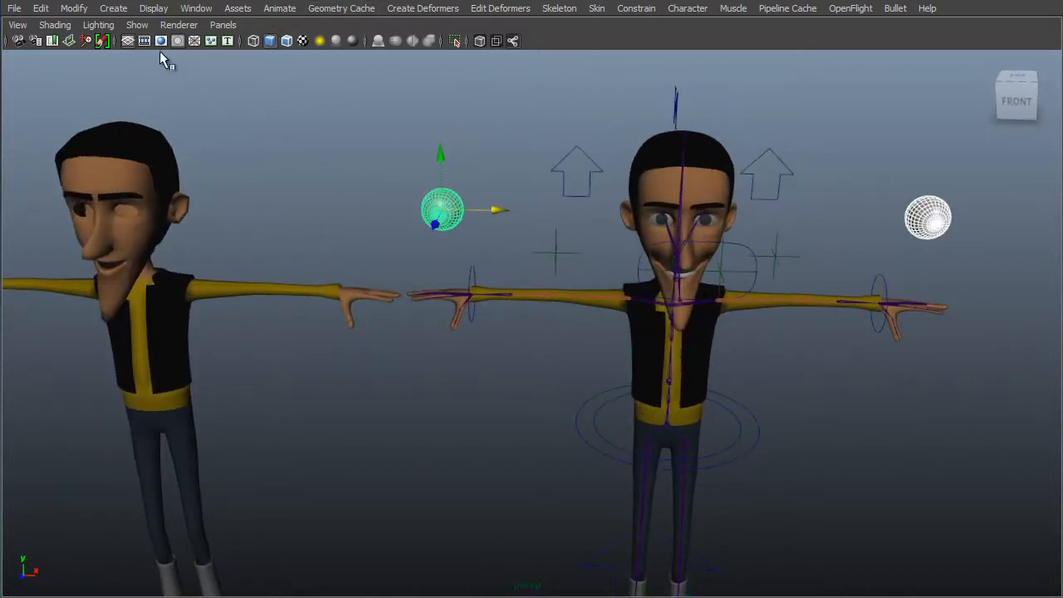
click(74, 7)
mouse_move(197, 7)
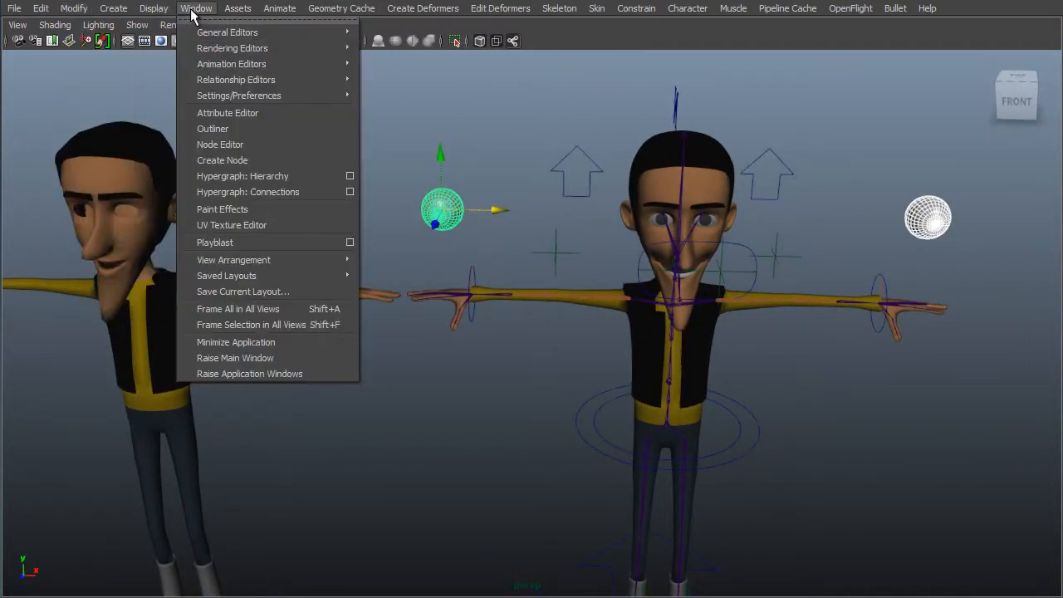
click(208, 129)
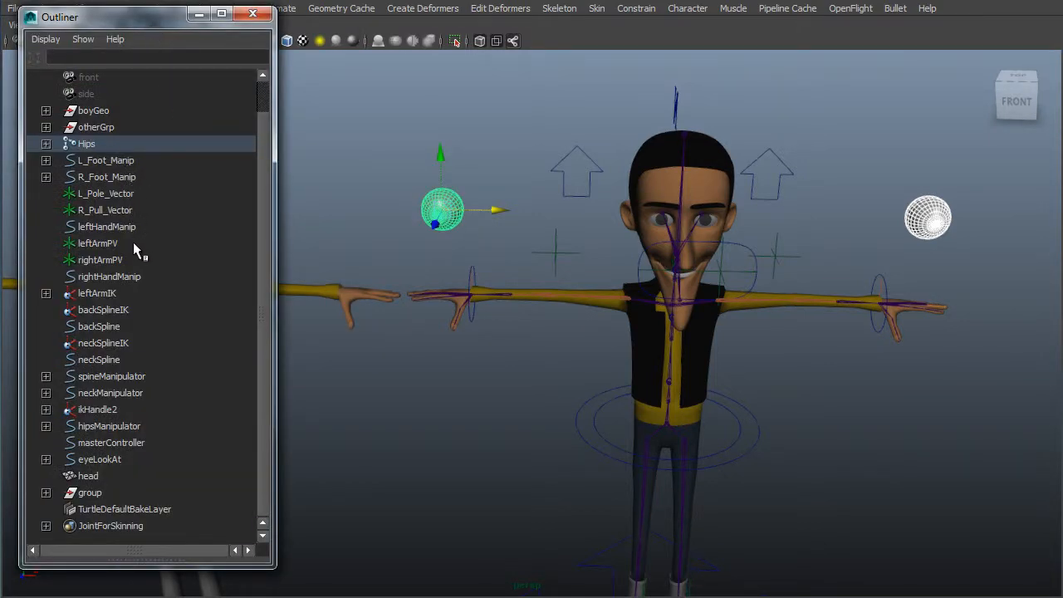
- Unparent leftEye1 and rightEye1 from the eye joints to the top level of the scene hierarchy
key(f)
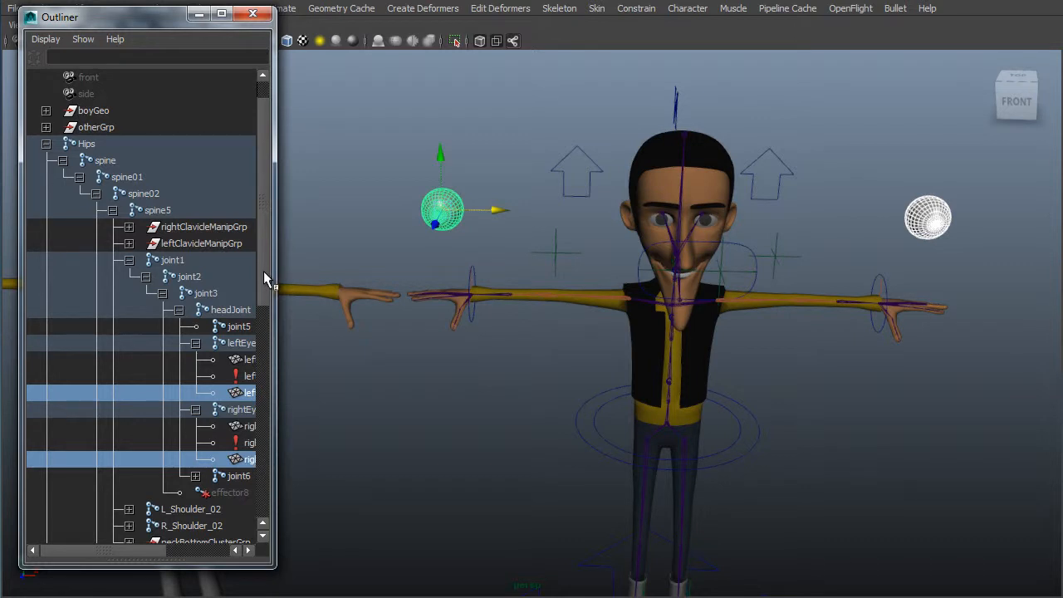
scroll(259, 286, down, 2)
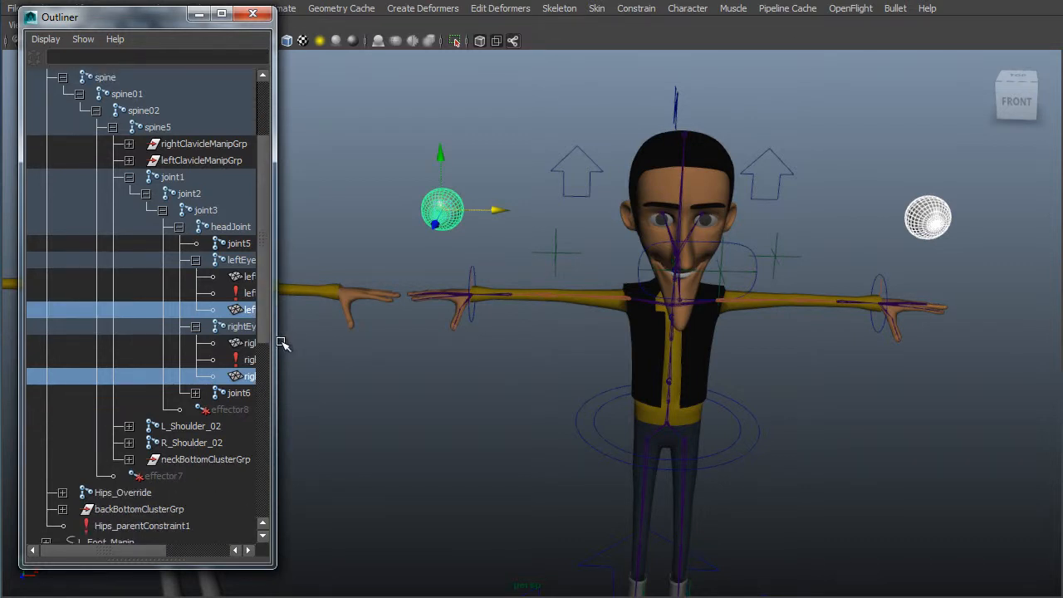
drag(276, 344, 404, 337)
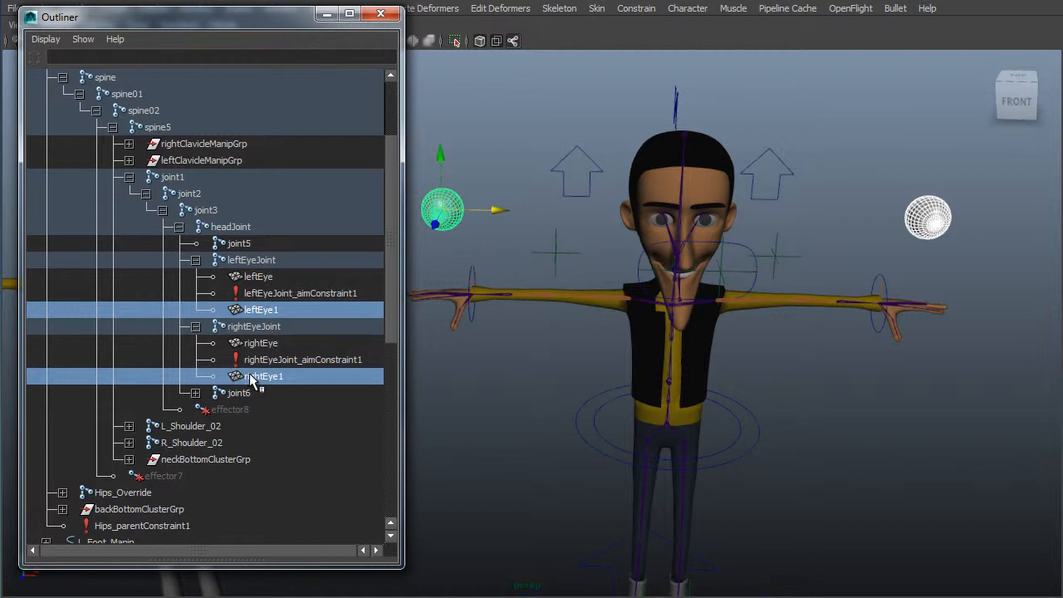
middle_drag(265, 379, 166, 142)
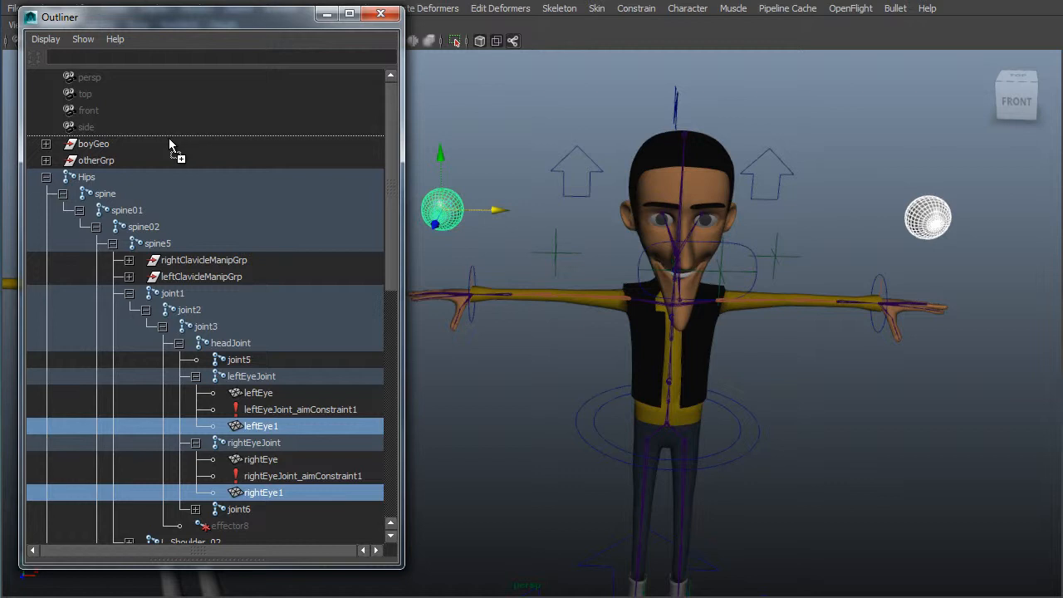
middle_drag(172, 136, 174, 137)
click(159, 143)
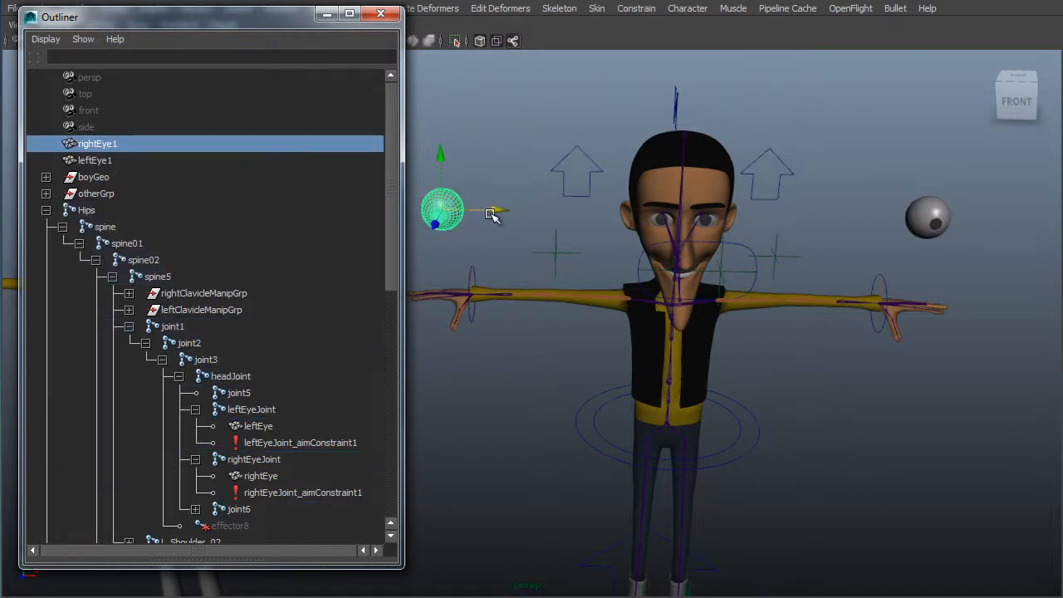
- Move rightEye1 beside leftEye1, then group the two eye spheres together
drag(496, 211, 746, 202)
shift+click(931, 214)
alt+right_drag(873, 157, 733, 297)
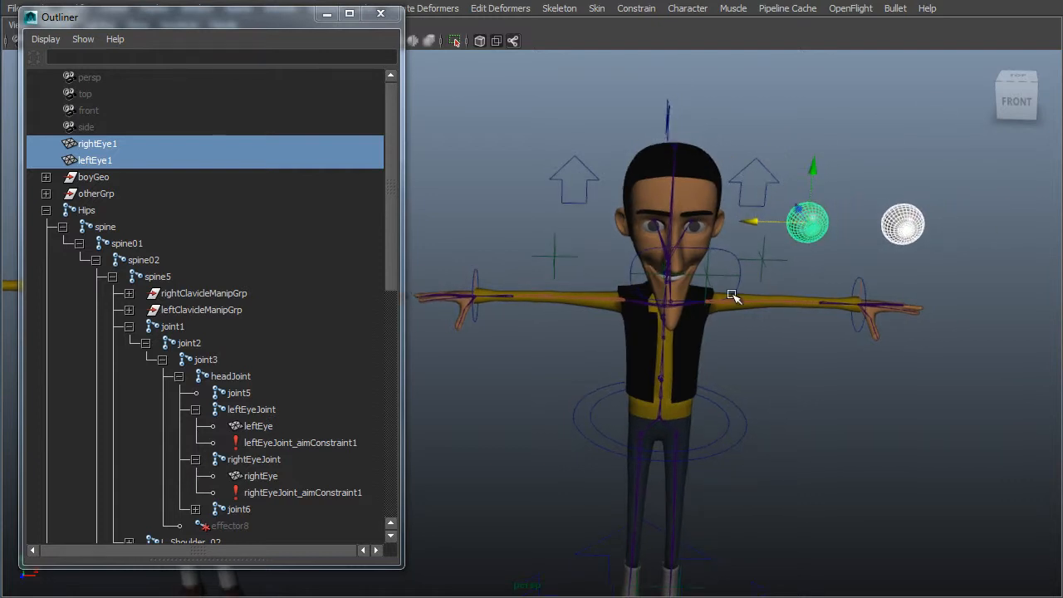
alt+middle_drag(773, 180, 751, 280)
alt+drag(771, 334, 784, 298)
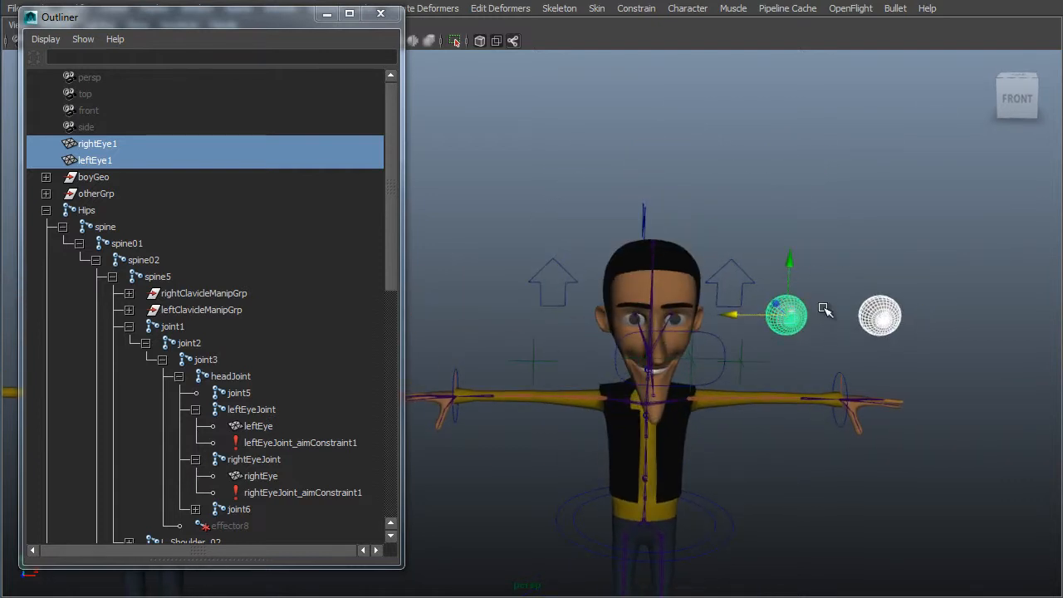
click(785, 317)
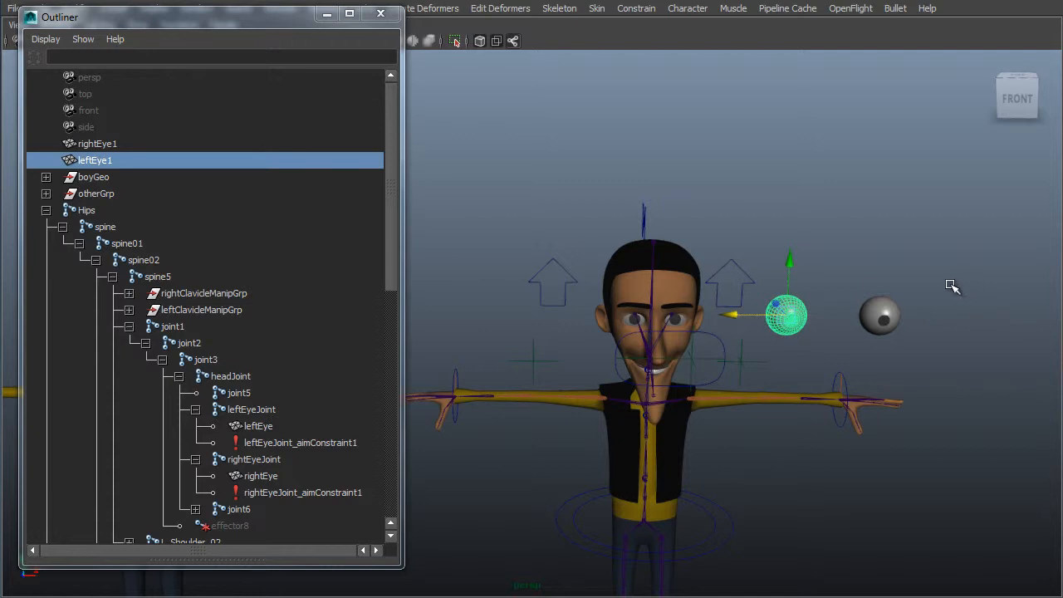
shift+click(894, 317)
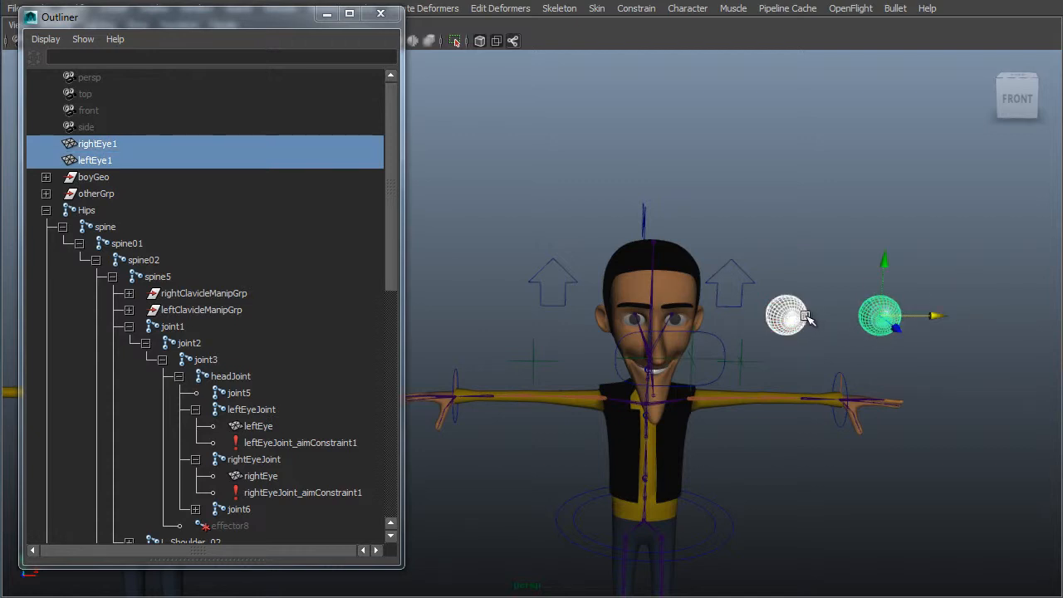
key(ctrl+g)
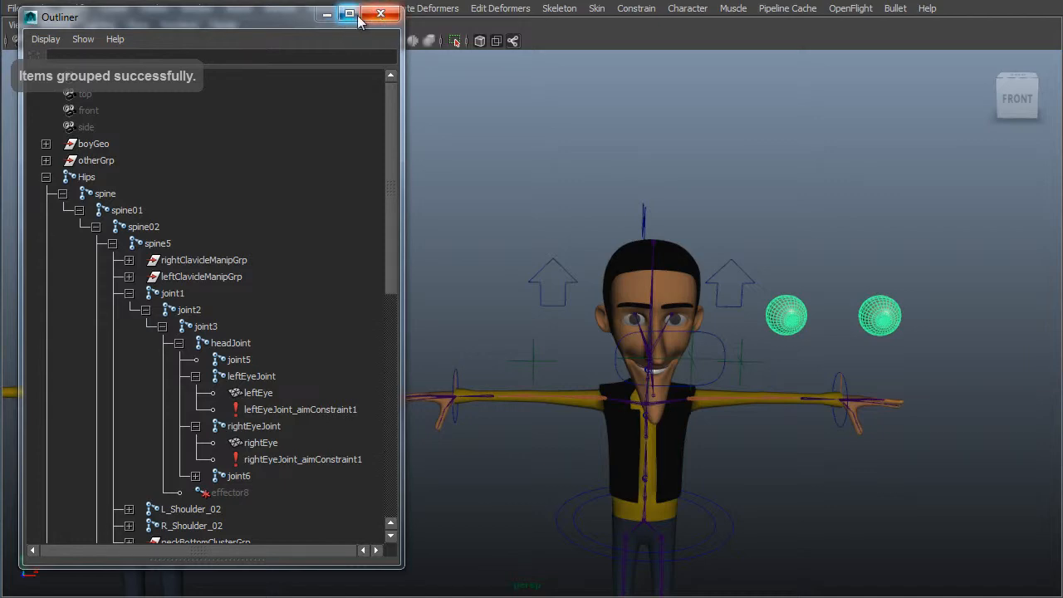
- Close the Outliner and center the pivot of the new eye group
click(365, 15)
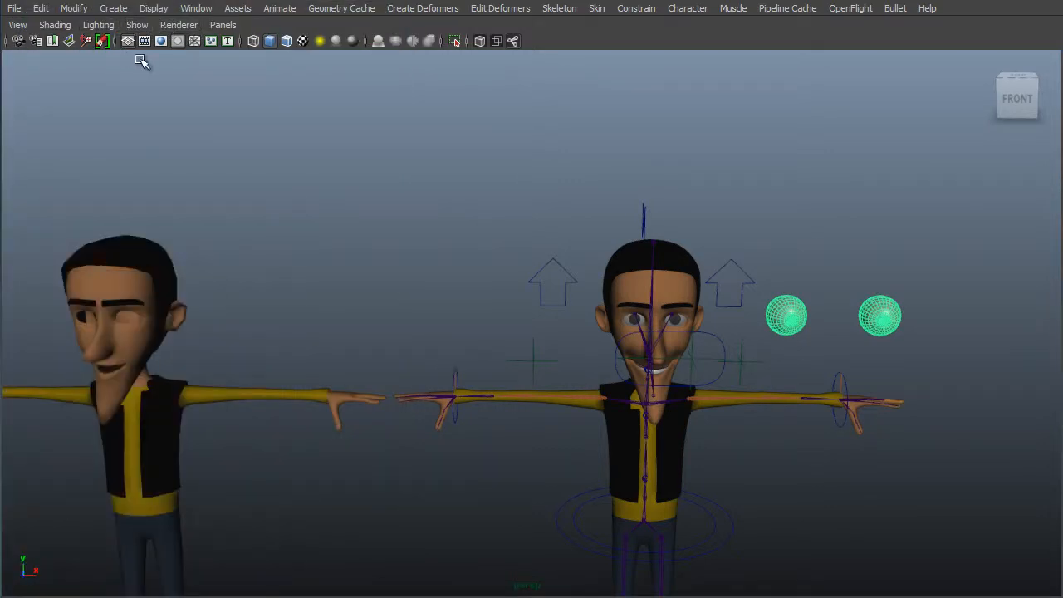
key(ctrl+space)
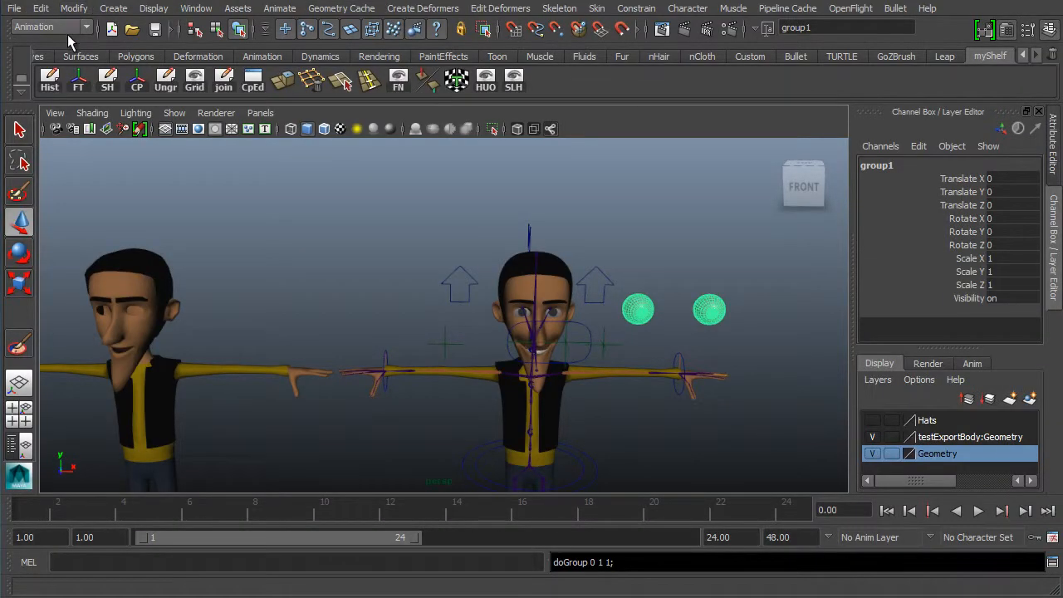
click(75, 8)
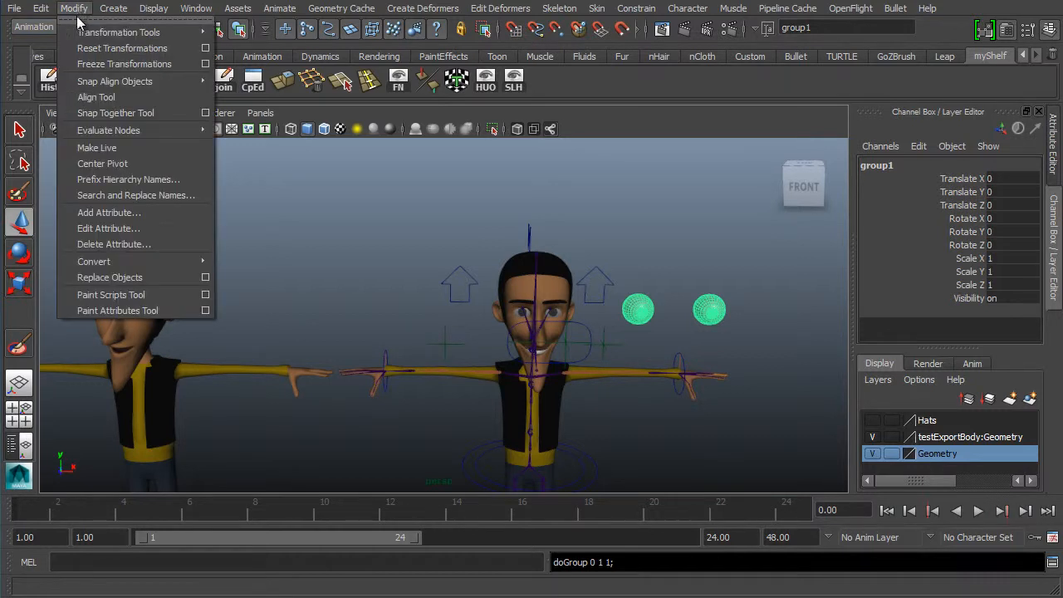
click(106, 164)
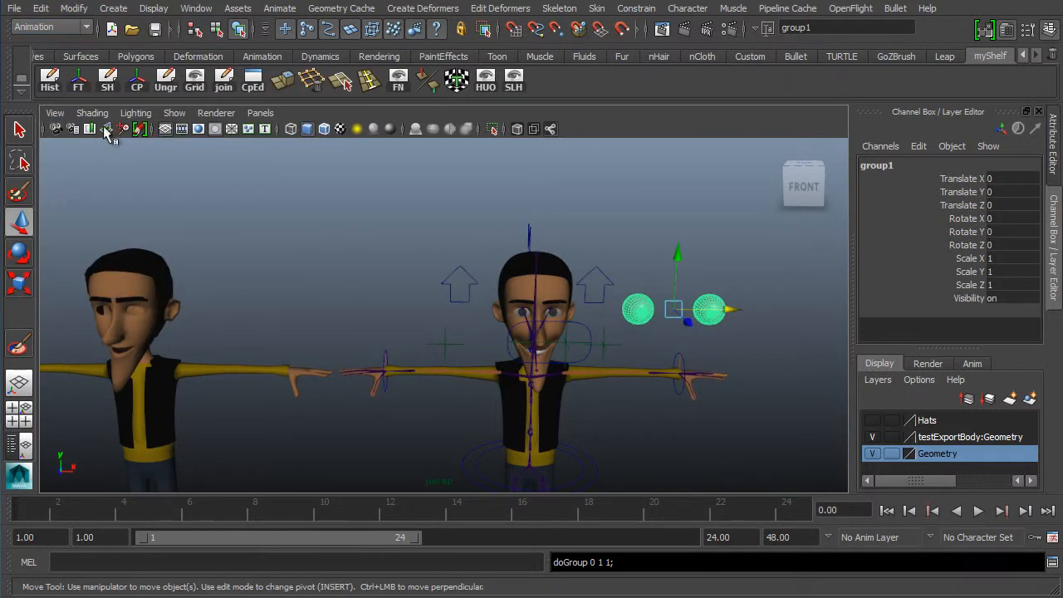
- Move the eye group along X onto the unrigged character's head so the eyes sit at the sockets
drag(729, 309, 188, 318)
alt+middle_drag(184, 260, 314, 239)
alt+right_drag(314, 240, 287, 310)
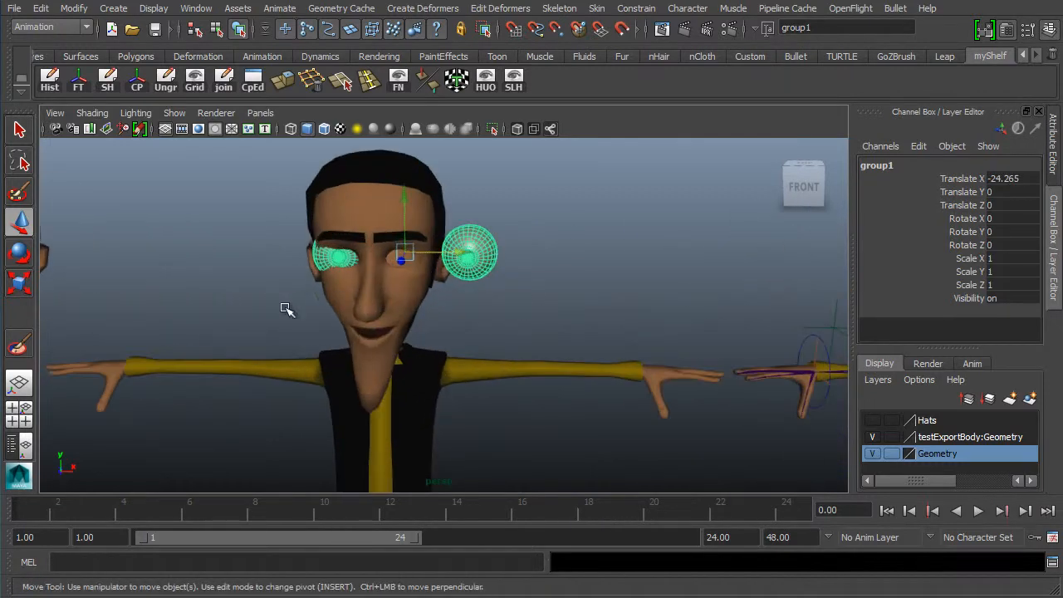
alt+middle_drag(286, 309, 515, 335)
alt+right_drag(224, 320, 548, 332)
alt+middle_drag(706, 332, 223, 291)
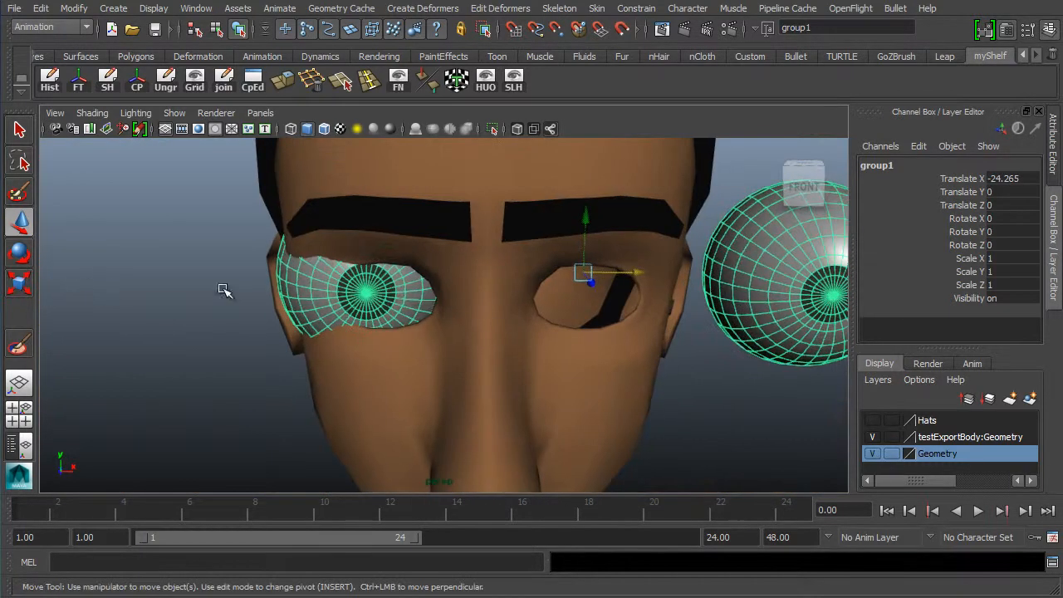
alt+drag(472, 289, 433, 291)
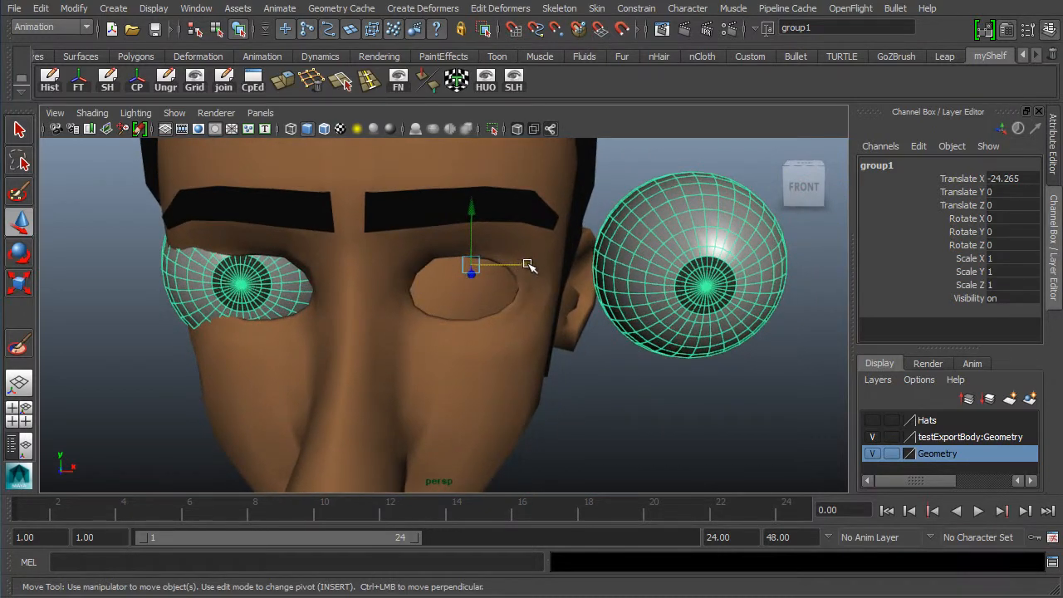
drag(528, 265, 557, 266)
alt+right_drag(671, 264, 635, 274)
alt+middle_drag(624, 282, 274, 274)
alt+middle_drag(686, 265, 256, 290)
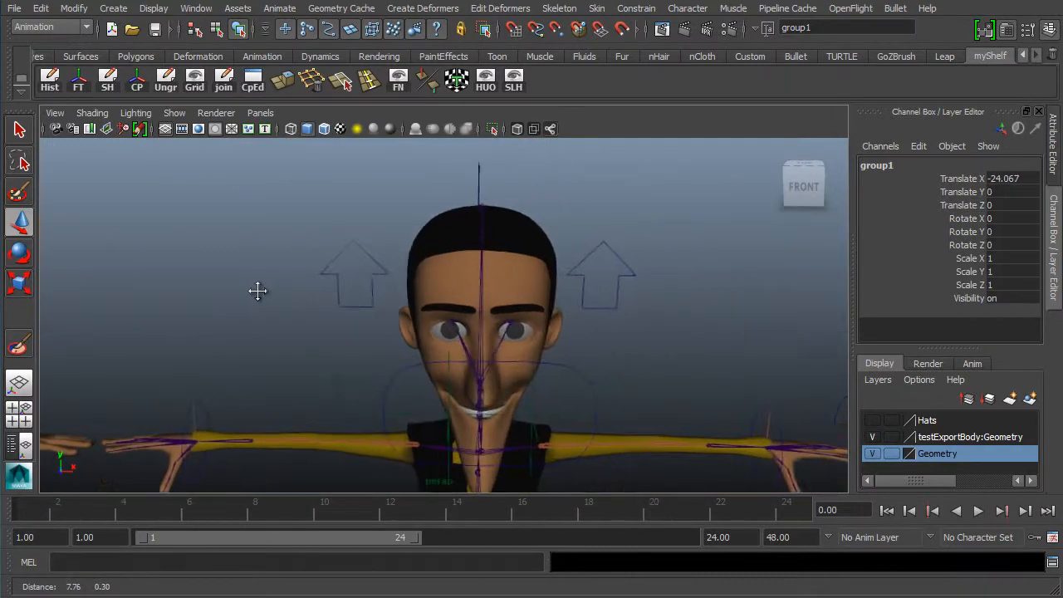
alt+middle_drag(322, 288, 677, 259)
alt+middle_drag(295, 274, 498, 280)
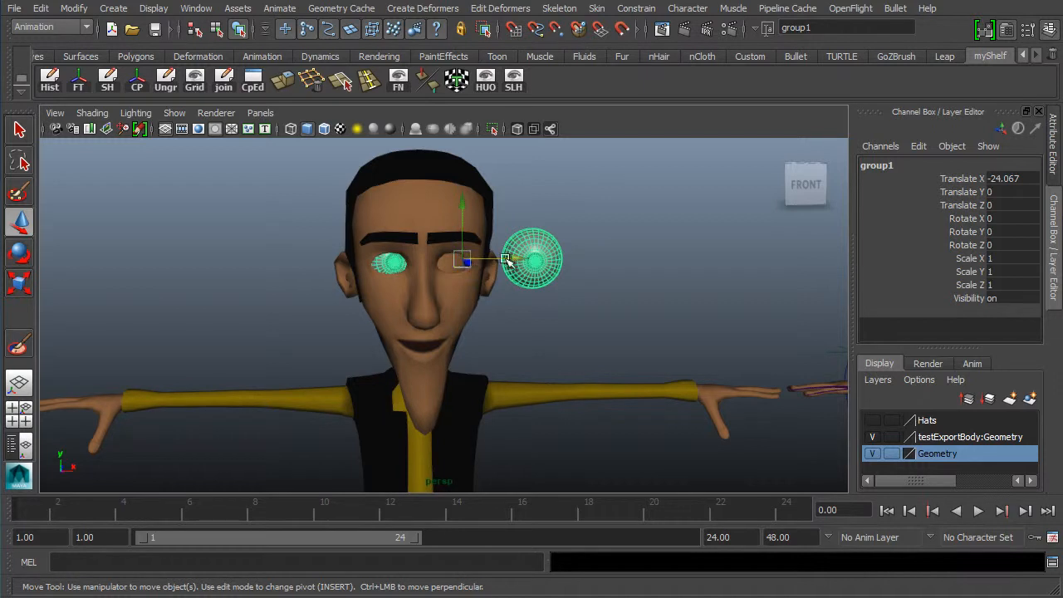
drag(507, 260, 569, 259)
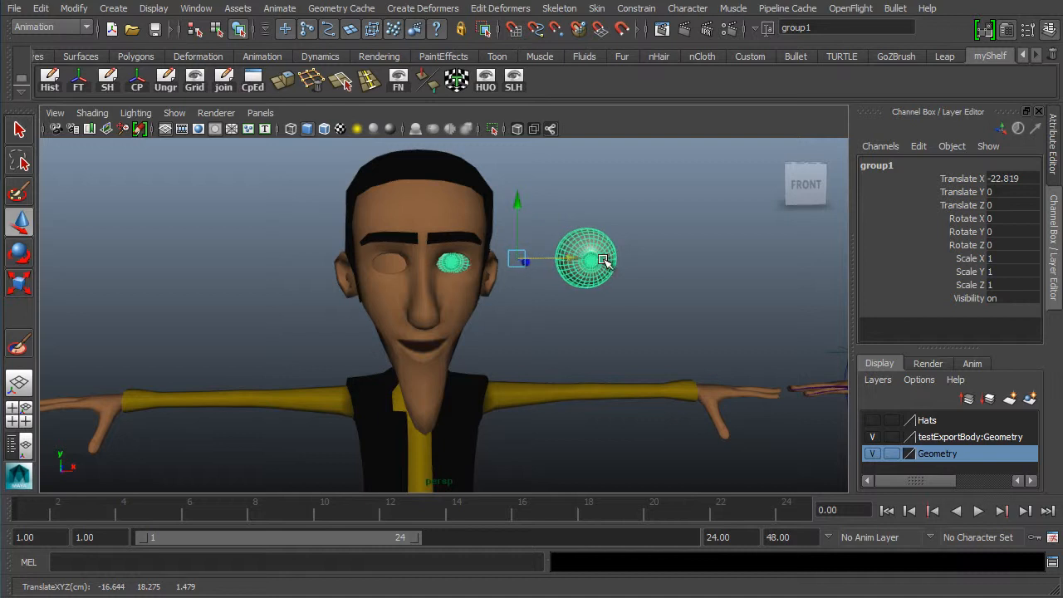
- Move rightEye1 on its own into the character's right eye socket
click(602, 281)
drag(641, 260, 448, 265)
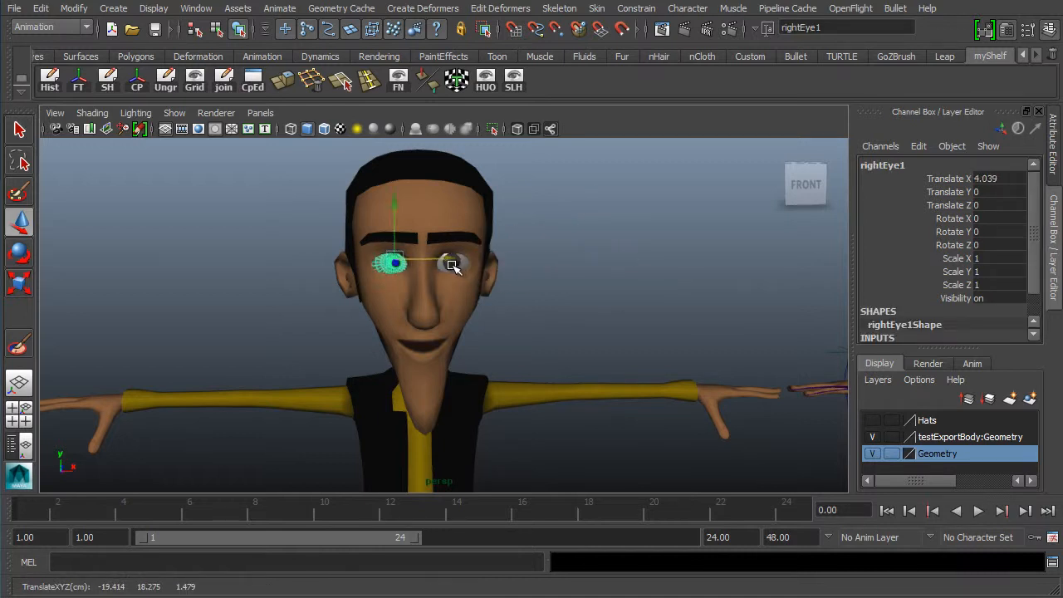
click(572, 277)
alt+drag(518, 297, 525, 287)
alt+right_drag(626, 267, 421, 296)
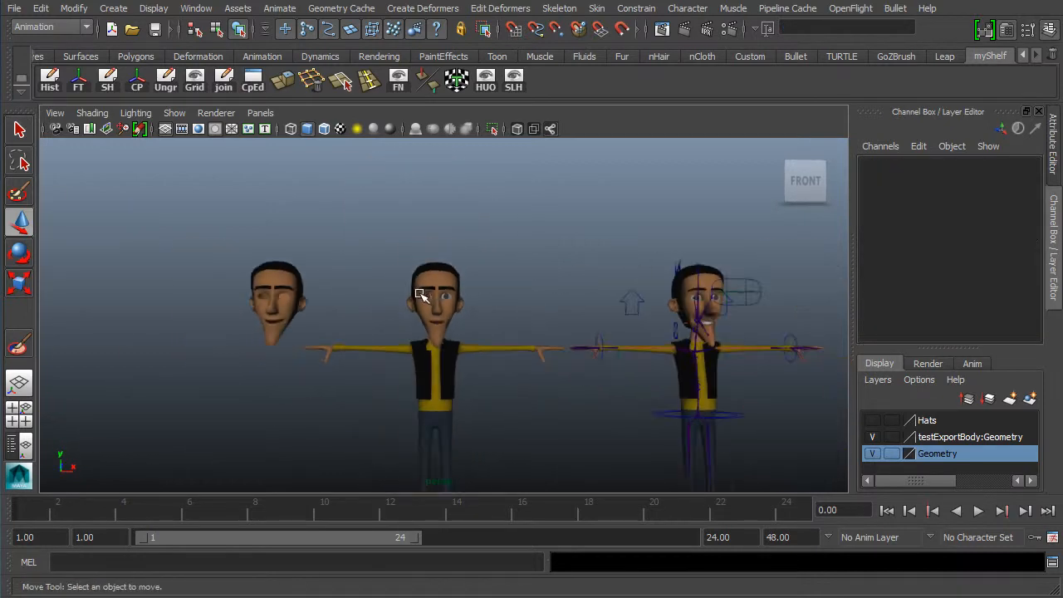
alt+right_drag(330, 275, 722, 280)
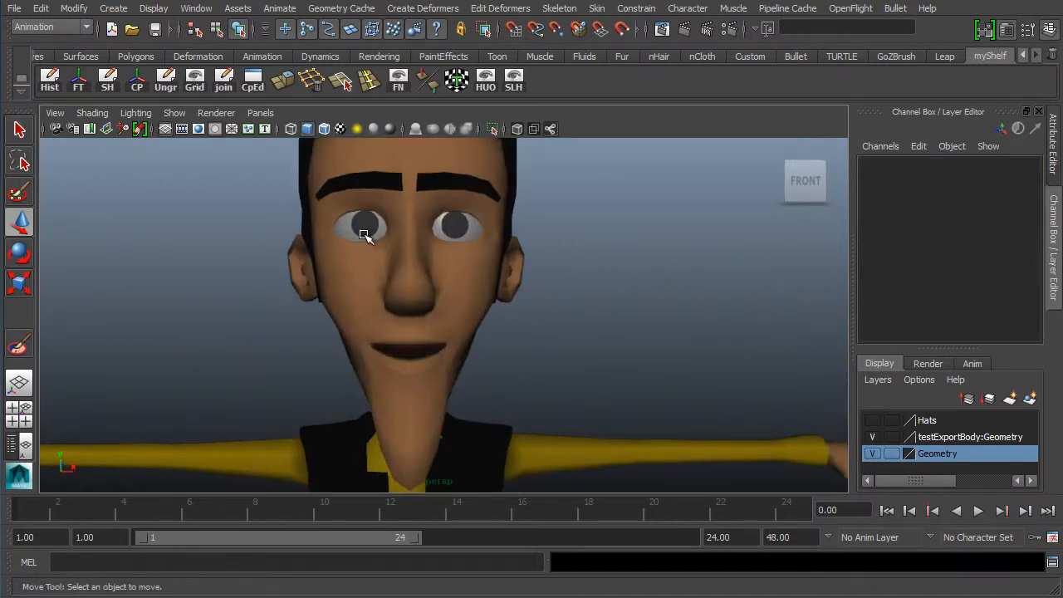
click(376, 230)
drag(422, 231, 419, 231)
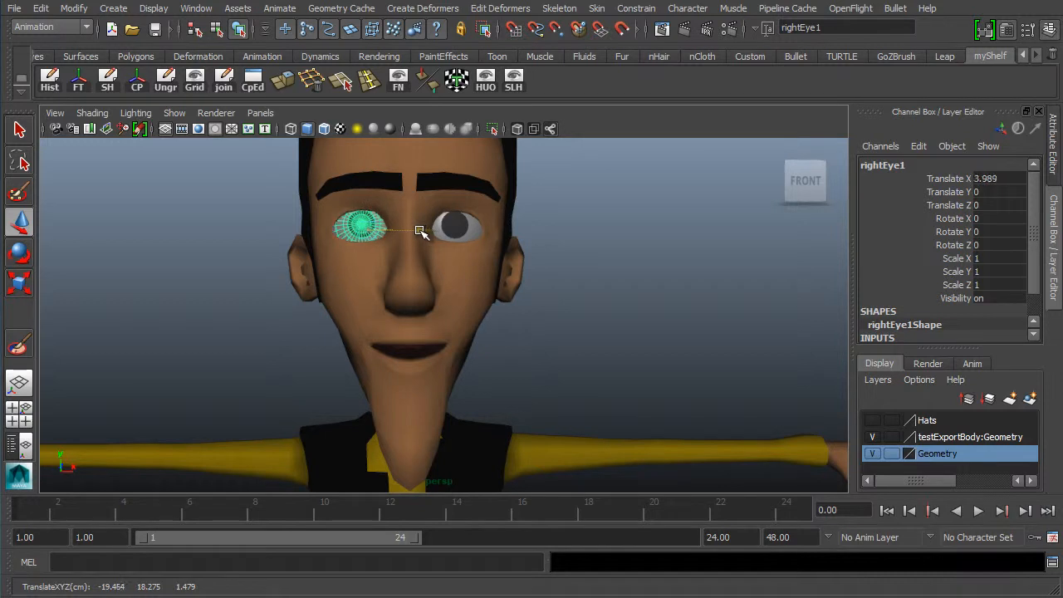
- Inspect how both eye spheres fit in the head's sockets from several angles
click(477, 229)
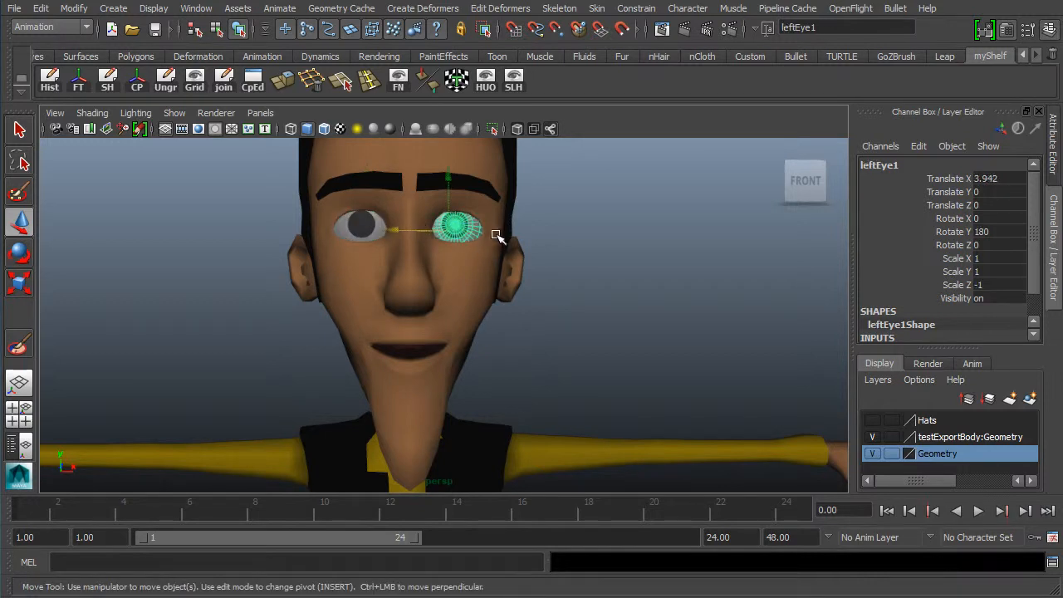
click(569, 225)
alt+right_drag(573, 221, 487, 181)
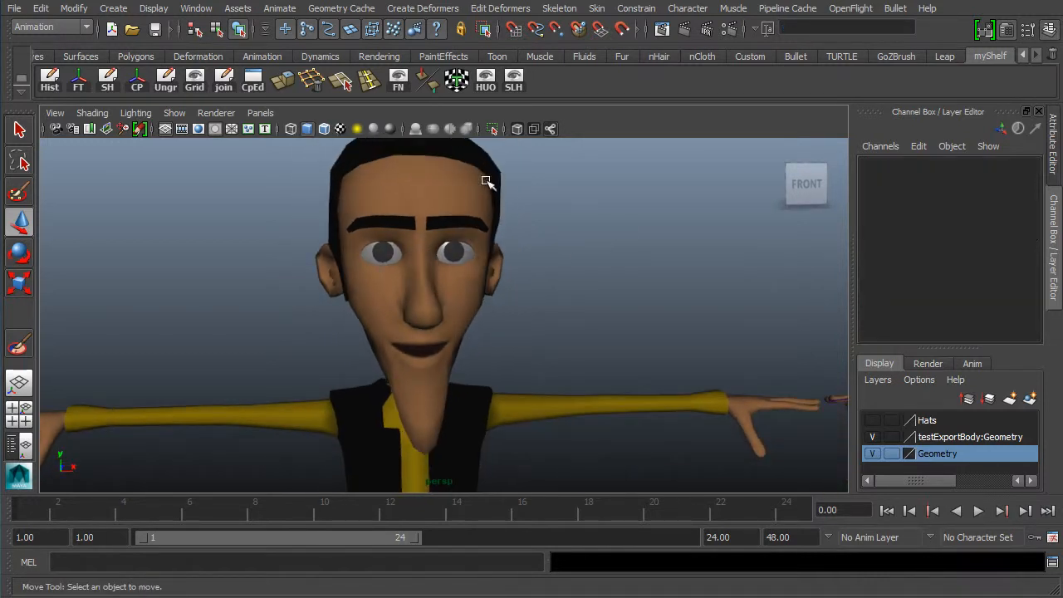
alt+right_drag(642, 264, 512, 249)
alt+drag(389, 316, 379, 339)
drag(512, 193, 347, 357)
alt+drag(422, 283, 429, 297)
key(ctrl+g)
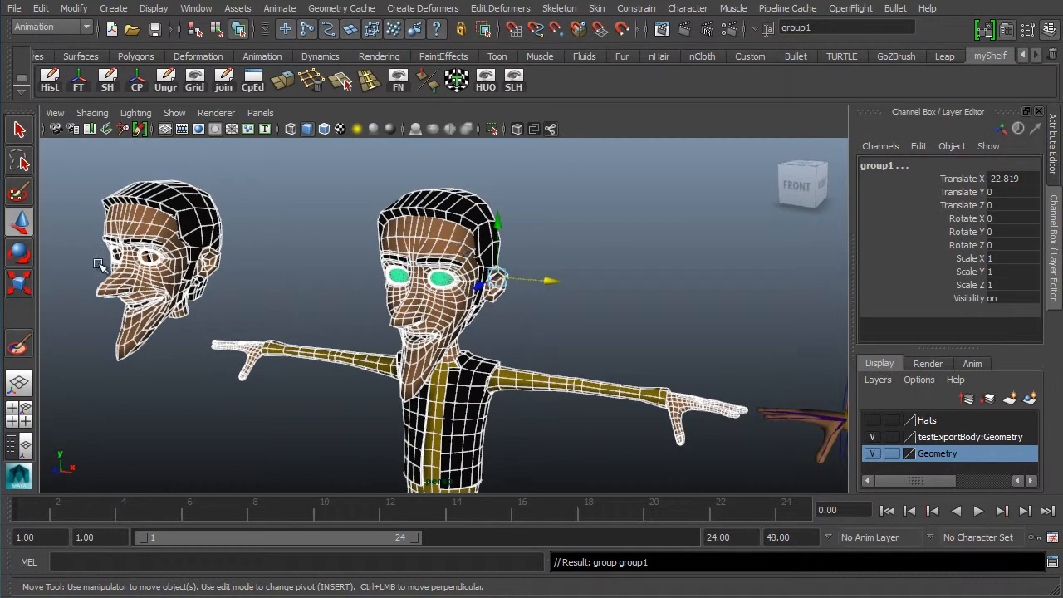
alt+middle_drag(101, 351, 266, 277)
alt+drag(361, 335, 491, 325)
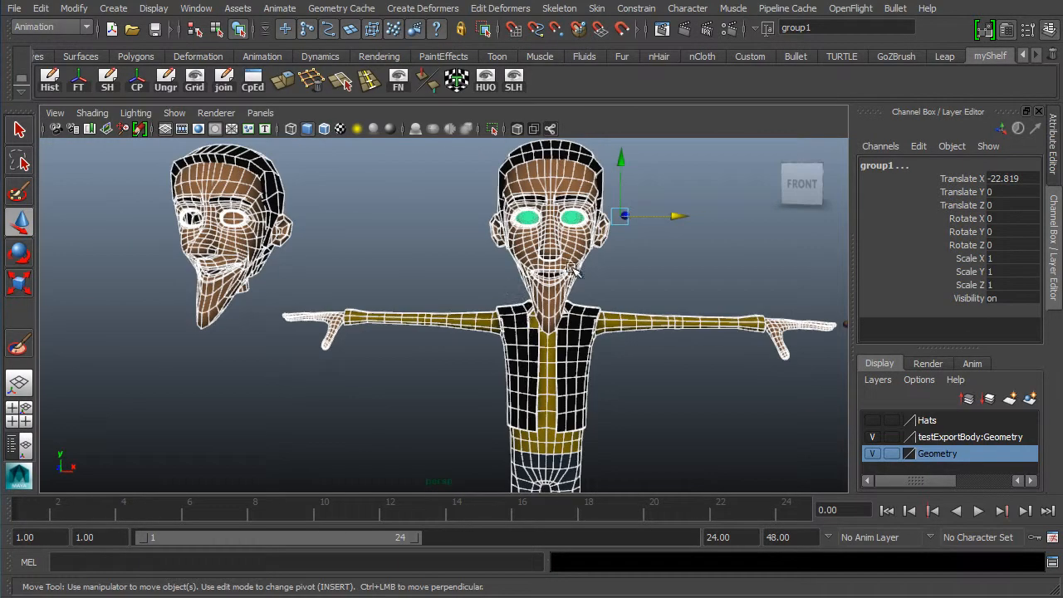
- Select the eye group and try nudging it along X, then undo the move
click(817, 267)
alt+middle_drag(523, 233, 582, 209)
click(631, 195)
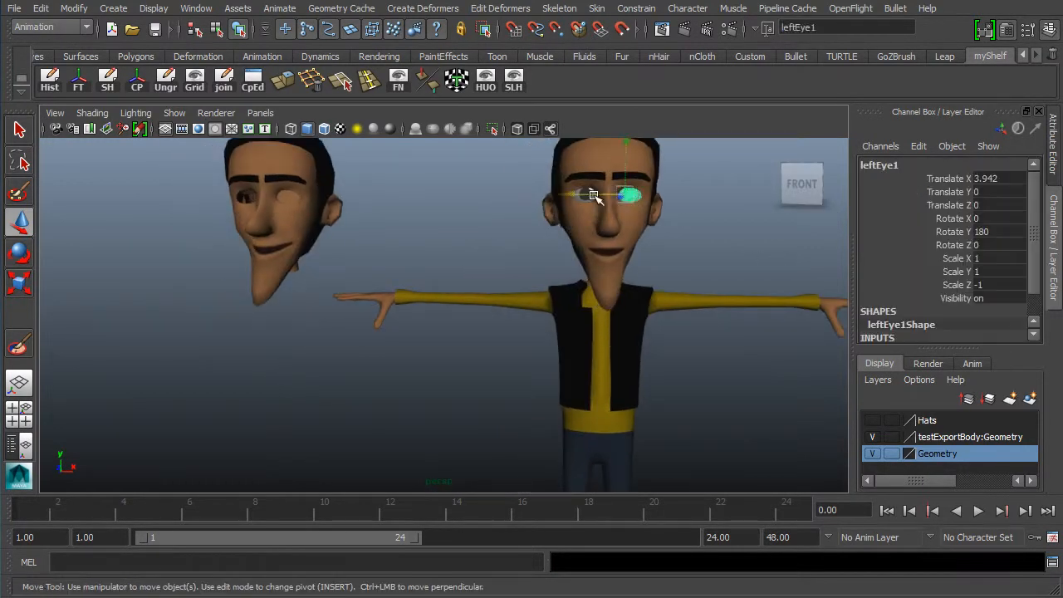
key(Up)
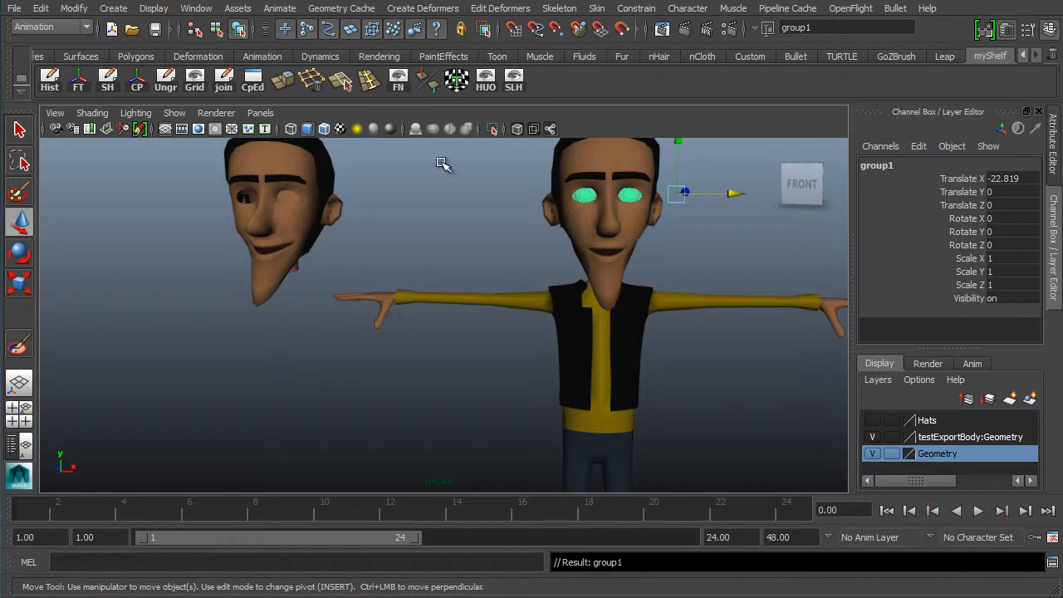
alt+middle_drag(616, 209, 685, 256)
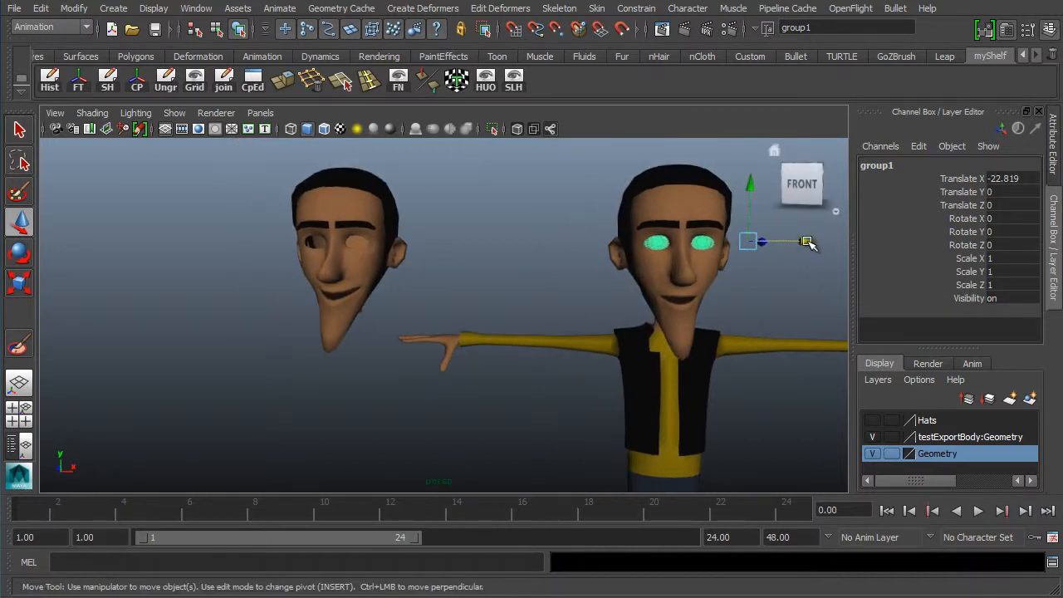
drag(806, 240, 797, 240)
key(ctrl+z)
- Duplicate the character's head with its eyes and move the copy along X to the left of the other heads
click(691, 278)
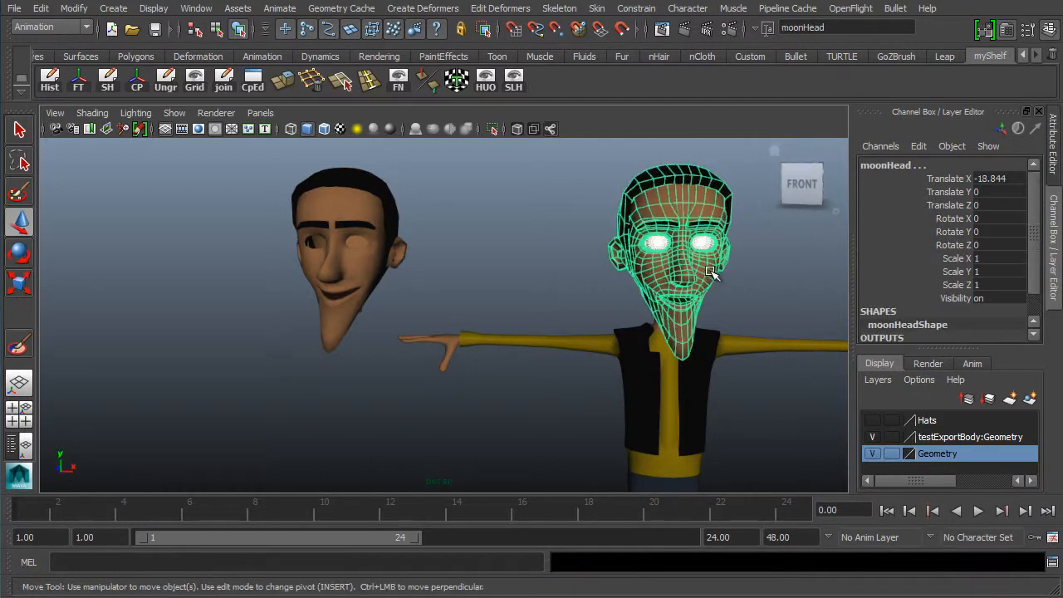
alt+middle_drag(694, 281, 525, 249)
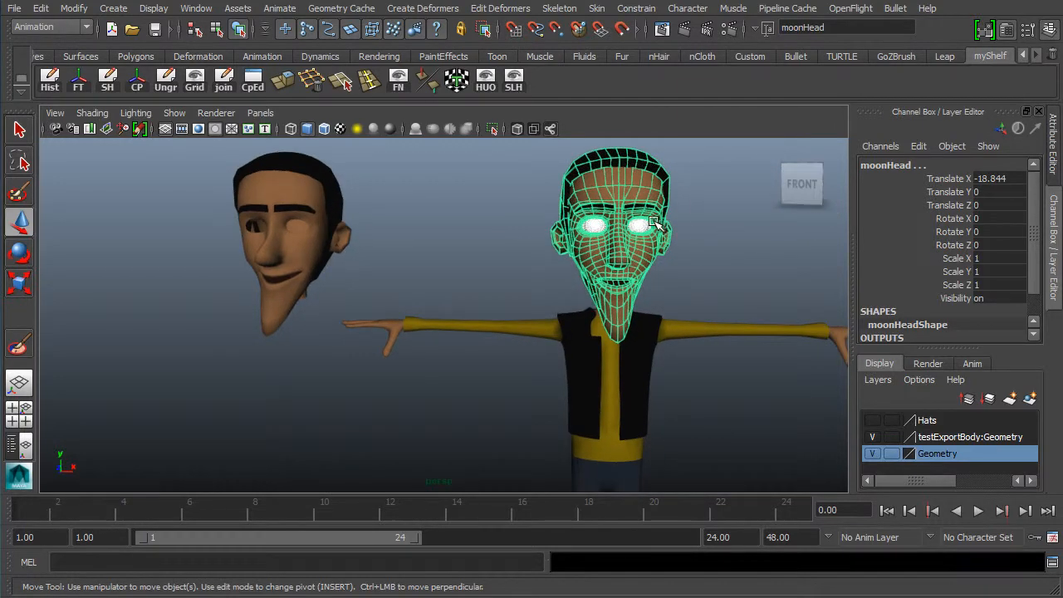
key(ctrl+d)
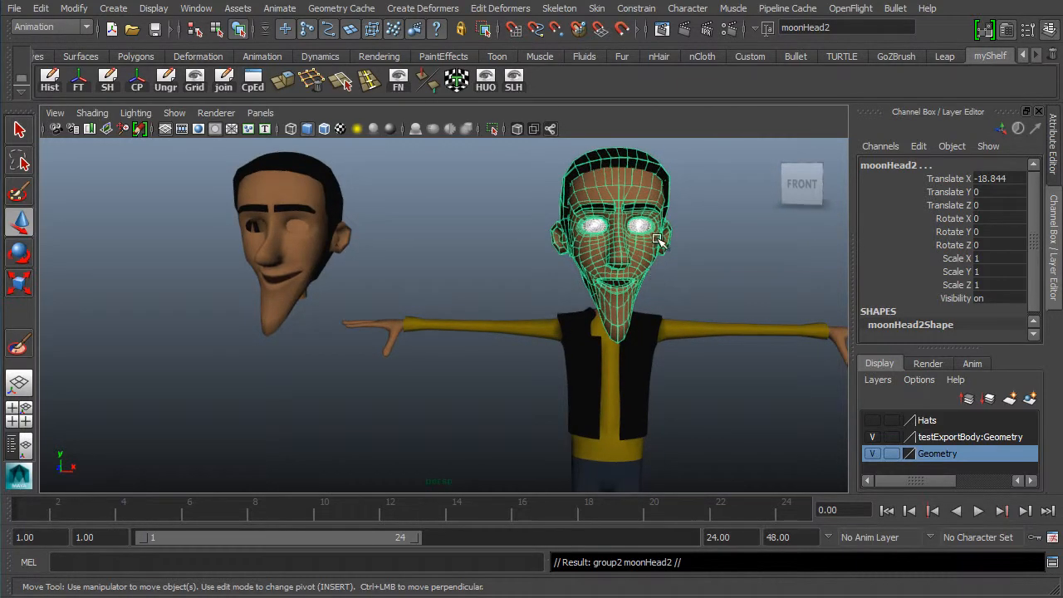
alt+right_drag(662, 247, 304, 163)
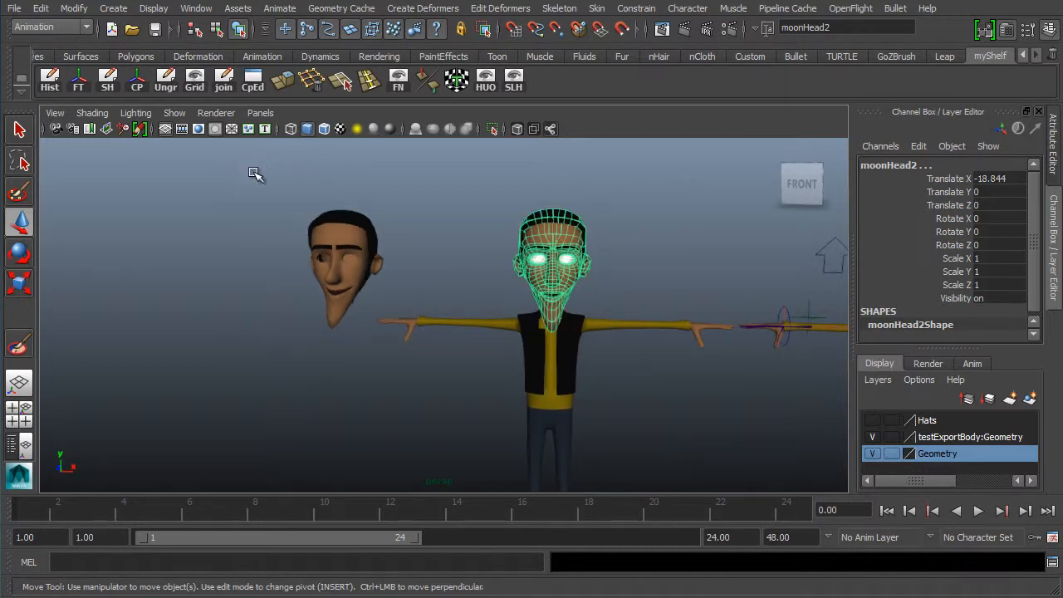
alt+middle_drag(649, 299, 679, 217)
alt+right_drag(551, 280, 505, 300)
drag(611, 480, 378, 466)
alt+middle_drag(301, 311, 369, 322)
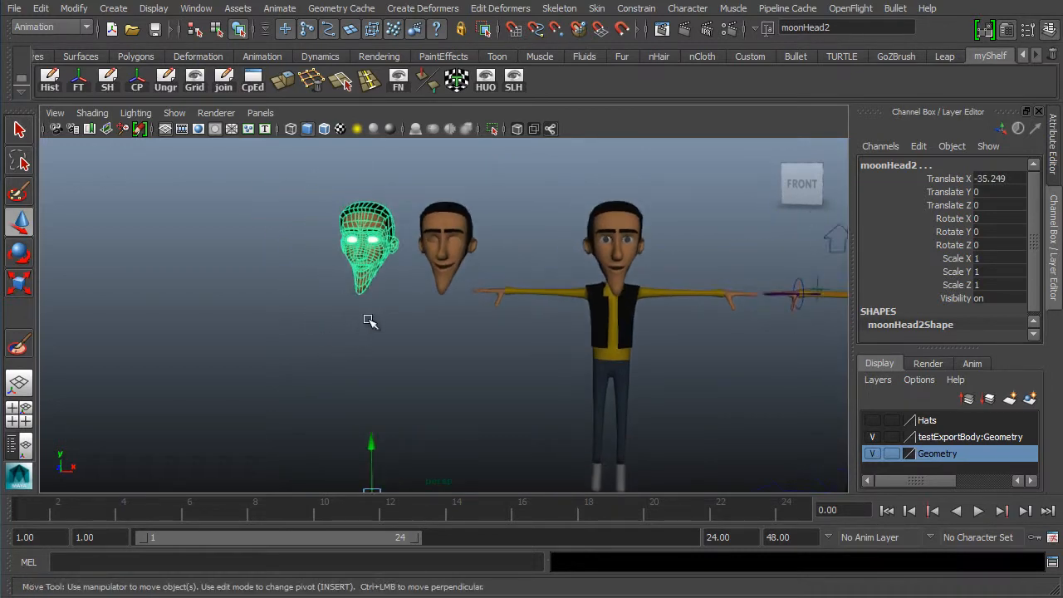
- Zoom in on the duplicated head's right eye to examine the eyelid around the eyeball
alt+right_drag(357, 325, 344, 285)
alt+middle_drag(344, 285, 393, 337)
alt+right_drag(393, 337, 426, 363)
alt+drag(427, 363, 393, 363)
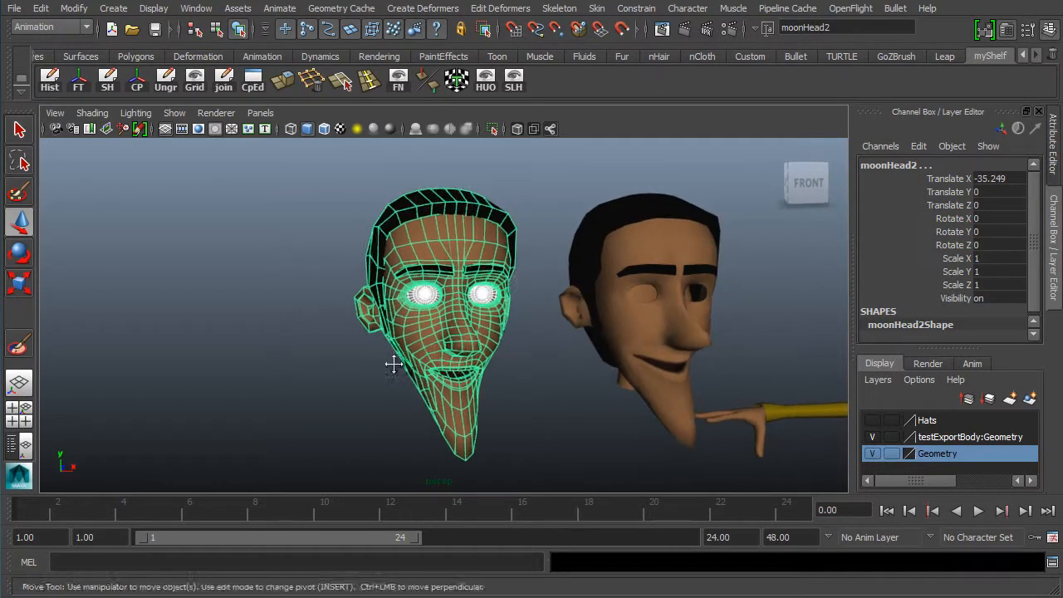
alt+right_drag(394, 362, 523, 408)
alt+right_drag(477, 373, 503, 378)
alt+drag(487, 327, 343, 236)
alt+drag(283, 176, 355, 193)
alt+middle_drag(355, 192, 365, 312)
alt+right_drag(523, 290, 602, 309)
alt+middle_drag(328, 324, 339, 240)
alt+drag(338, 323, 349, 284)
alt+middle_drag(348, 284, 395, 364)
alt+right_drag(395, 364, 455, 349)
alt+middle_drag(338, 295, 355, 256)
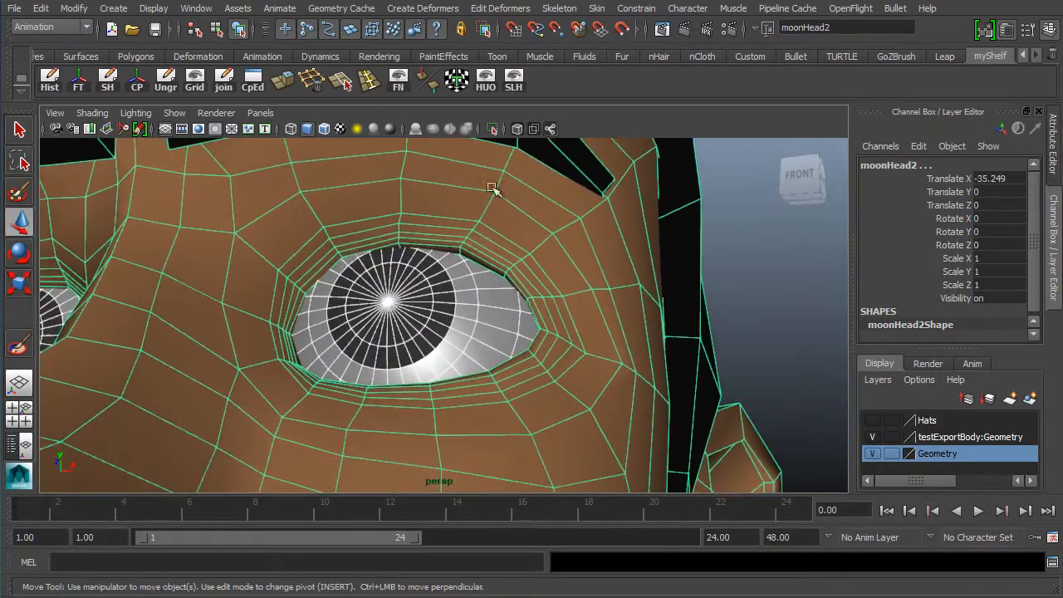
alt+middle_drag(247, 241, 277, 232)
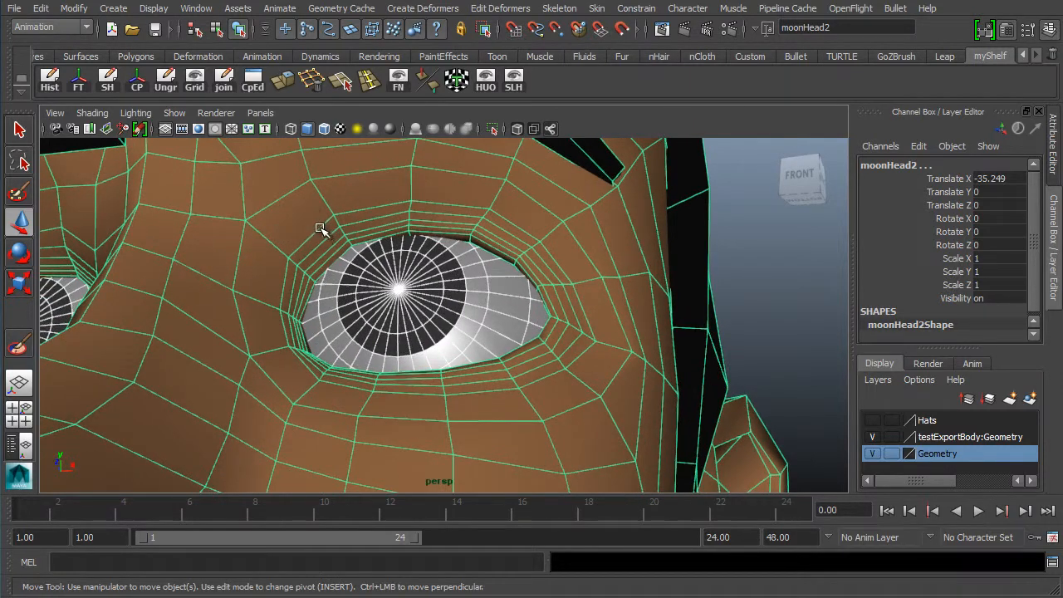
- Switch the duplicated head to vertex mode and select the middle vertex of the right upper eyelid
click(217, 273)
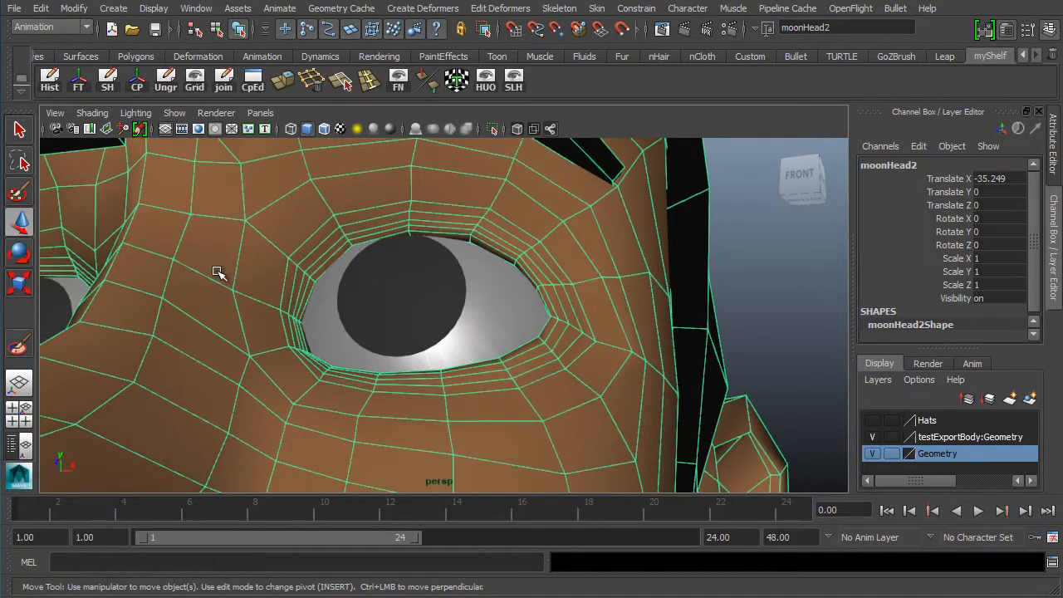
right_drag(421, 224, 346, 233)
alt+drag(269, 225, 407, 270)
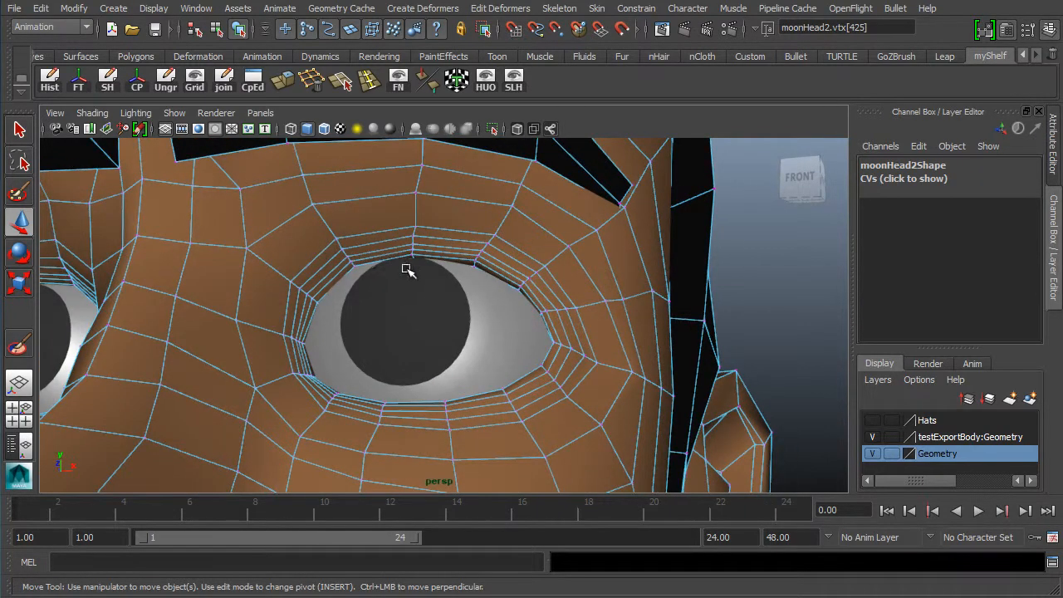
click(410, 257)
alt+drag(391, 347, 368, 262)
click(307, 280)
key(ctrl+z)
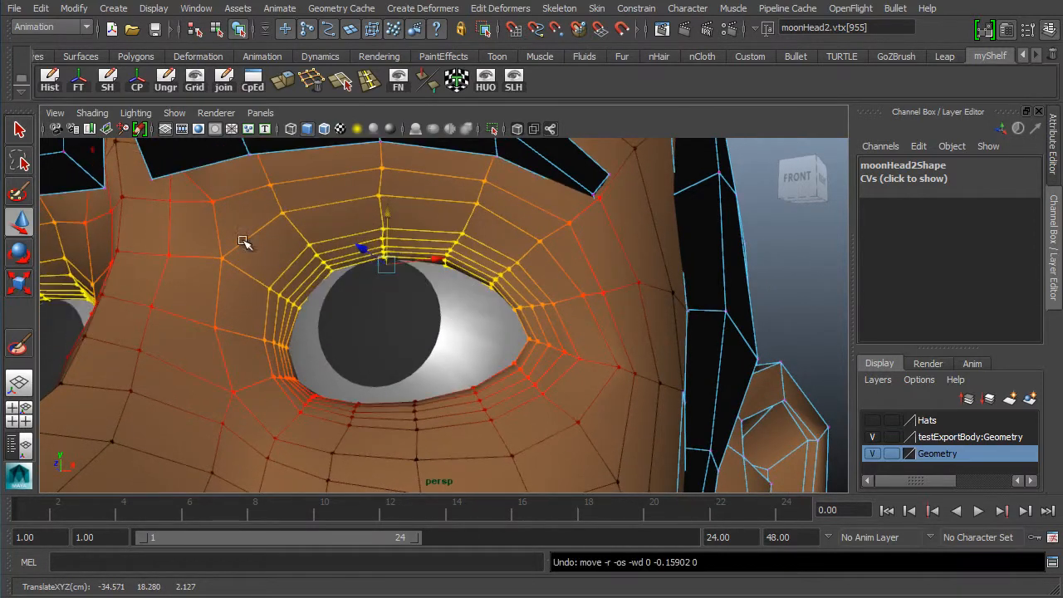
- Open the Move tool settings and set the soft selection falloff radius to 0.30
double_click(20, 222)
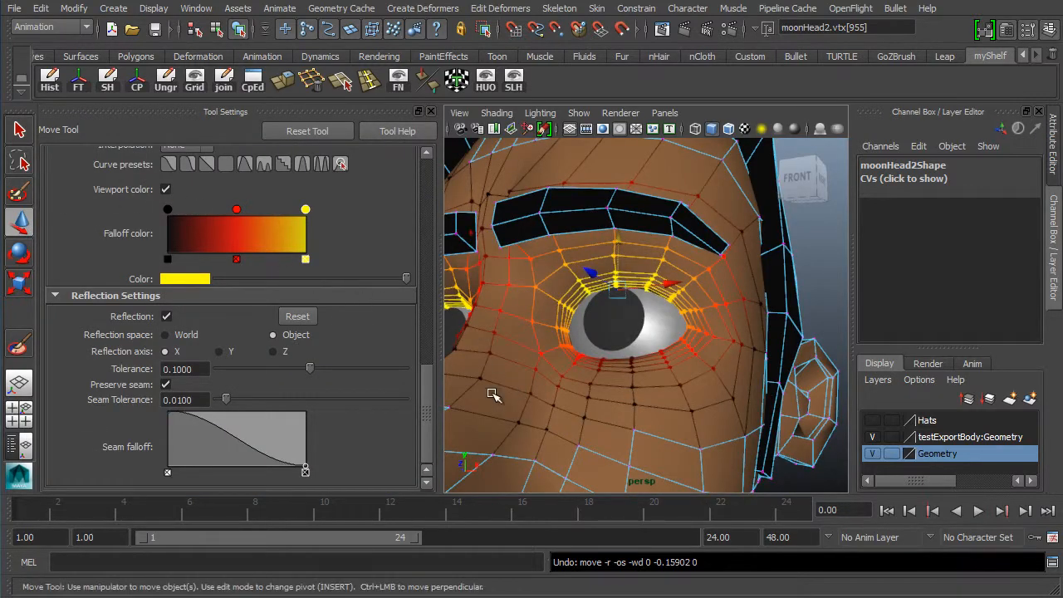
drag(424, 398, 428, 337)
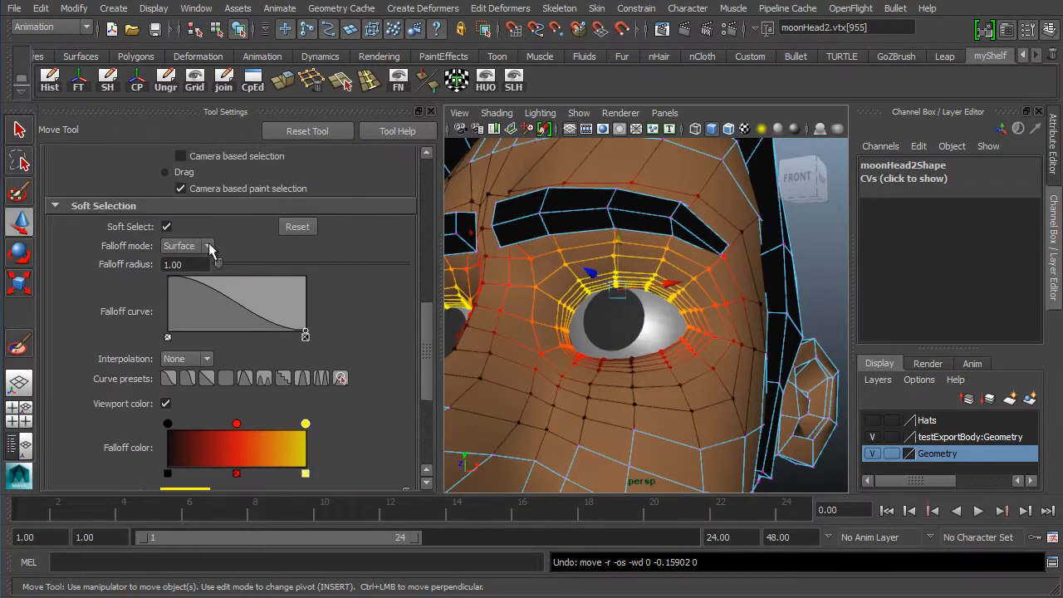
double_click(175, 263)
text(.5)
key(Return)
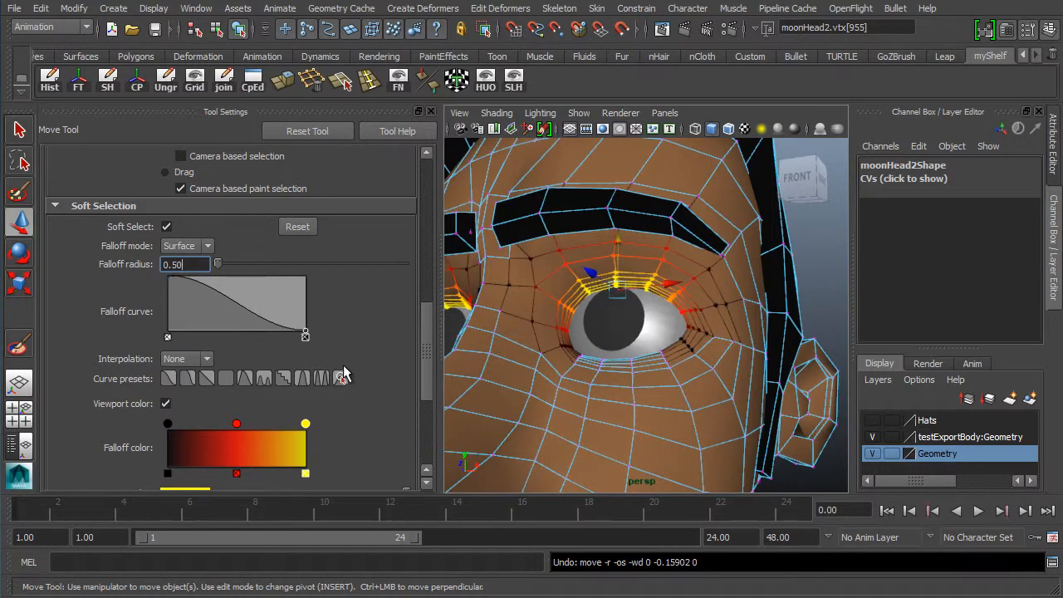
text(.4)
key(Return)
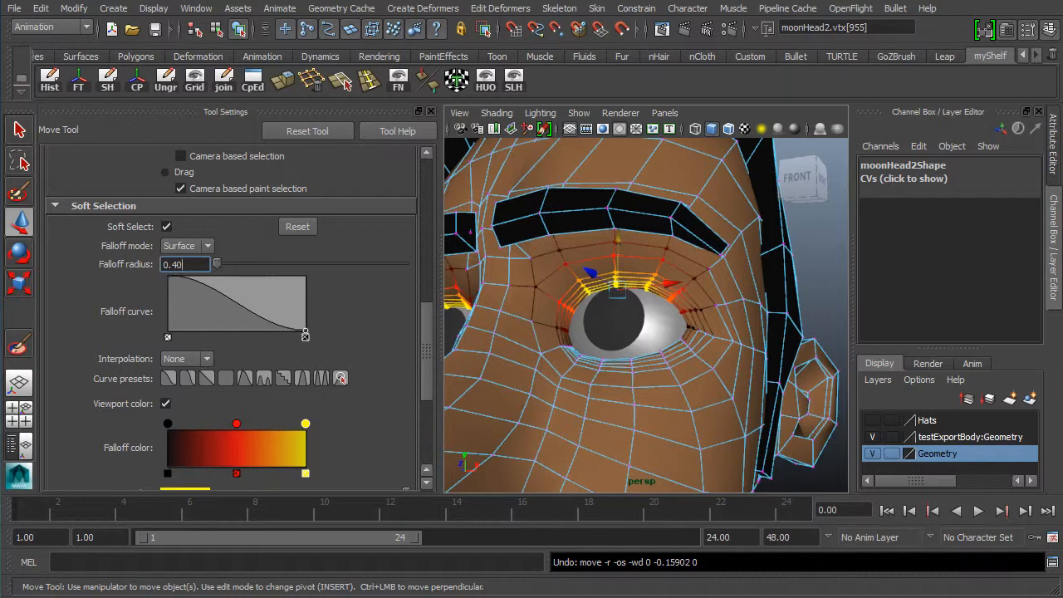
drag(199, 267, 125, 264)
text(.)
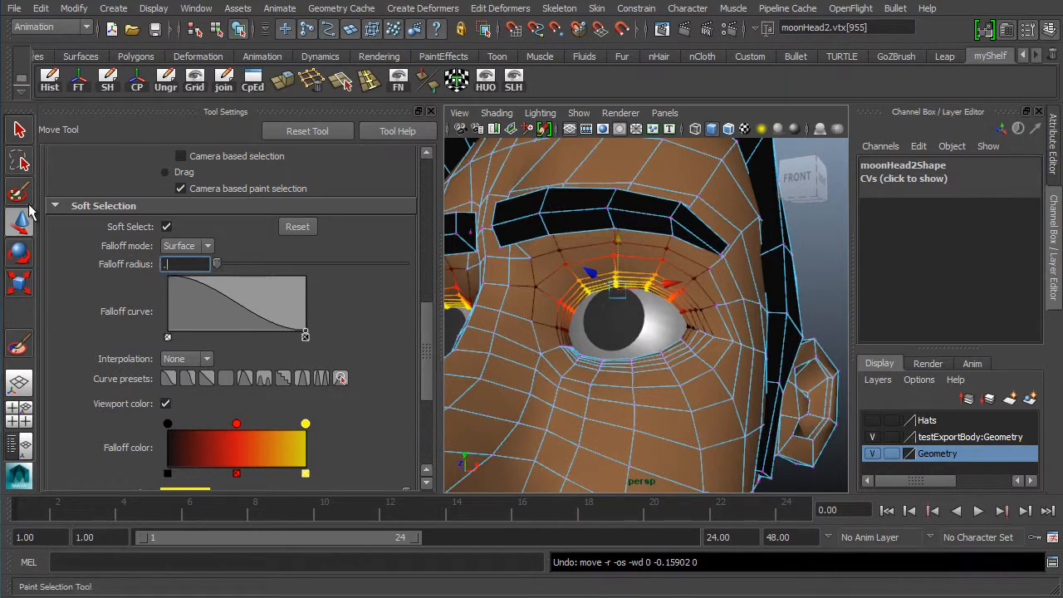
text(3)
key(Return)
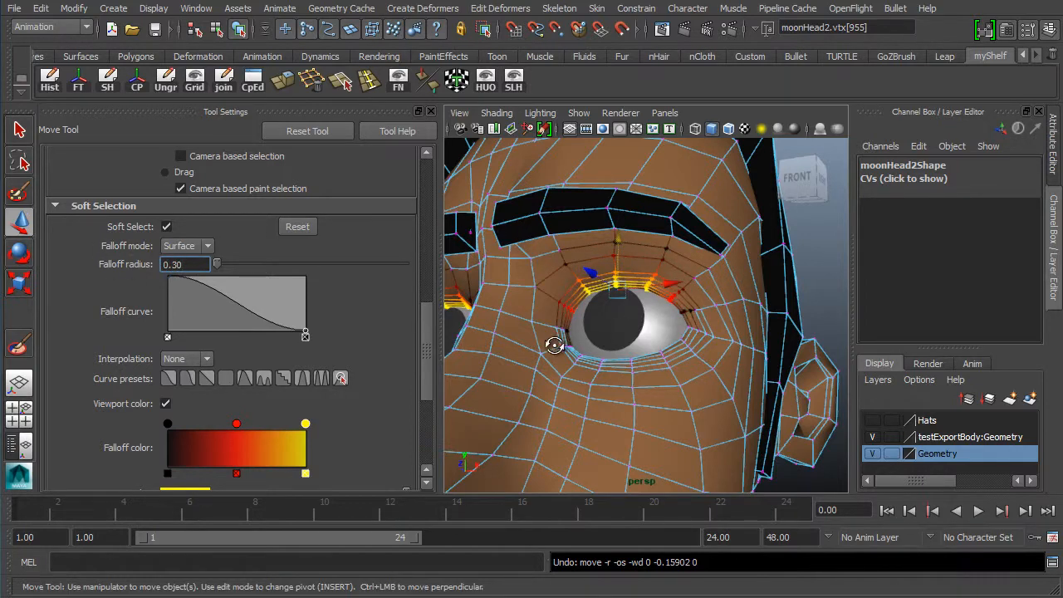
- Pull the upper eyelid vertices of the right eye down so the lid covers the top of the eyeball
alt+drag(555, 346, 596, 332)
alt+right_drag(644, 320, 550, 379)
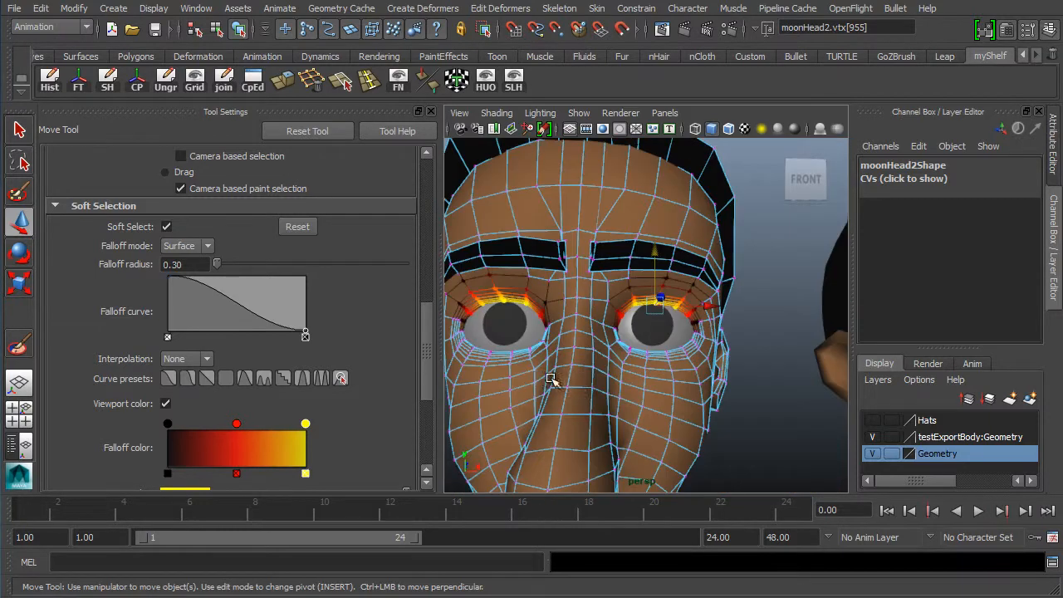
alt+drag(622, 391, 500, 297)
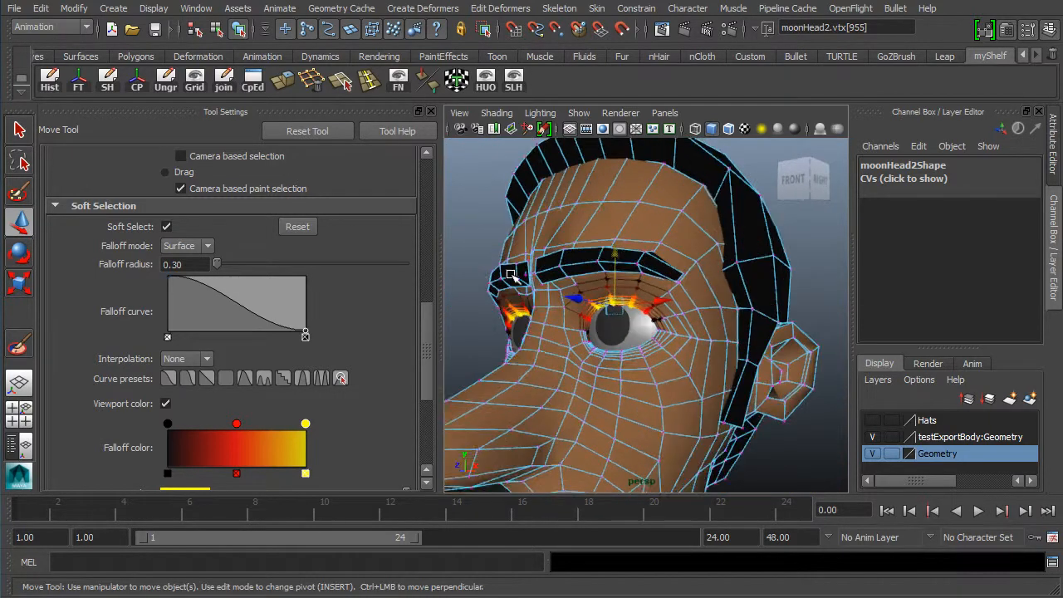
alt+middle_drag(515, 373, 538, 308)
alt+right_drag(538, 308, 658, 254)
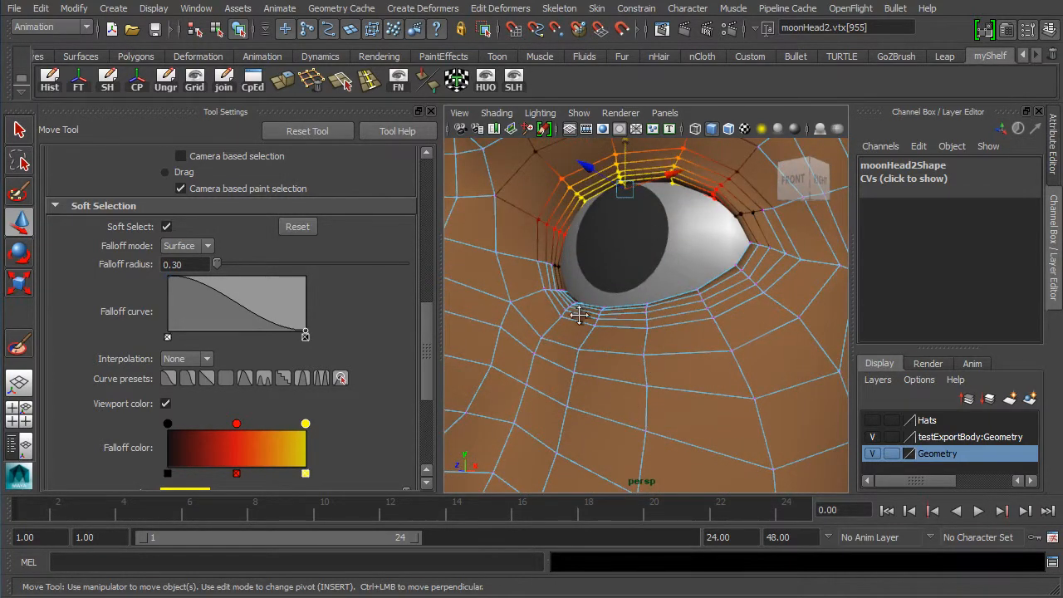
alt+drag(579, 314, 519, 363)
alt+right_drag(548, 364, 631, 362)
alt+drag(489, 356, 527, 355)
drag(463, 313, 689, 380)
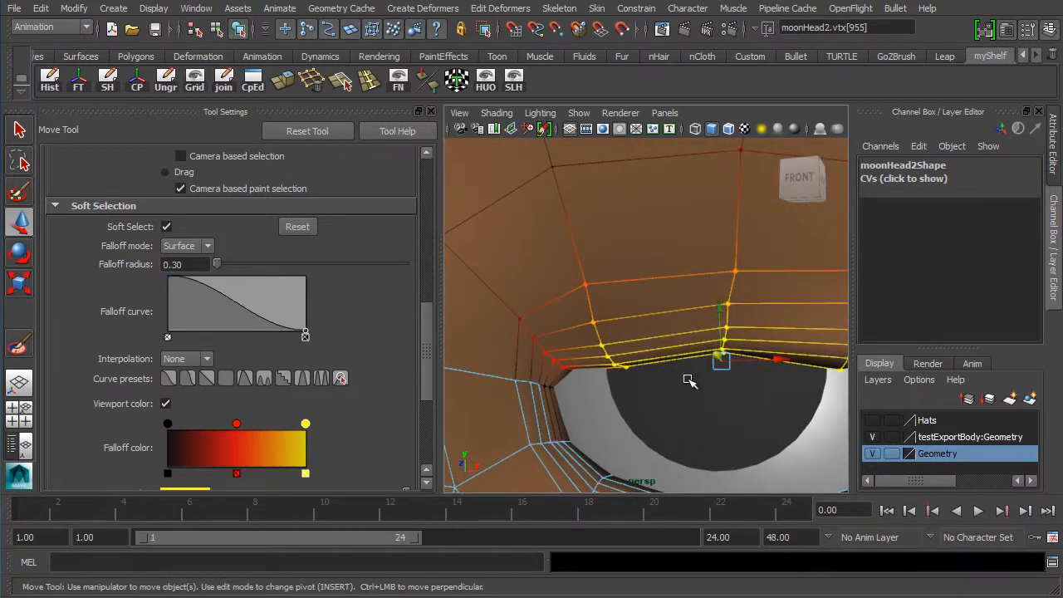
alt+right_drag(754, 391, 721, 362)
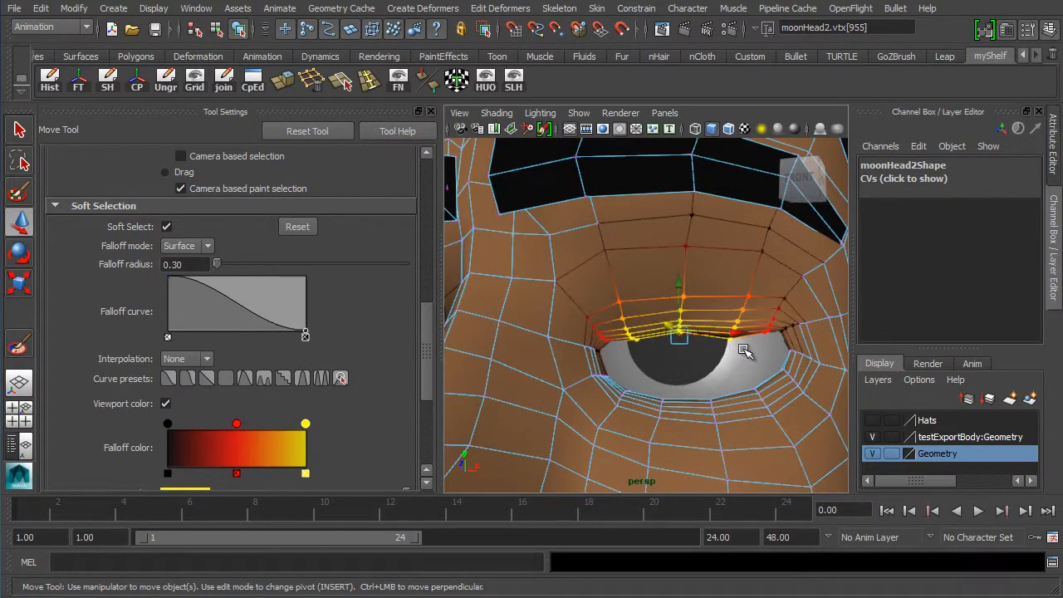
shift+drag(743, 349, 715, 322)
shift+drag(627, 356, 641, 315)
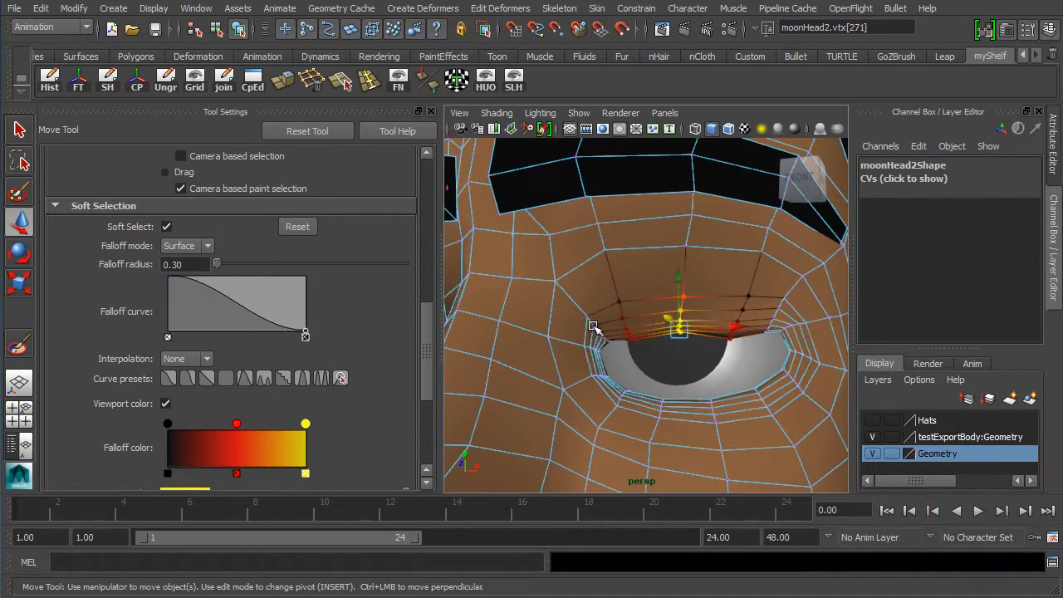
drag(681, 279, 674, 290)
alt+drag(725, 336, 658, 340)
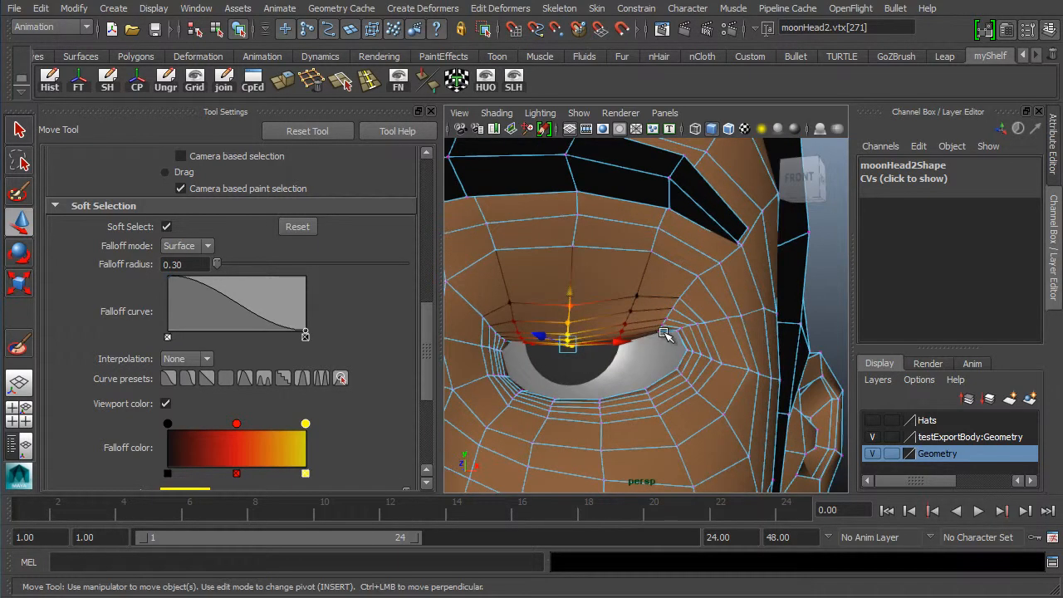
- Select the eyelid's outer corner vertex and move it down toward the eyeball
click(663, 335)
drag(658, 285, 646, 302)
alt+drag(505, 361, 545, 327)
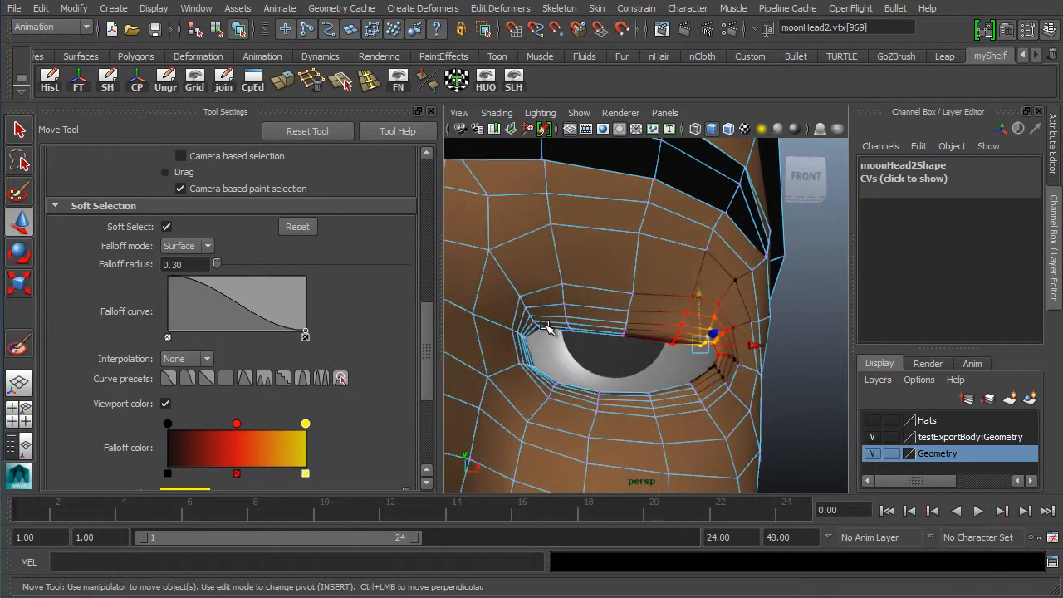
- Try moving the eyelid's inner corner vertex, then undo the move
click(537, 329)
click(538, 323)
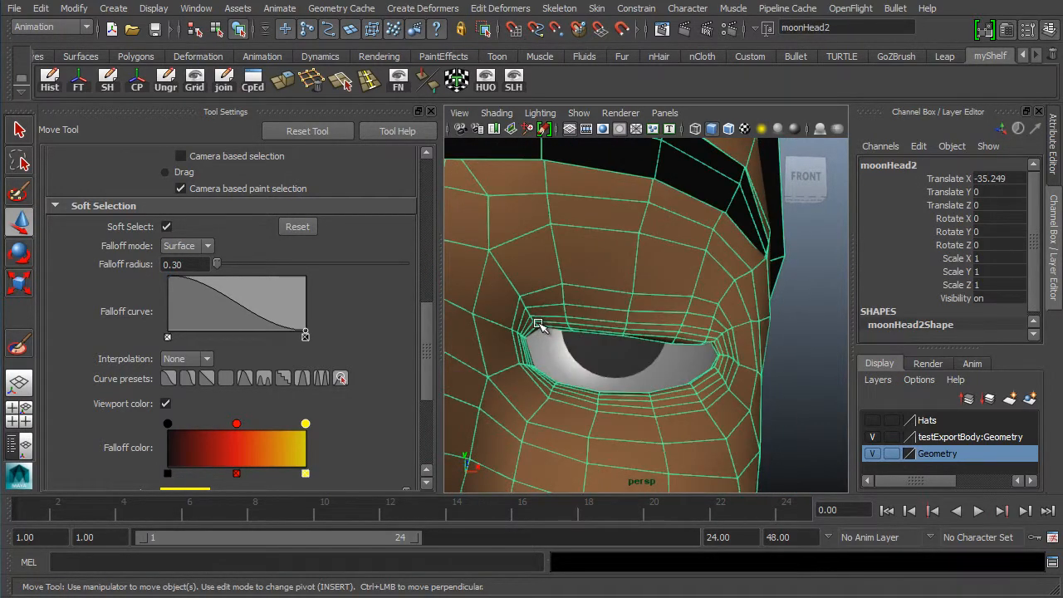
right_drag(538, 323, 487, 323)
click(543, 325)
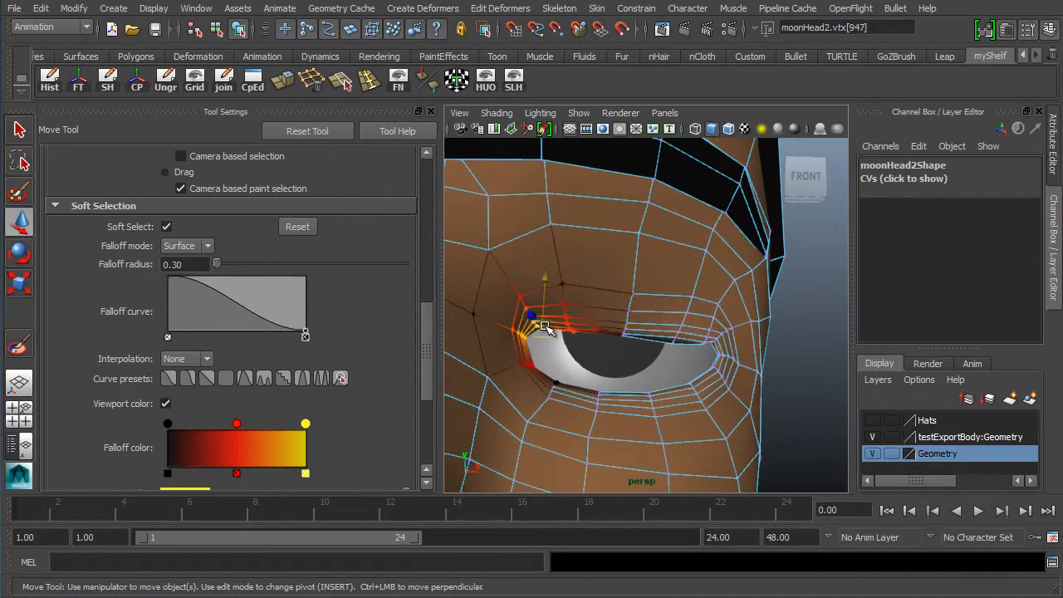
drag(545, 284, 551, 293)
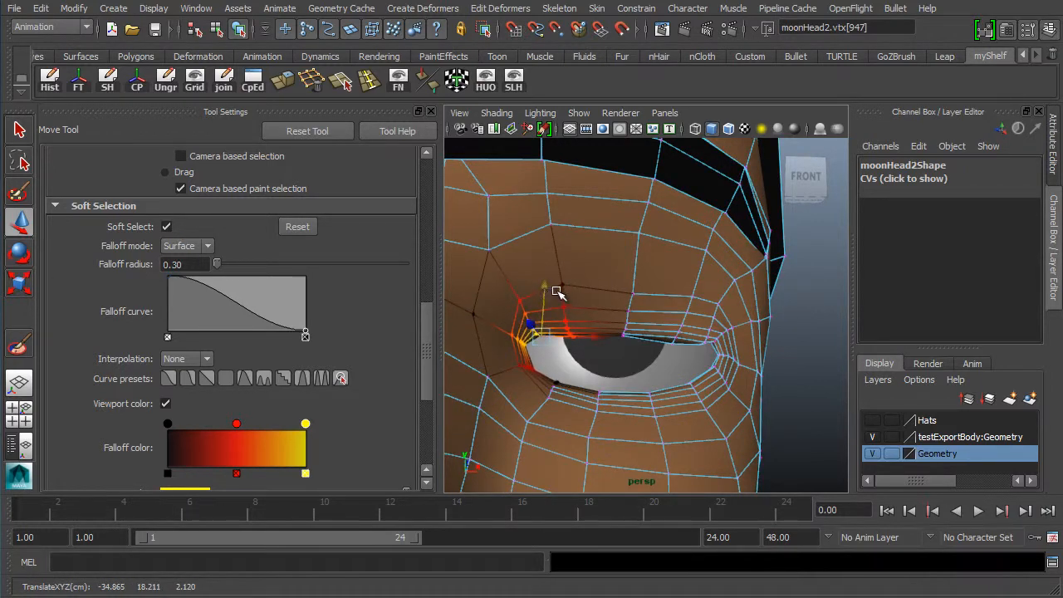
key(ctrl+z)
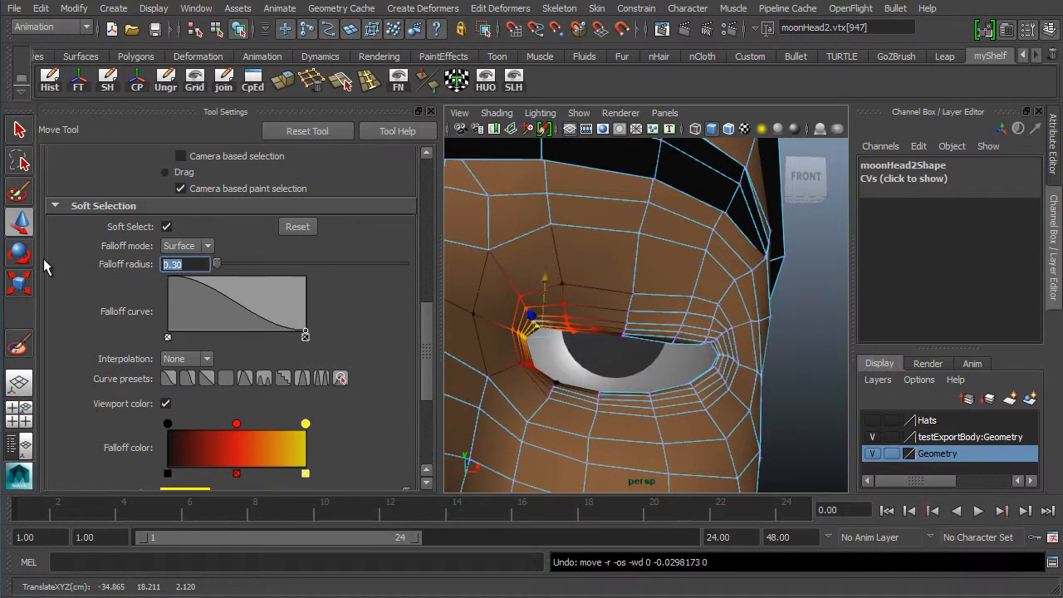
- Set the falloff radius to 0.10 and nudge the eyelid's outer corner vertex slightly down
text(0.1)
key(Return)
drag(546, 280, 703, 299)
key(Right)
key(Right)
key(Right)
key(Right)
key(Right)
key(Right)
key(Right)
key(Right)
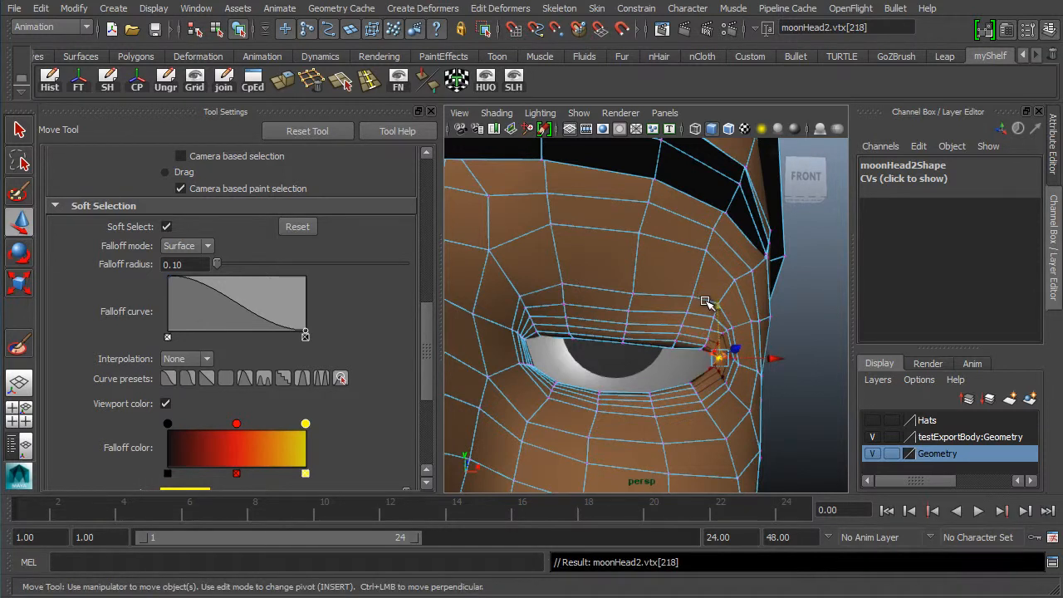
click(703, 349)
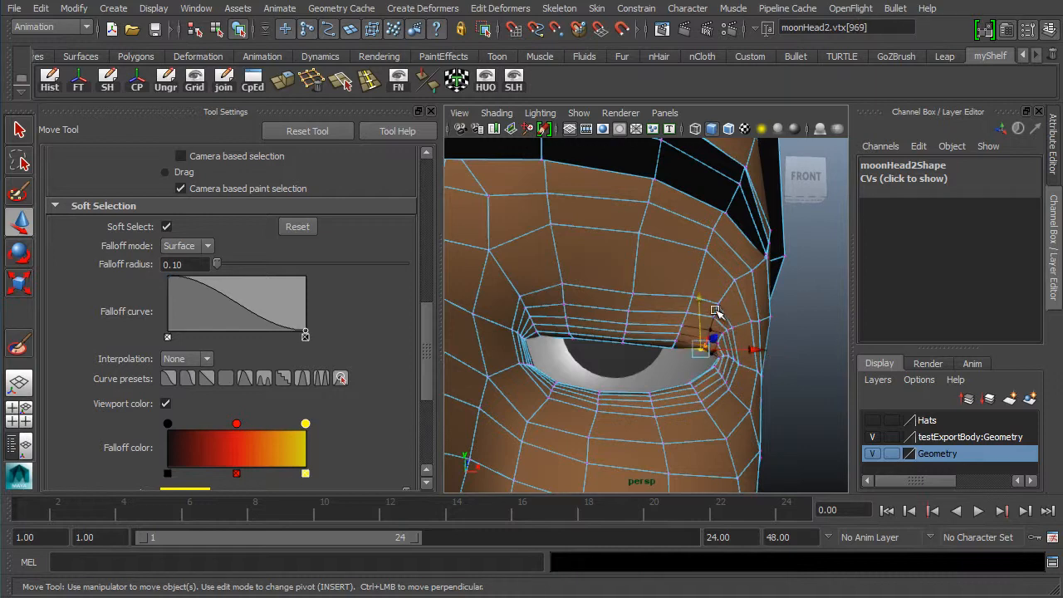
drag(700, 306, 700, 308)
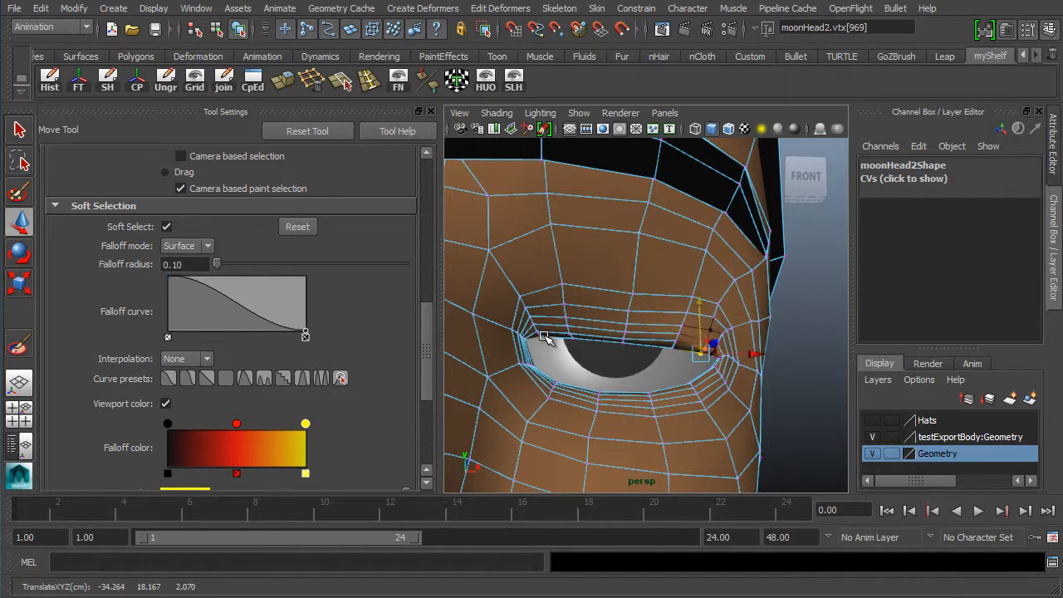
- Leave vertex editing and orbit around the head to inspect the reshaped eyelids from several angles
key(F8)
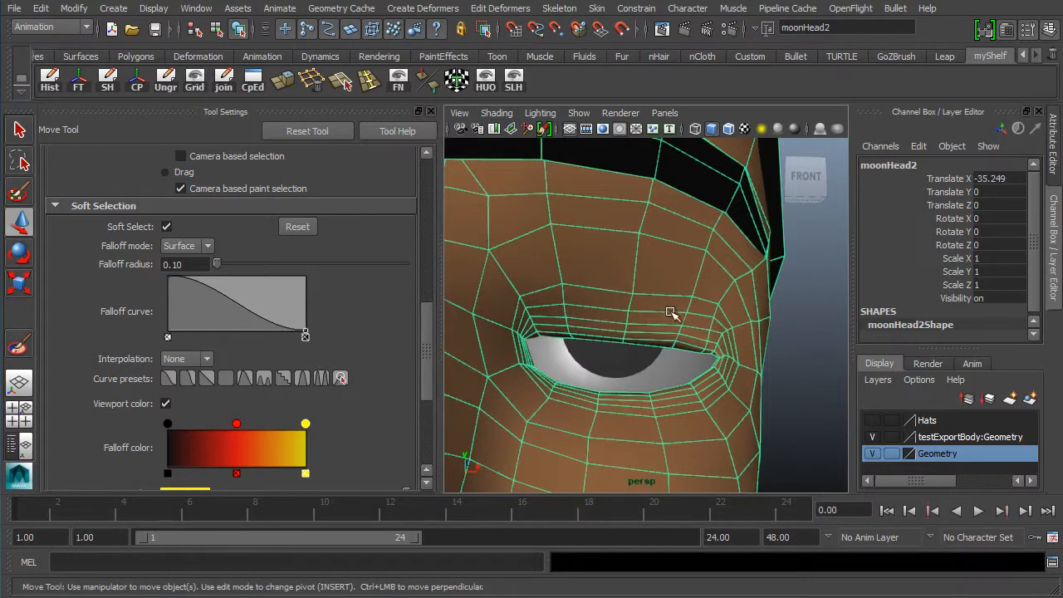
scroll(607, 259, down, 8)
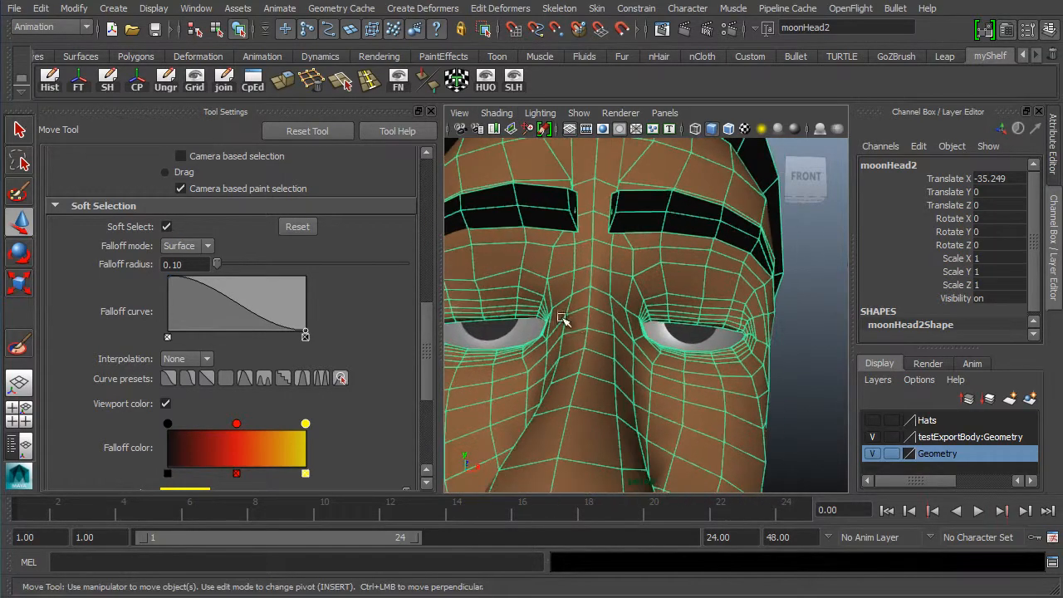
alt+drag(583, 401, 467, 394)
alt+right_drag(582, 389, 714, 394)
alt+drag(588, 408, 469, 376)
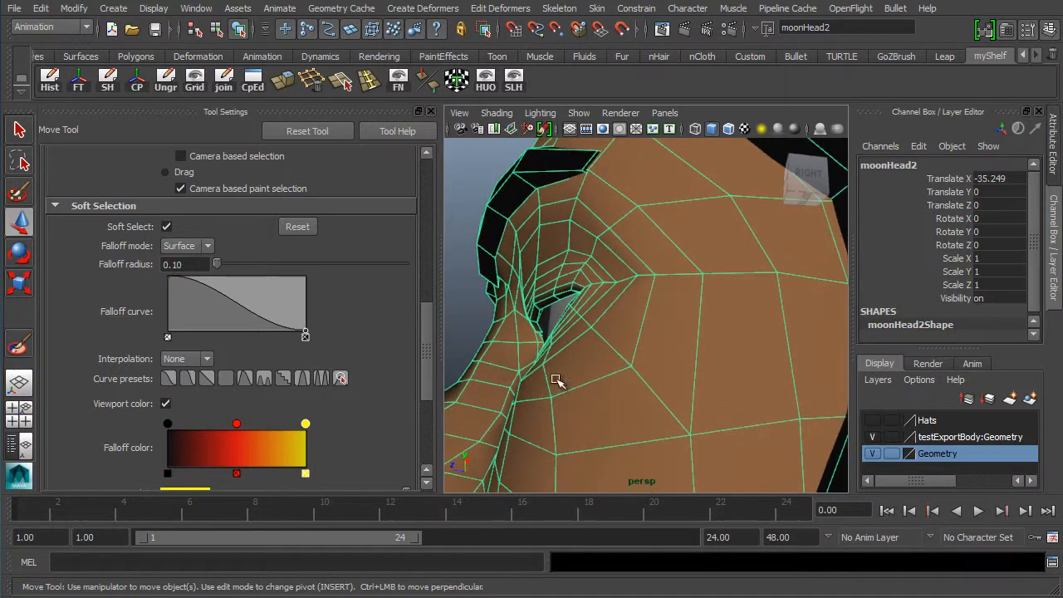
alt+drag(561, 382, 697, 405)
scroll(721, 382, down, 8)
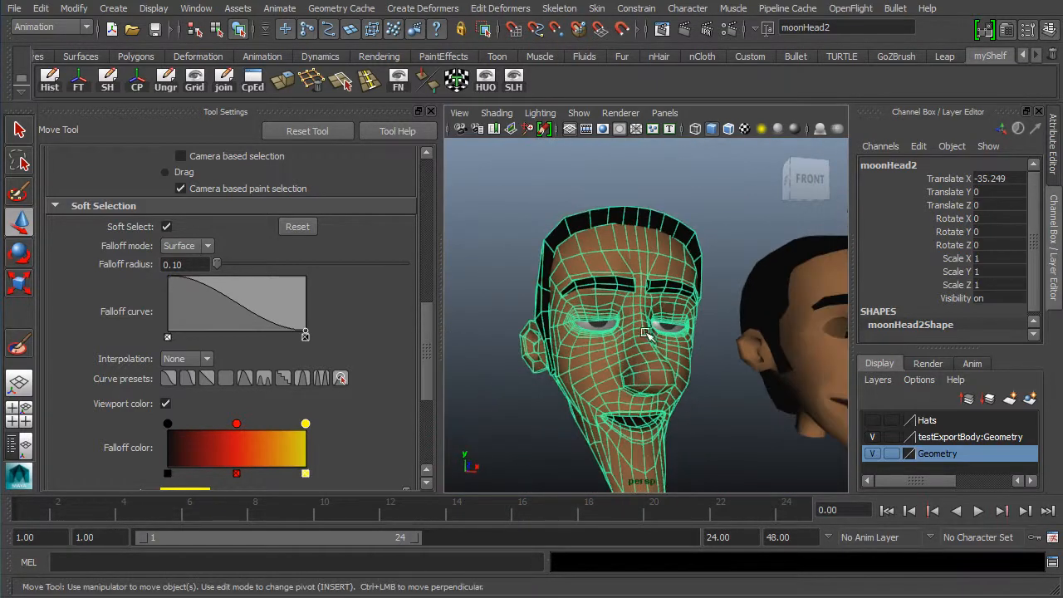
drag(683, 353, 685, 352)
alt+right_drag(755, 349, 677, 355)
alt+drag(677, 359, 597, 368)
click(676, 409)
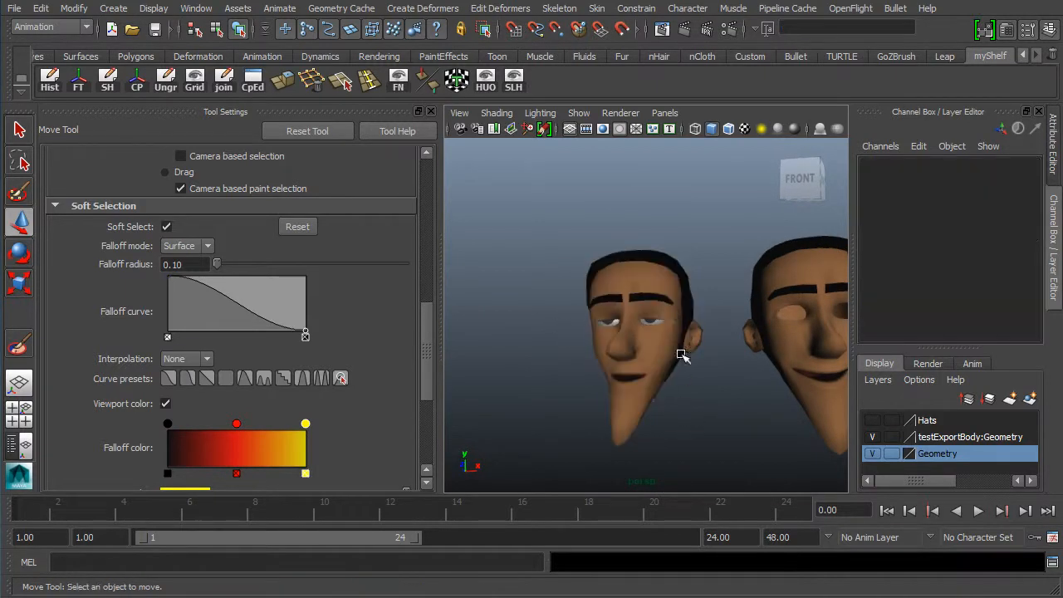
- Select the head together with its eye group and duplicate them
click(686, 332)
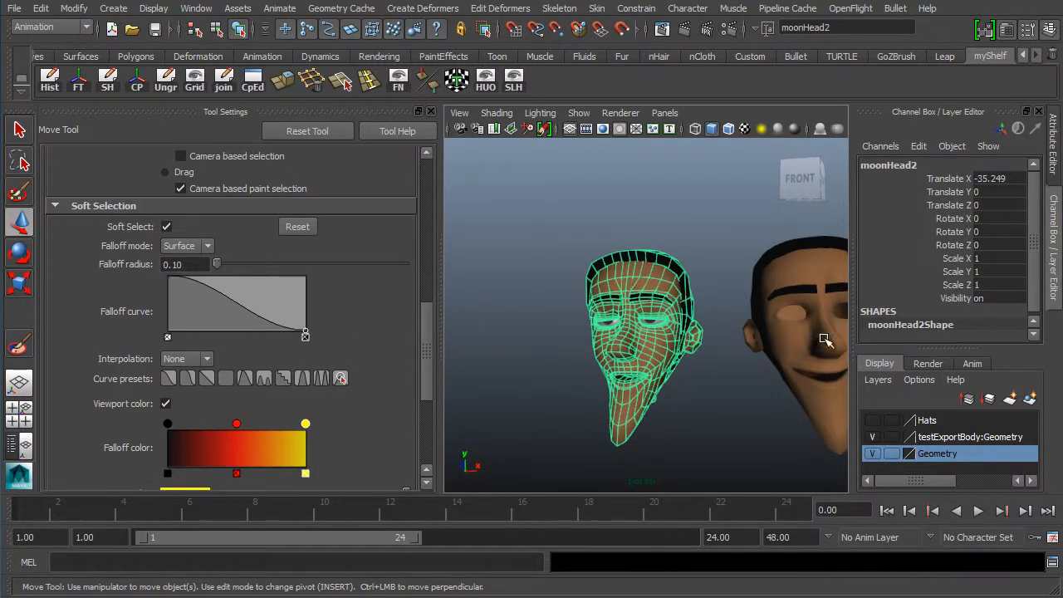
scroll(640, 337, up, 8)
click(661, 342)
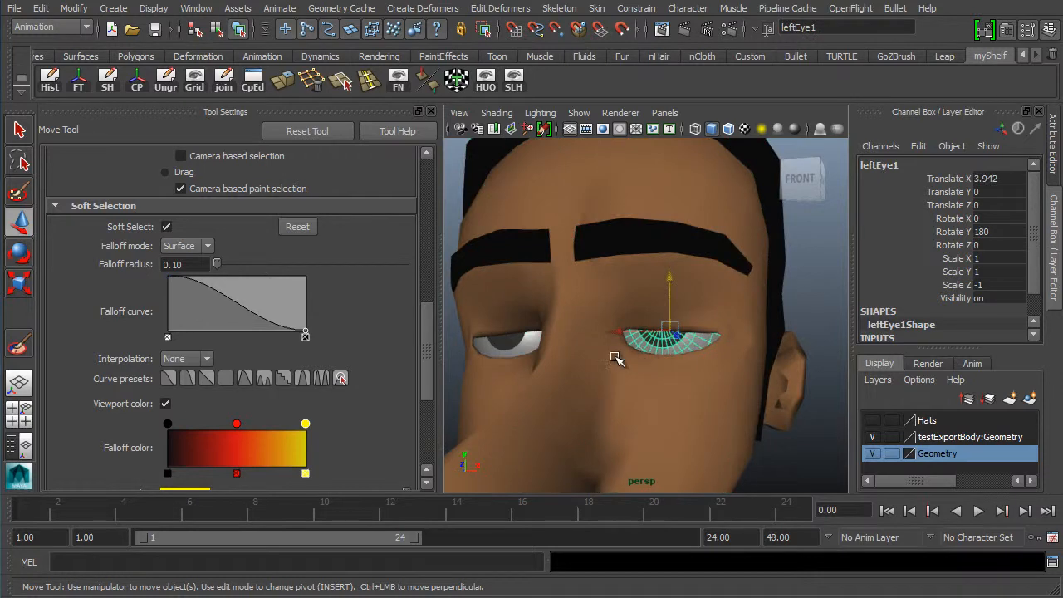
key(ctrl+shift+d)
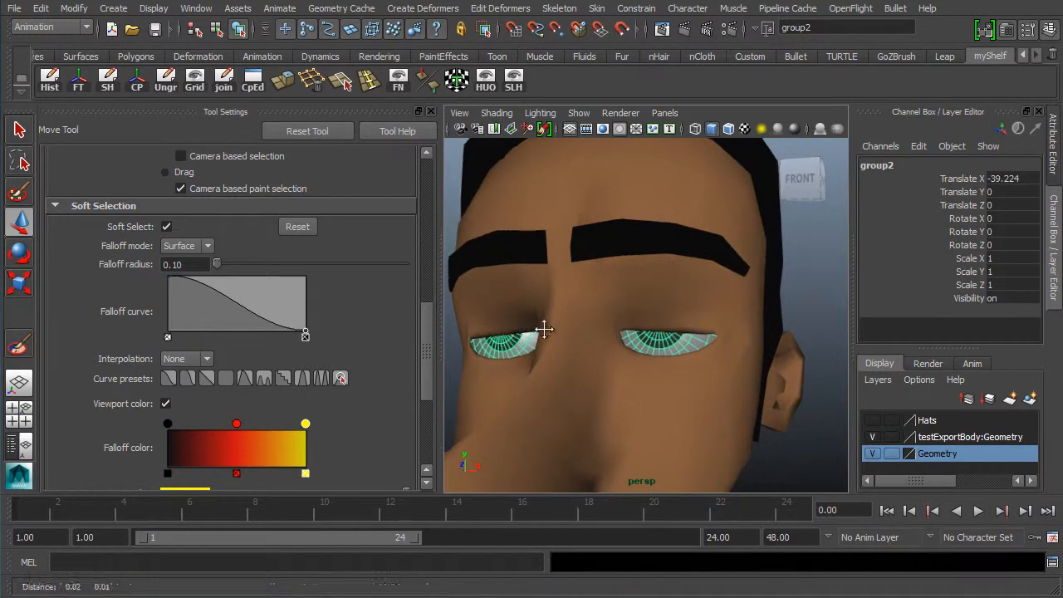
scroll(636, 398, down, 2)
click(636, 399)
scroll(558, 367, down, 6)
scroll(625, 357, up, 3)
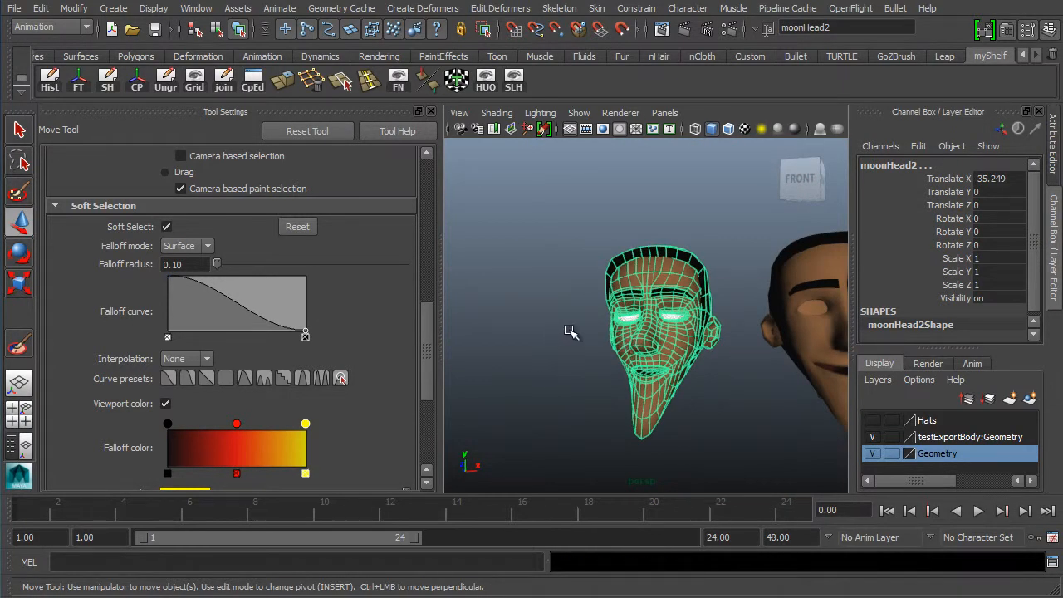
key(ctrl+d)
- Move the duplicated head and eyes sideways along X, away from the other heads
click(430, 111)
alt+middle_drag(565, 350, 620, 230)
alt+right_drag(620, 229, 334, 368)
alt+right_drag(660, 360, 404, 359)
alt+drag(404, 359, 379, 352)
alt+middle_drag(385, 465, 401, 379)
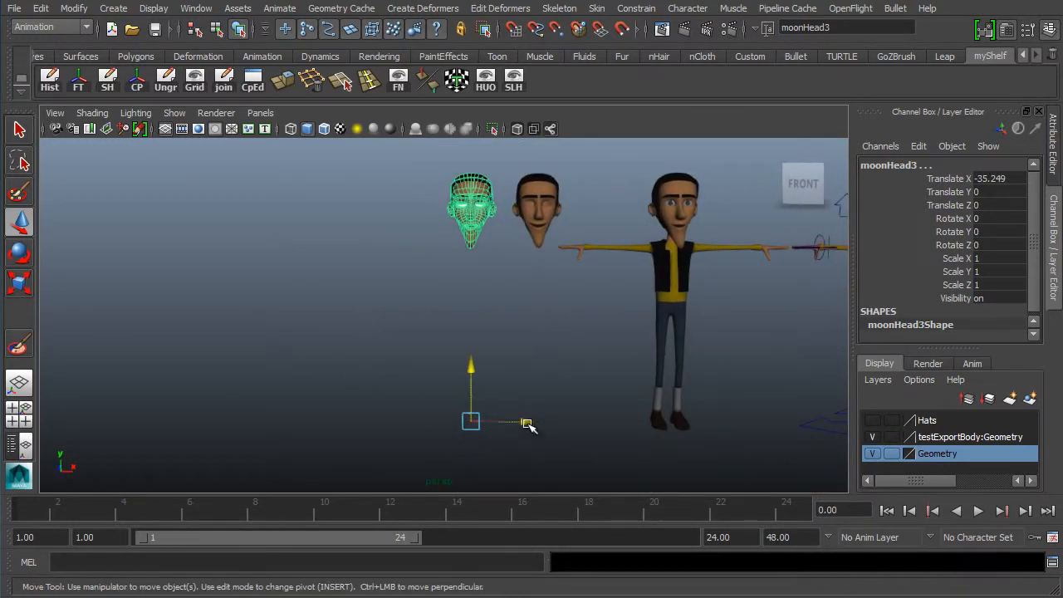
drag(528, 423, 476, 423)
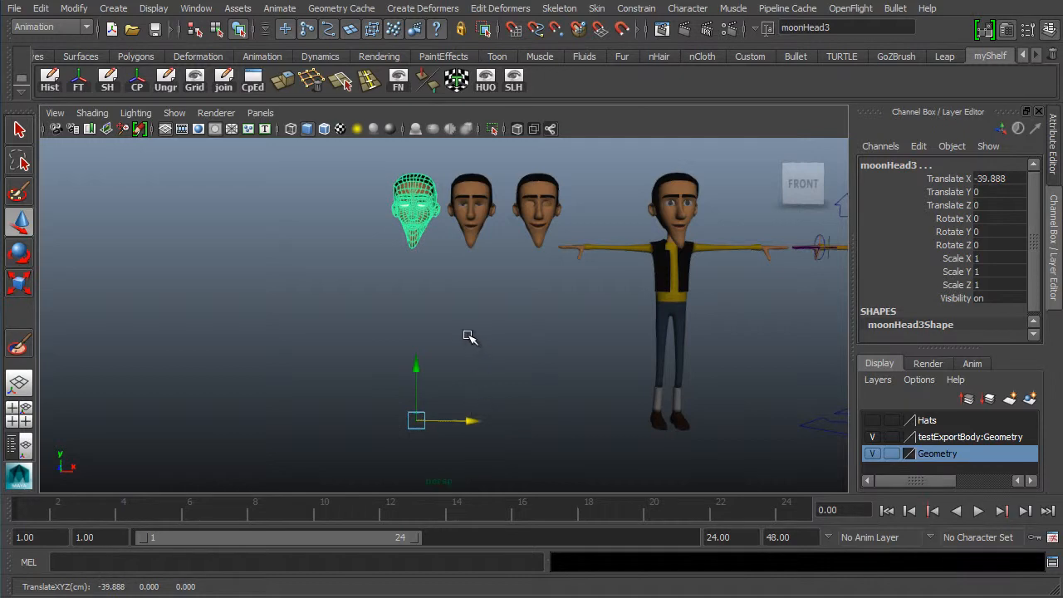
- Frame the duplicated head and select the upper eyelid's inner corner vertex
key(f)
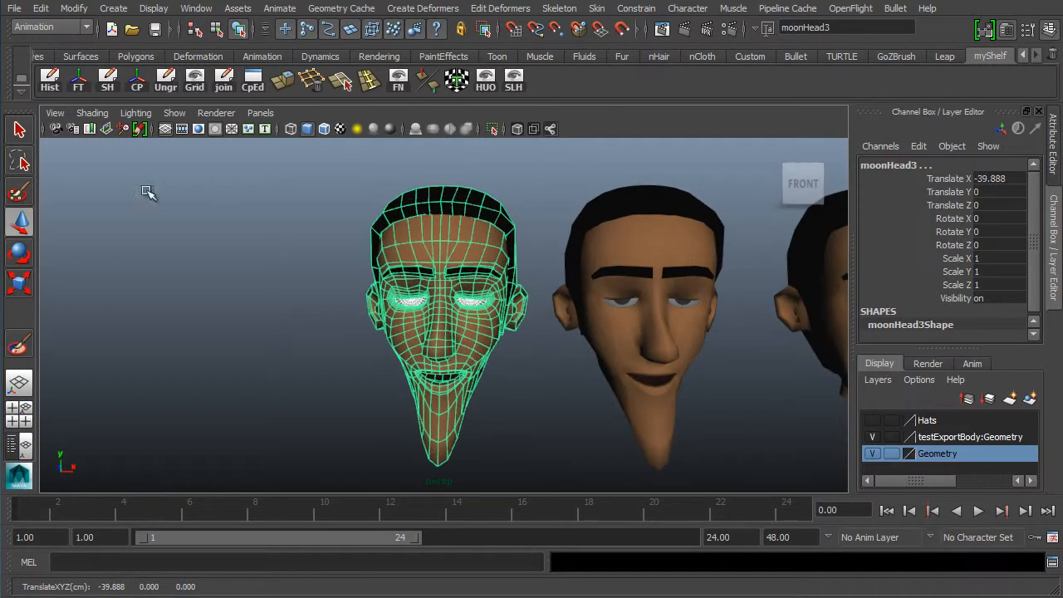
alt+right_drag(349, 292, 643, 285)
alt+right_drag(552, 283, 714, 281)
alt+middle_drag(492, 232, 435, 261)
alt+right_drag(435, 261, 586, 285)
alt+drag(467, 309, 456, 277)
alt+middle_drag(461, 176, 430, 331)
alt+middle_drag(466, 263, 442, 309)
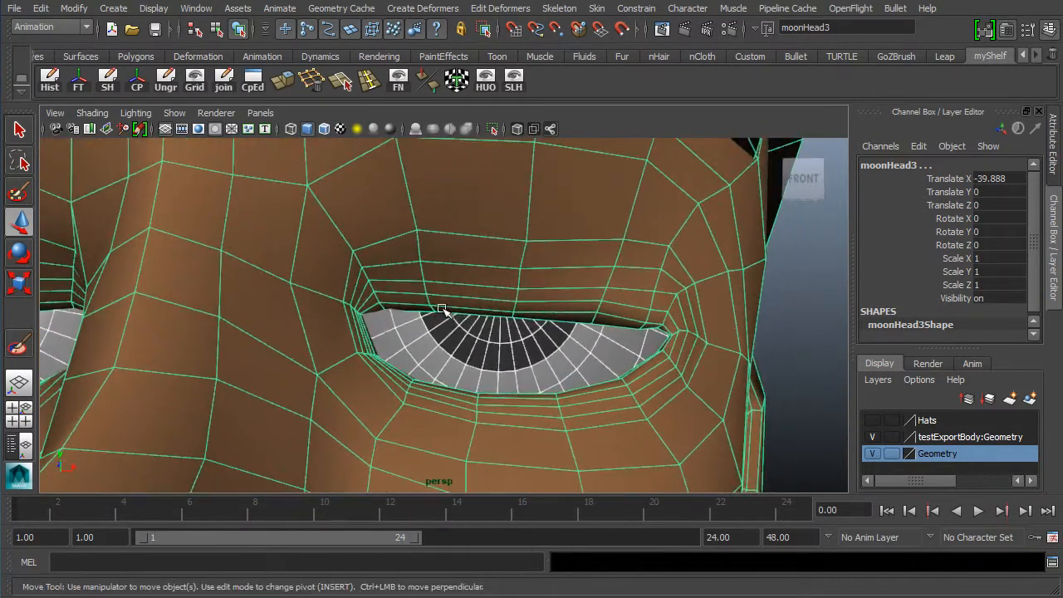
right_drag(439, 268, 374, 263)
click(384, 313)
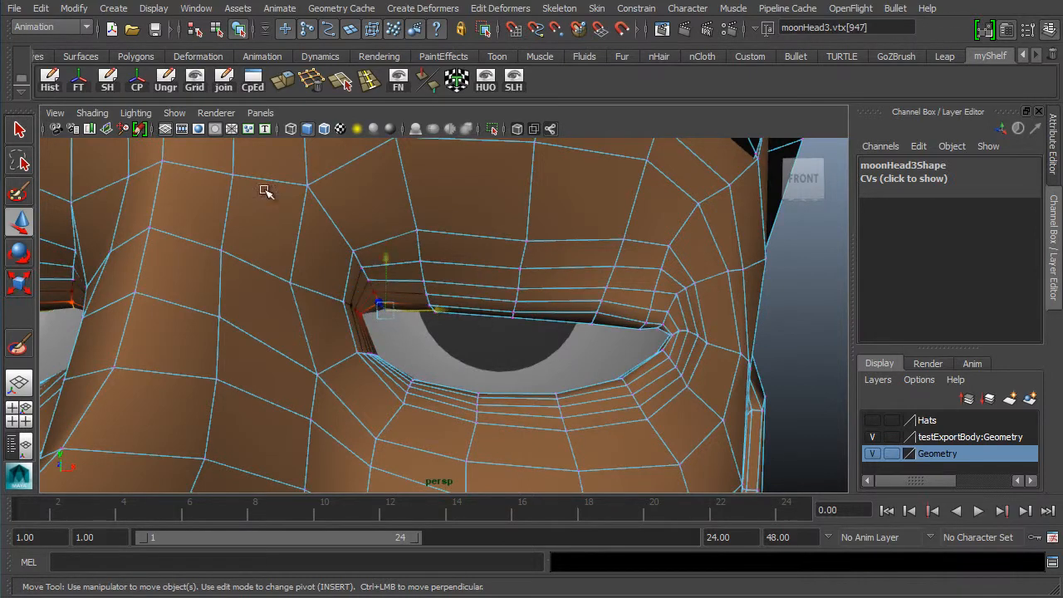
double_click(22, 225)
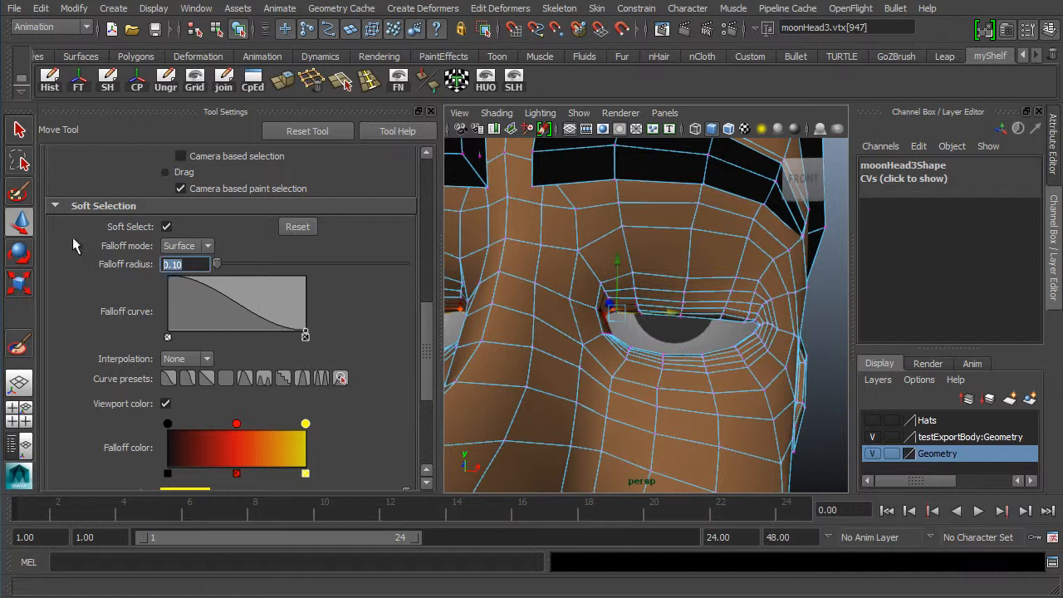
text(0.25)
key(Return)
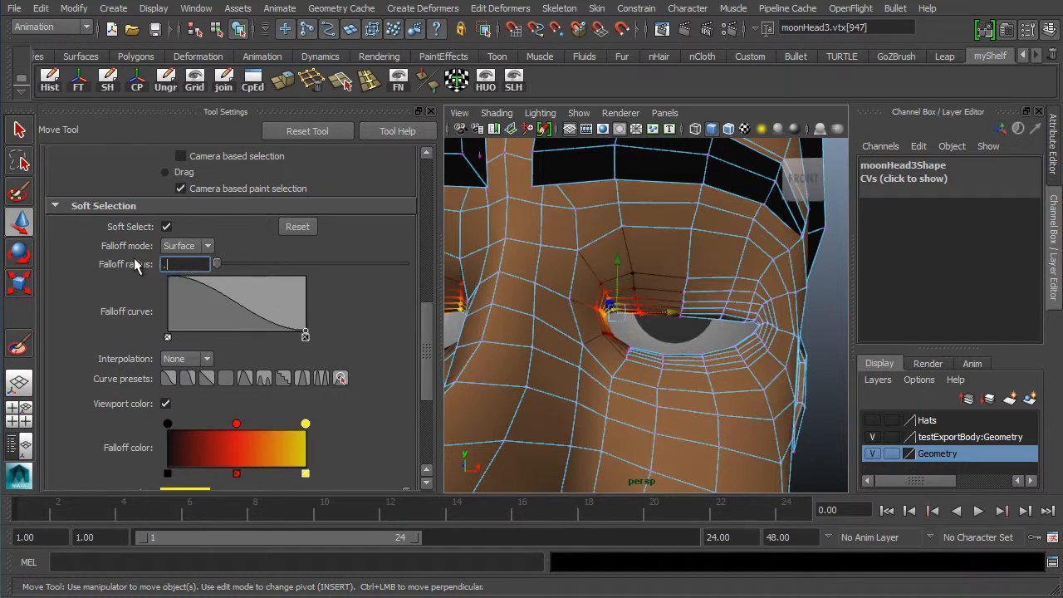
text(0.10)
key(Return)
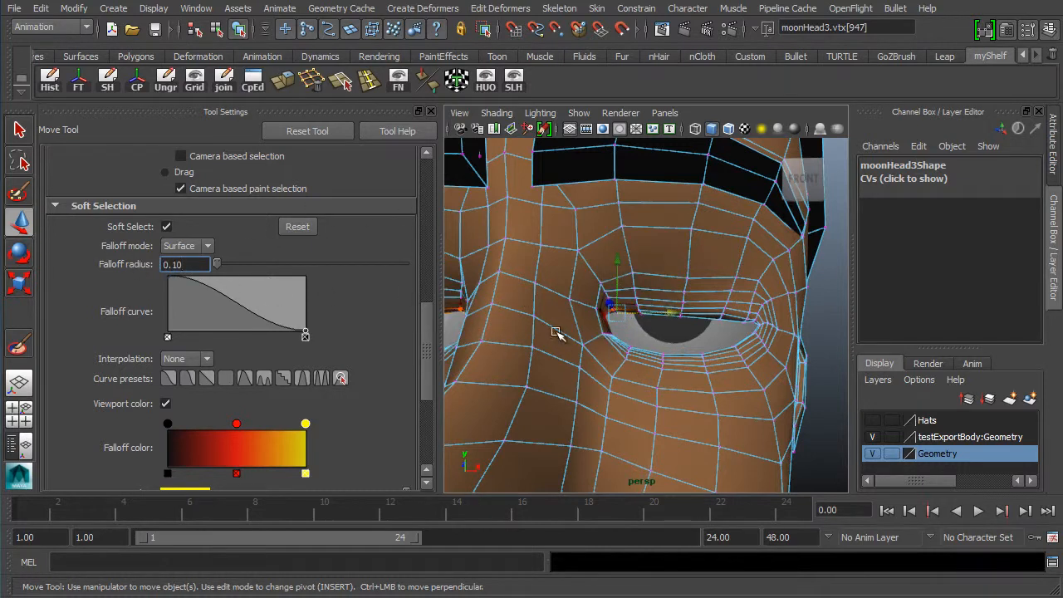
- Move the eyelid's inner corner vertex down and inward toward the eyeball
alt+drag(621, 278, 545, 311)
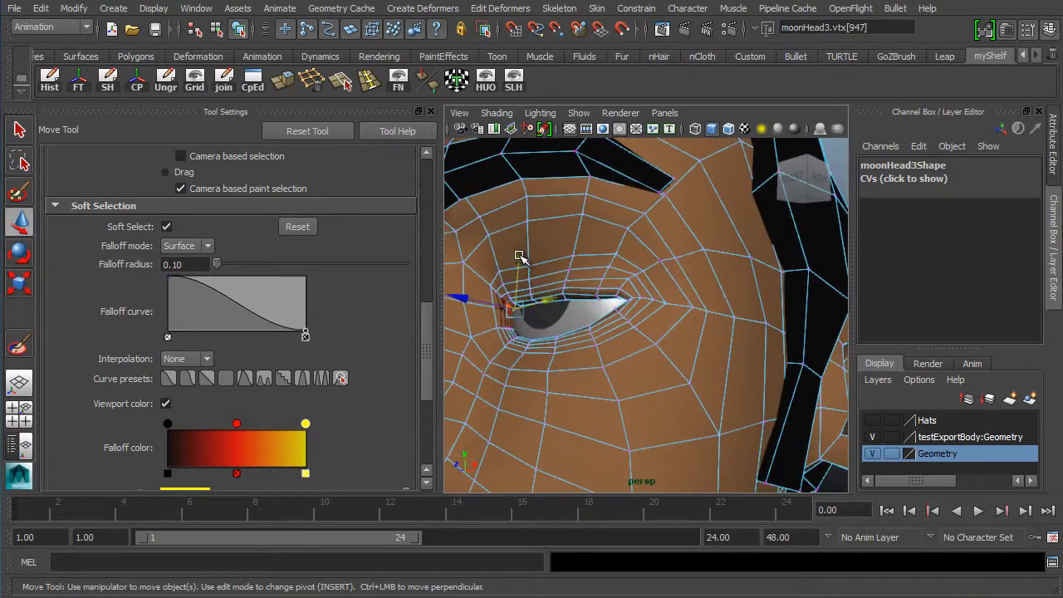
mouse_move(519, 261)
mouse_down()
mouse_move(516, 279)
mouse_move(520, 271)
mouse_up()
scroll(520, 269, up, 8)
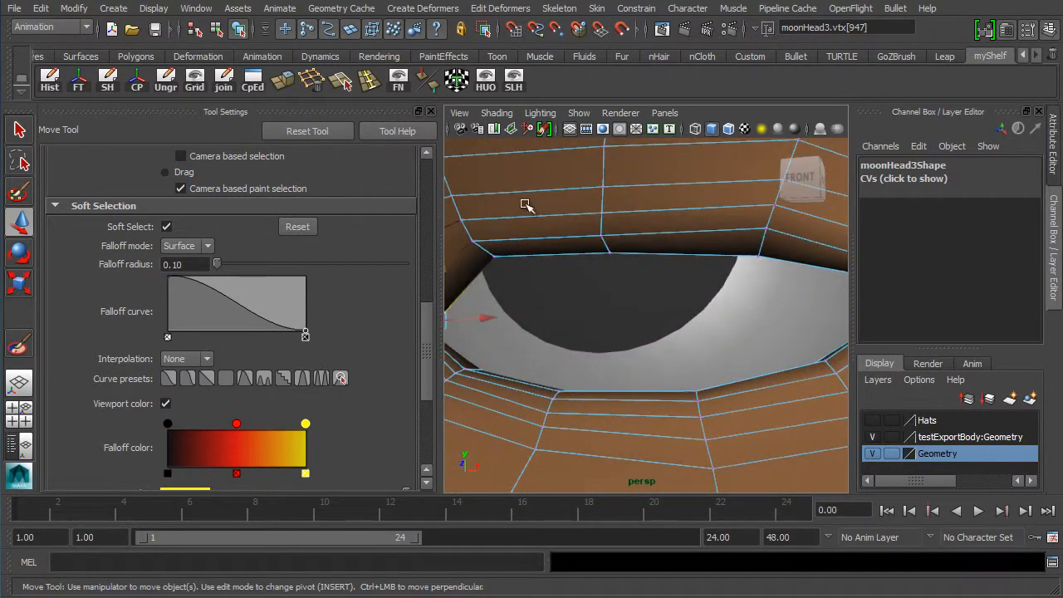
scroll(525, 266, down, 5)
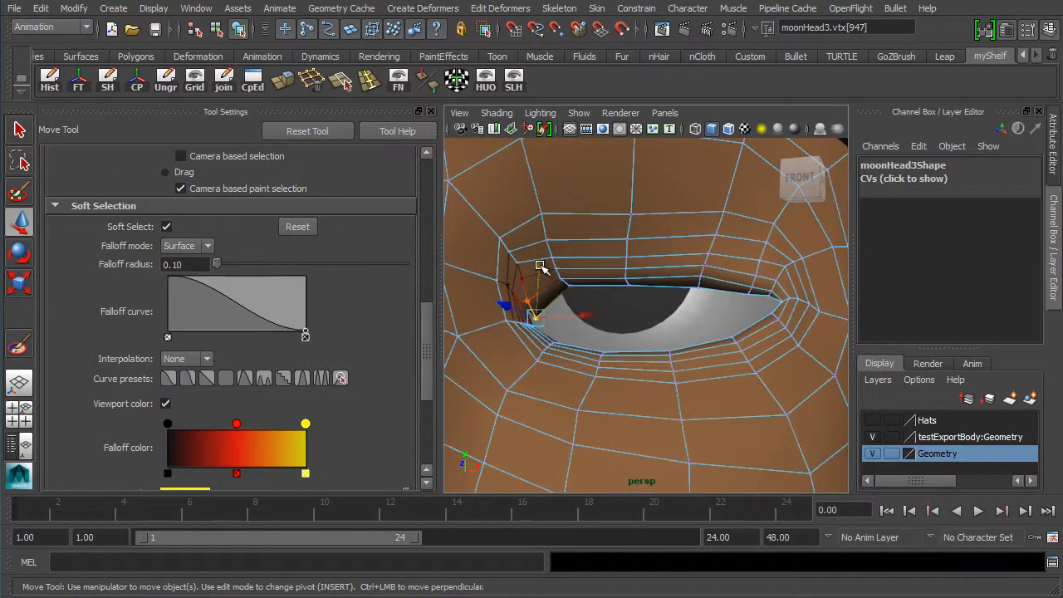
drag(542, 268, 538, 276)
drag(582, 322, 572, 319)
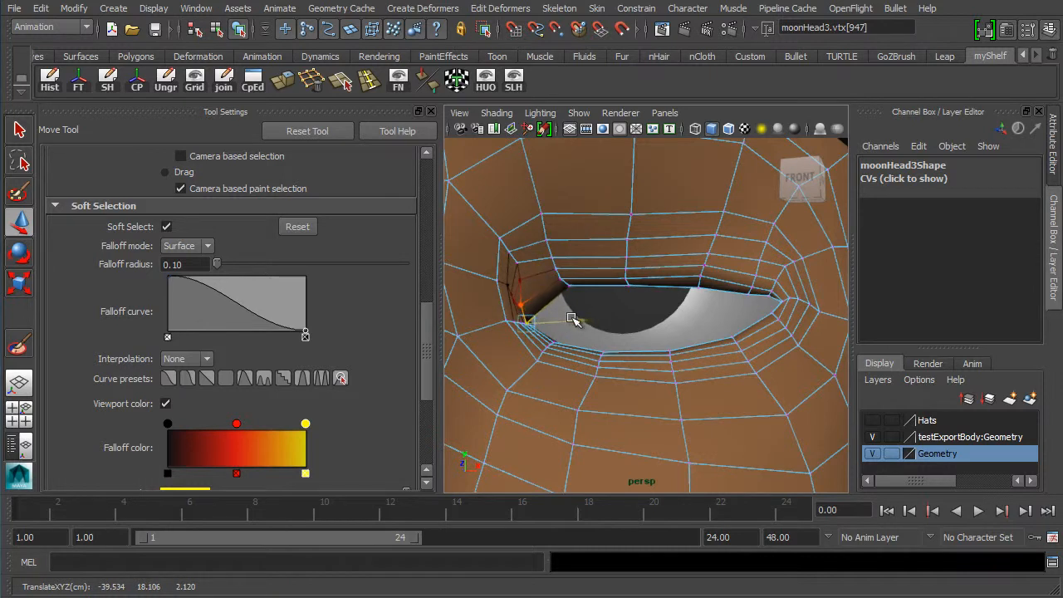
- Pull the two upper eyelid vertices next to the inner corner down over the eyeball
click(569, 287)
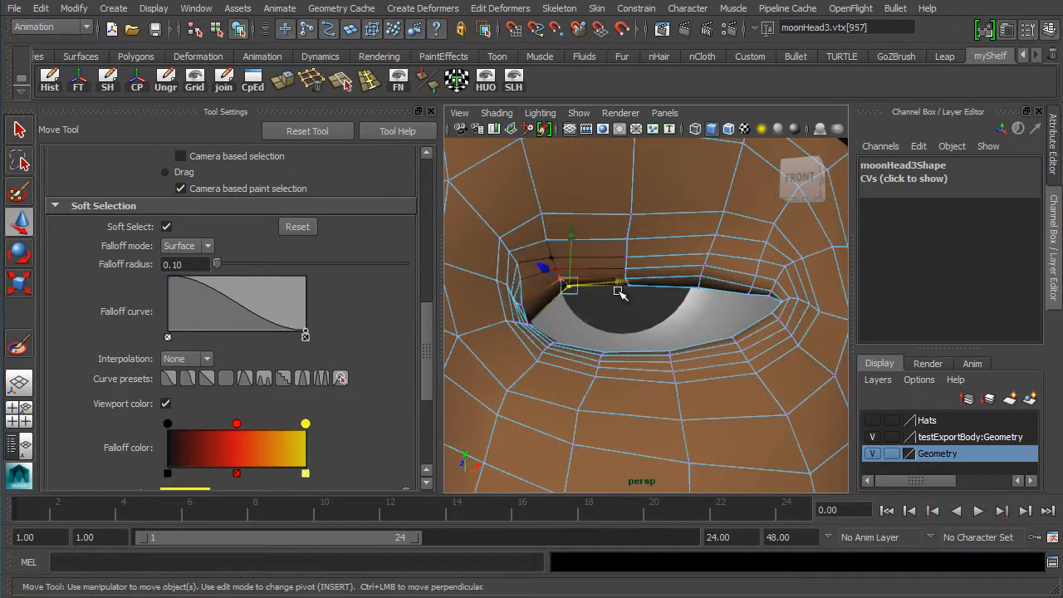
drag(572, 235, 555, 335)
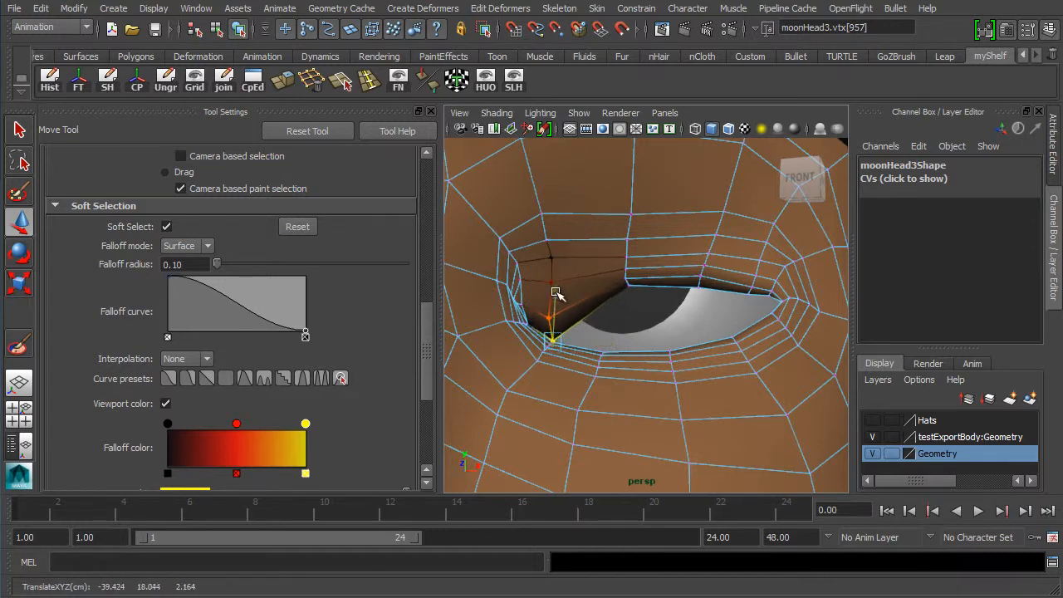
drag(555, 292, 555, 294)
click(631, 288)
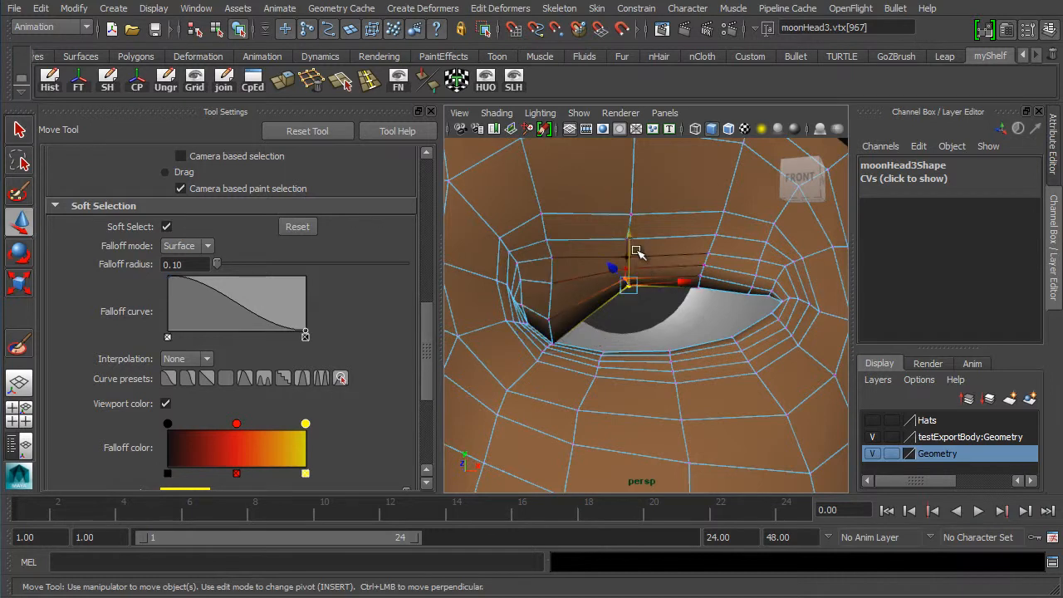
drag(635, 249, 635, 309)
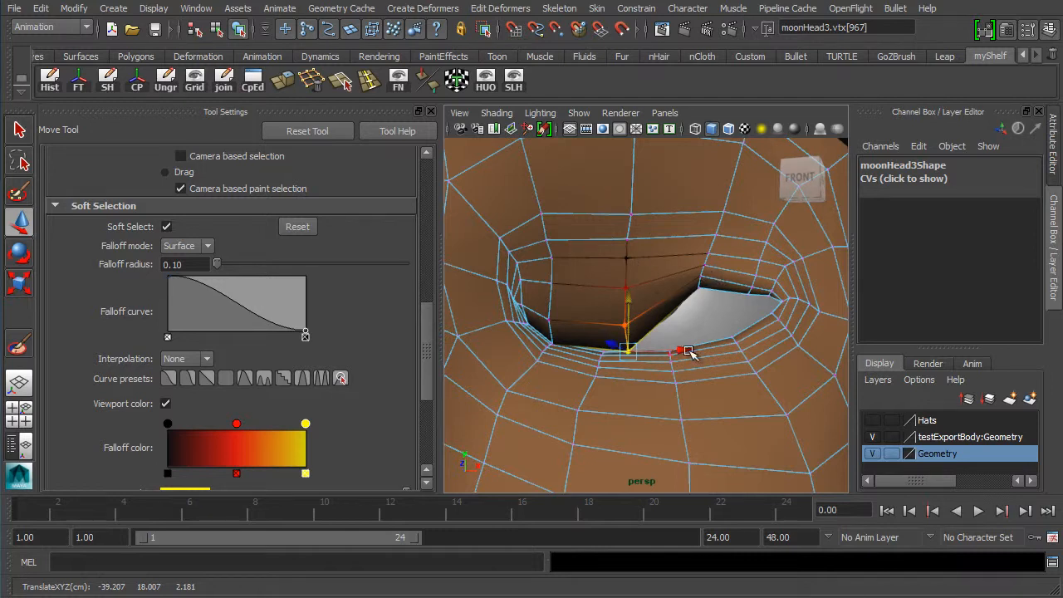
drag(677, 349, 649, 355)
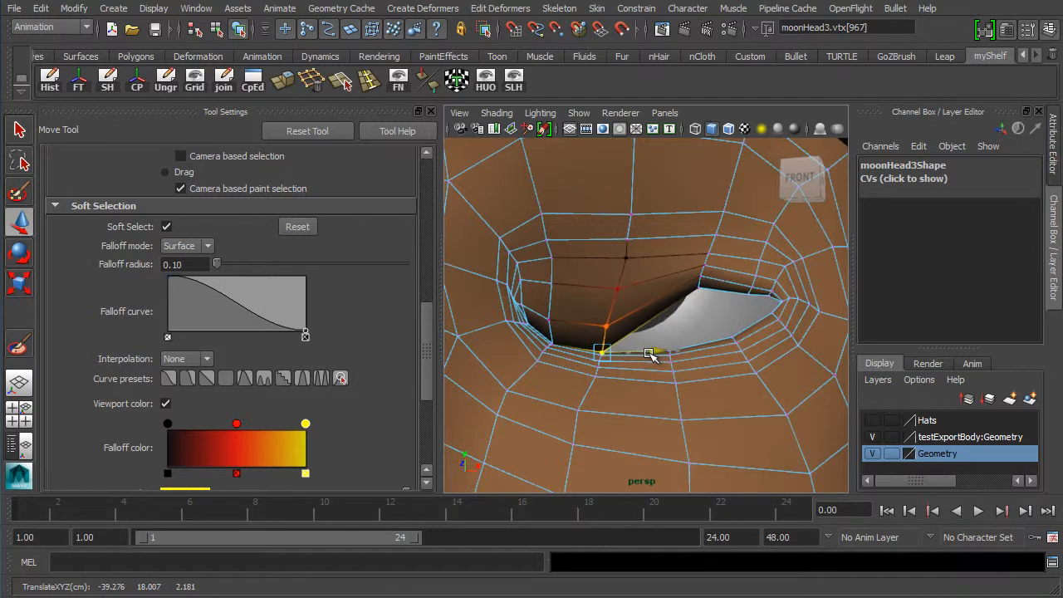
- Pull the remaining upper eyelid vertices toward the outer corner down so the lid closes over the eye
click(702, 284)
drag(697, 243, 699, 291)
drag(749, 319, 690, 293)
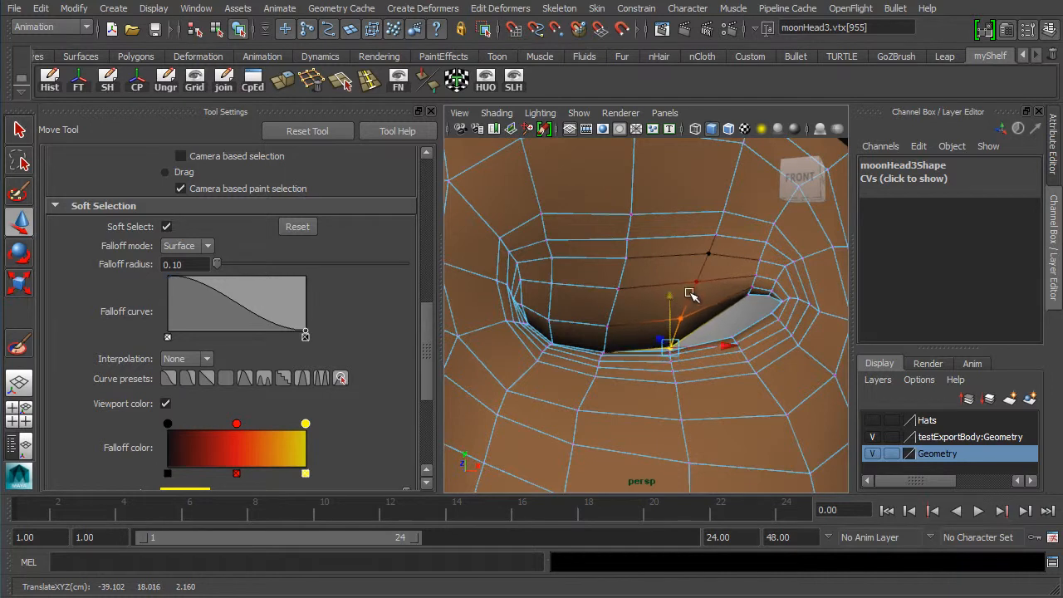
click(751, 294)
drag(749, 241, 746, 277)
drag(807, 322, 786, 324)
drag(725, 275, 728, 290)
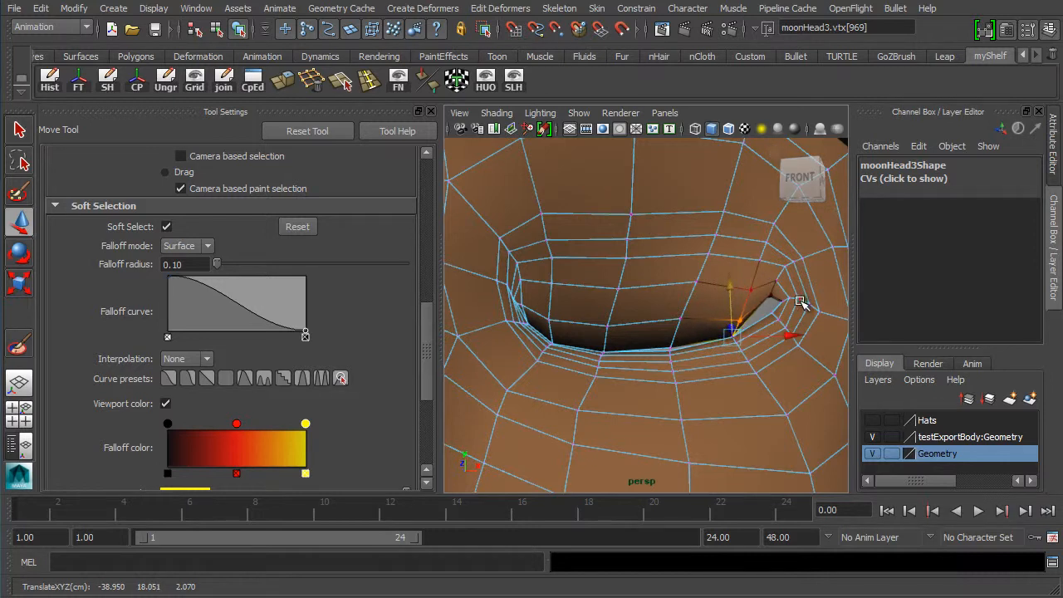
click(766, 266)
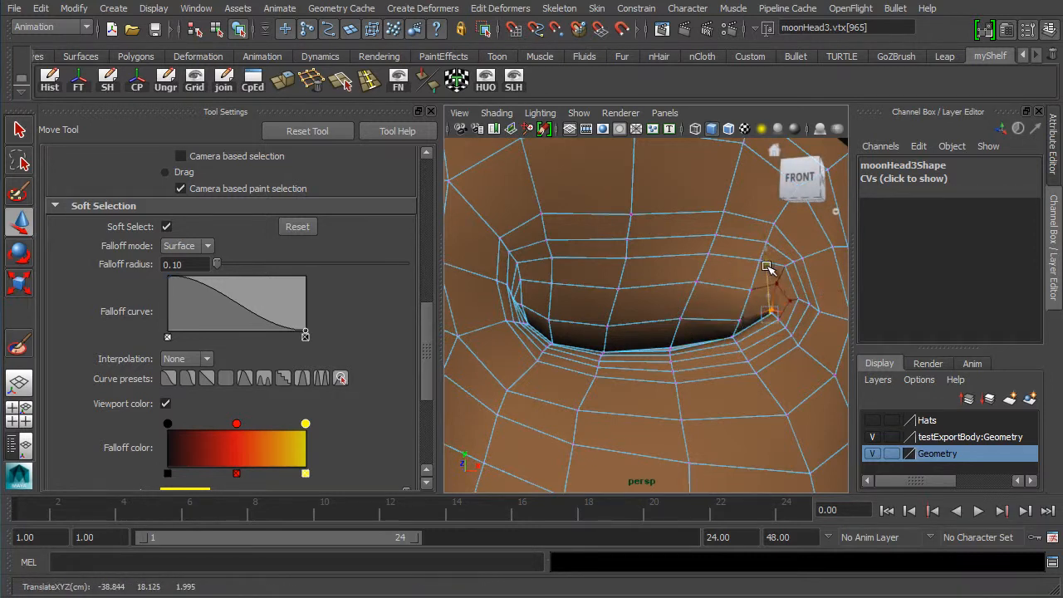
- Refine the closed lid's vertices near the outer corner, nudging them into place from a side view
click(670, 346)
drag(677, 316, 670, 301)
mouse_move(688, 351)
alt+mouse_down()
mouse_move(598, 357)
mouse_move(518, 337)
mouse_move(685, 365)
alt+mouse_up()
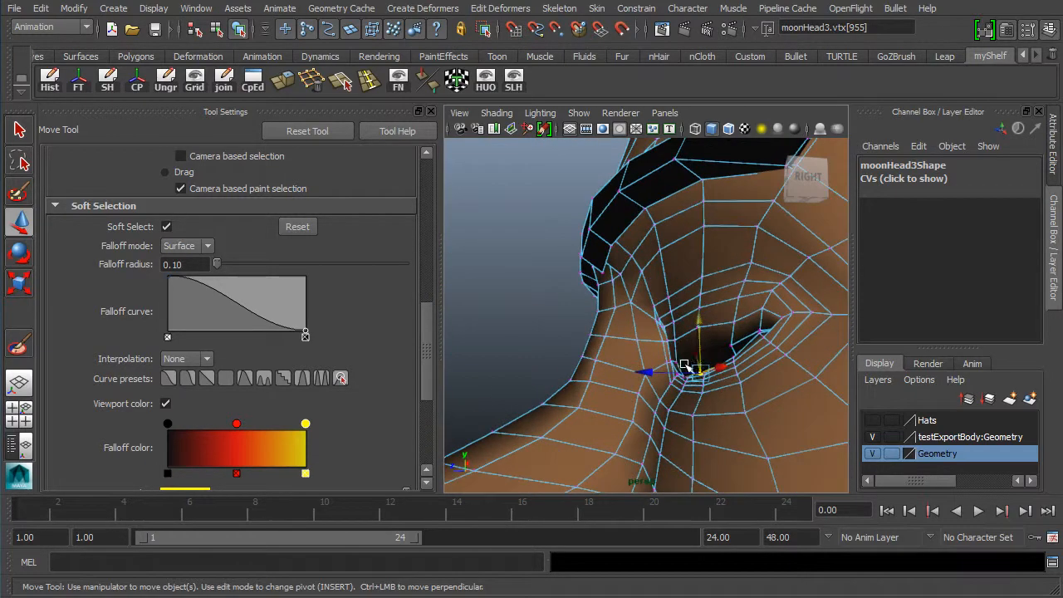
alt+right_drag(685, 365, 743, 366)
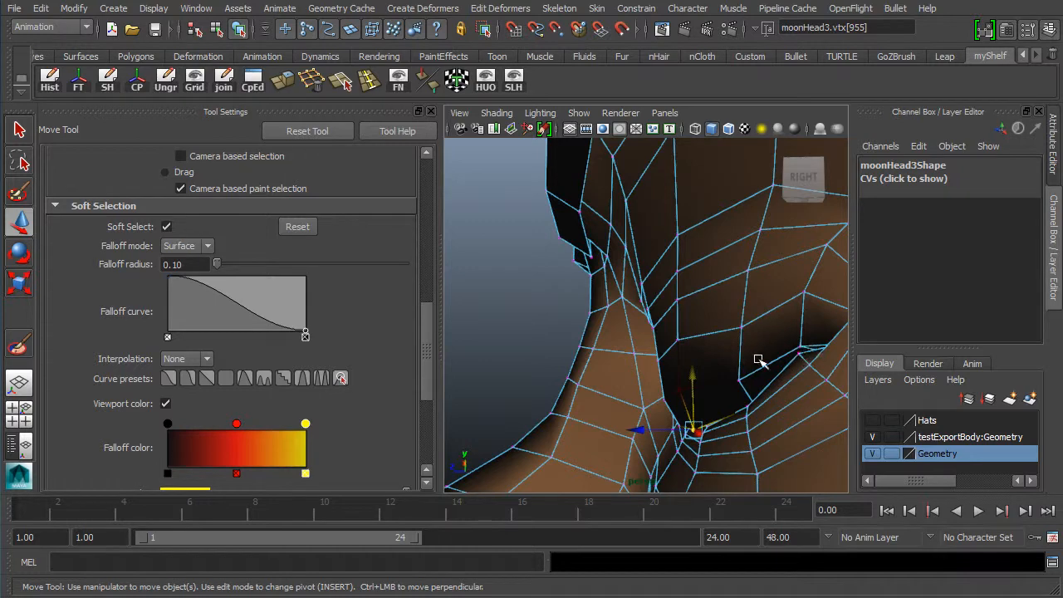
alt+drag(758, 360, 625, 289)
alt+drag(623, 334, 665, 373)
alt+right_drag(664, 374, 631, 362)
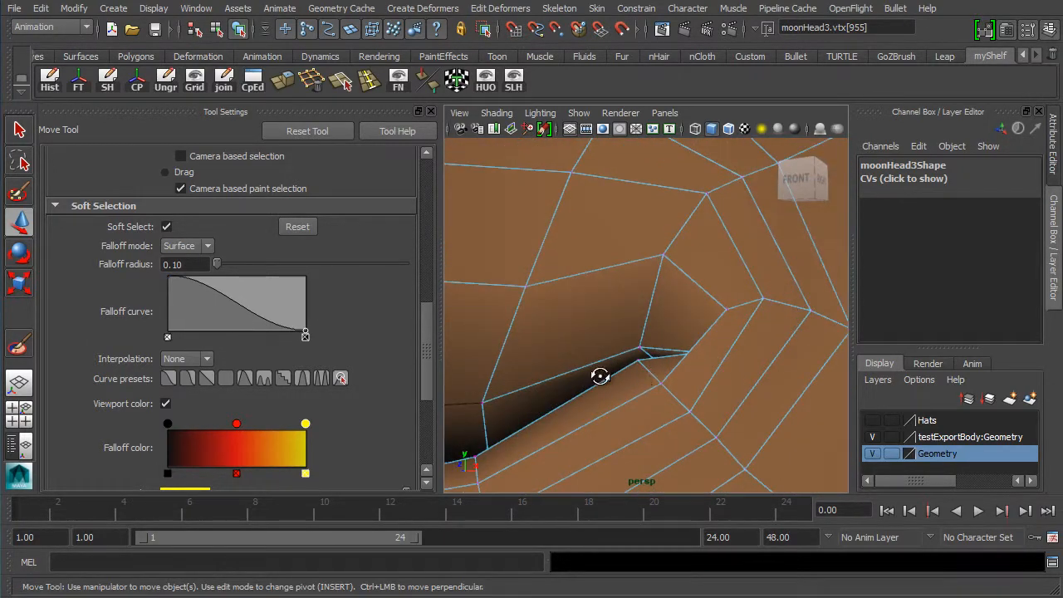
alt+drag(599, 376, 690, 393)
click(734, 383)
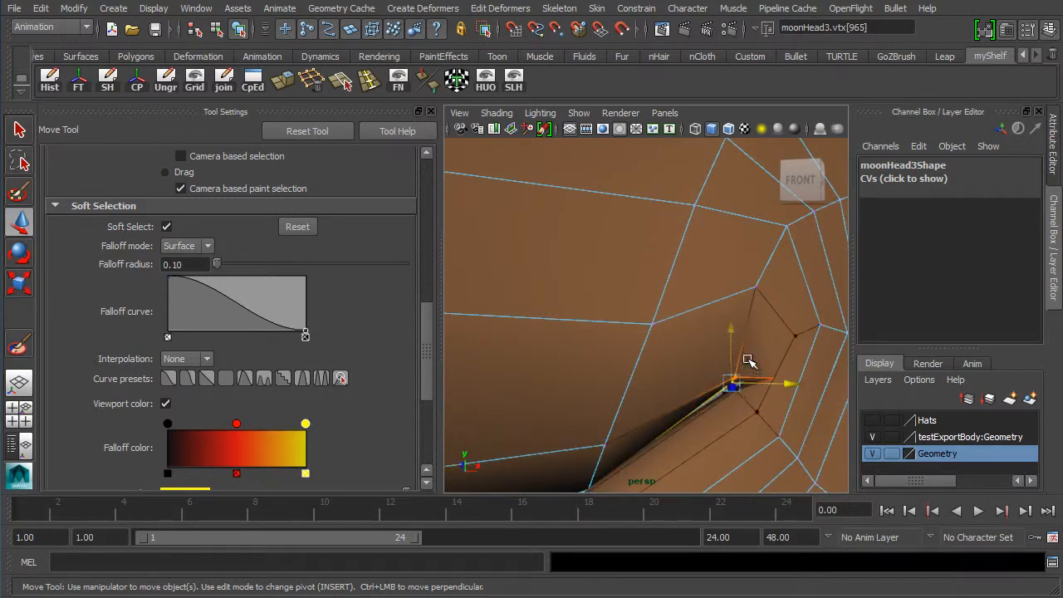
drag(732, 327, 729, 336)
- Nudge the closed lid's vertices around the inner corner so the lid sits snugly over the eyeball
scroll(596, 387, down, 7)
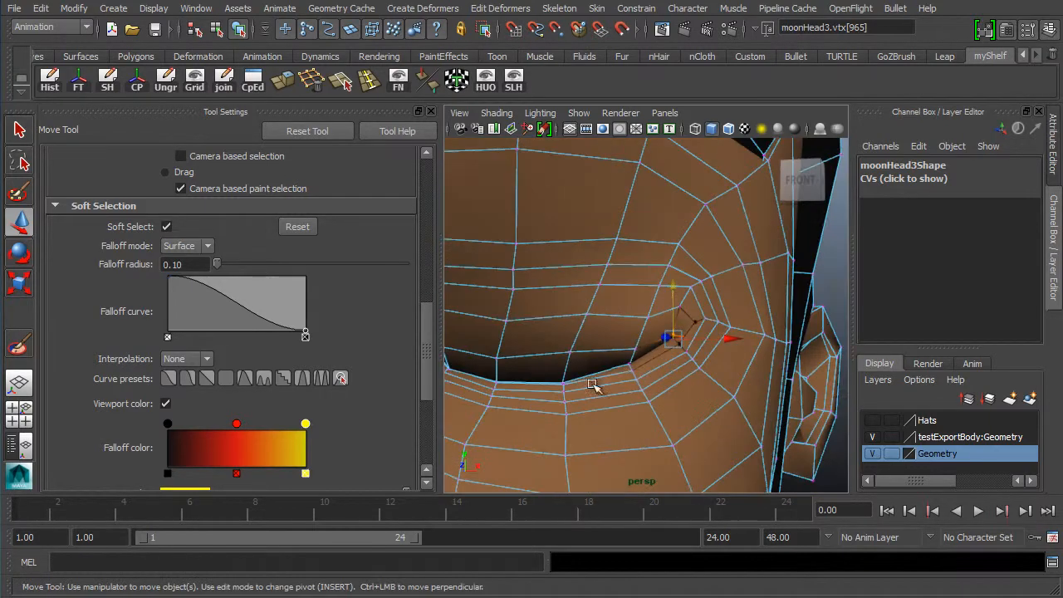
alt+middle_drag(595, 387, 688, 380)
scroll(562, 379, up, 3)
alt+drag(562, 379, 631, 389)
scroll(729, 399, up, 4)
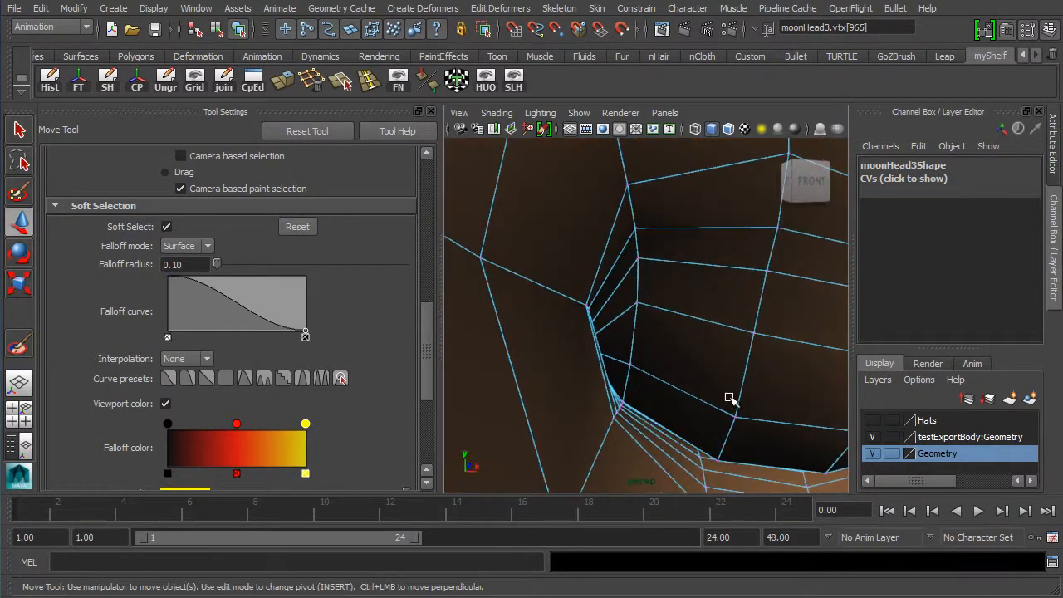
alt+drag(729, 399, 676, 403)
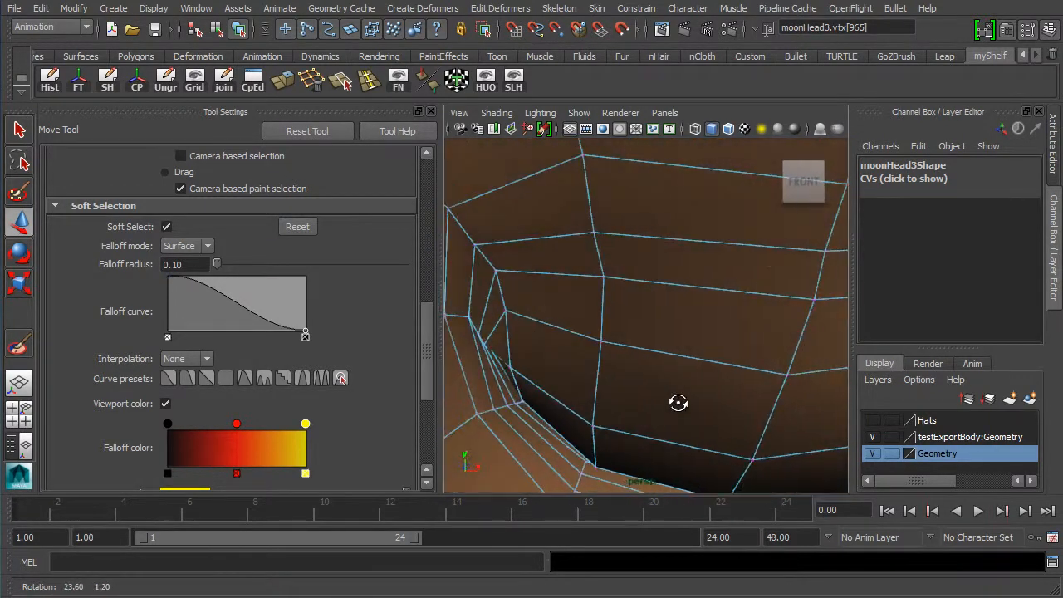
- Orbit around the head to inspect the closed eyelid from several angles
alt+right_drag(676, 403, 539, 373)
alt+right_drag(643, 396, 628, 400)
alt+drag(629, 402, 590, 292)
alt+middle_drag(558, 365, 548, 327)
alt+right_drag(548, 327, 639, 359)
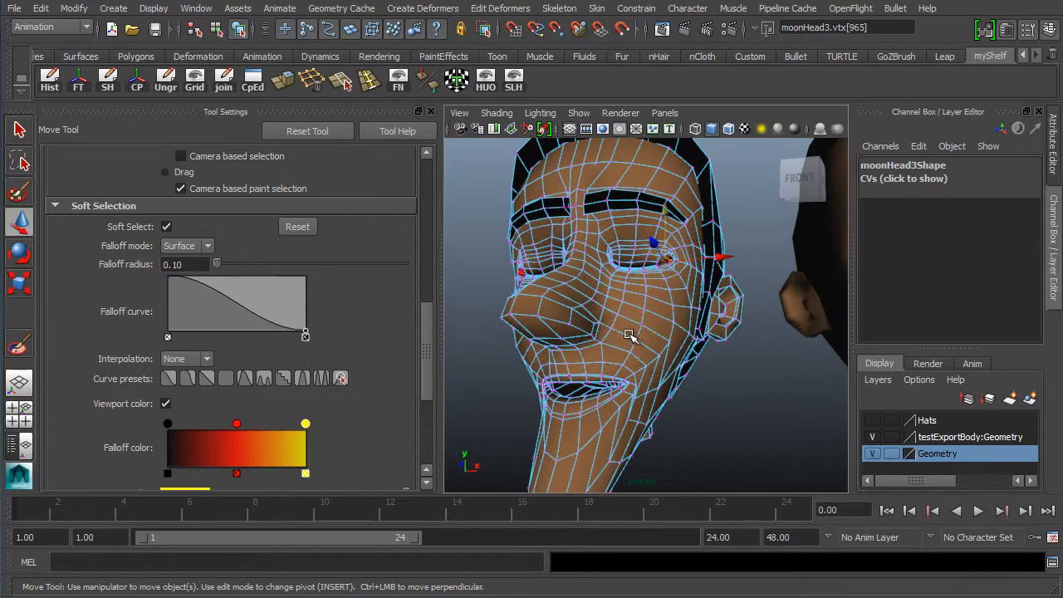
alt+drag(604, 349, 671, 363)
alt+right_drag(671, 363, 510, 309)
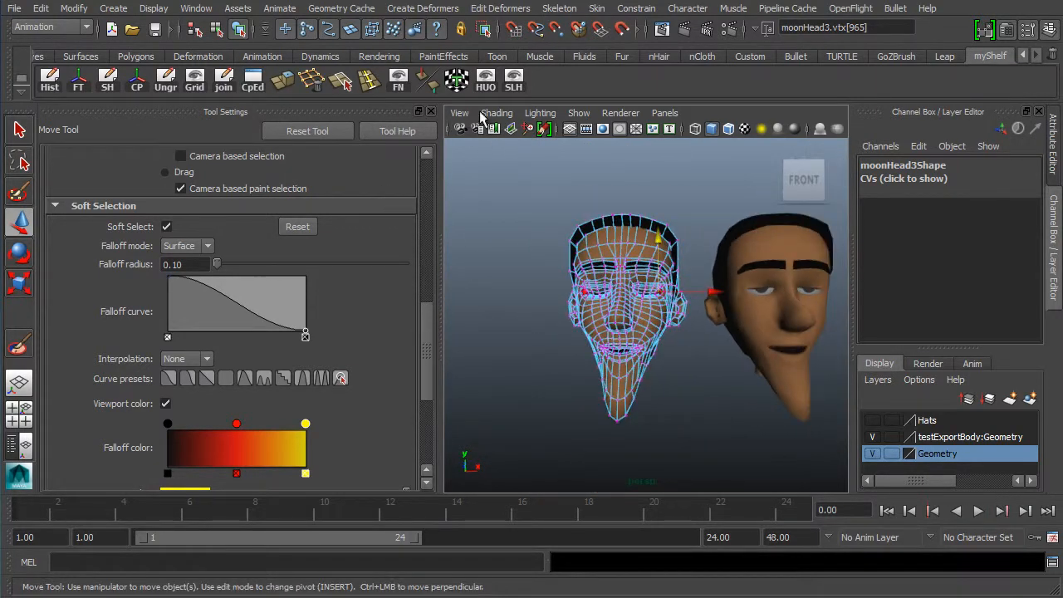
click(431, 110)
alt+right_drag(634, 265, 435, 292)
alt+middle_drag(434, 291, 290, 295)
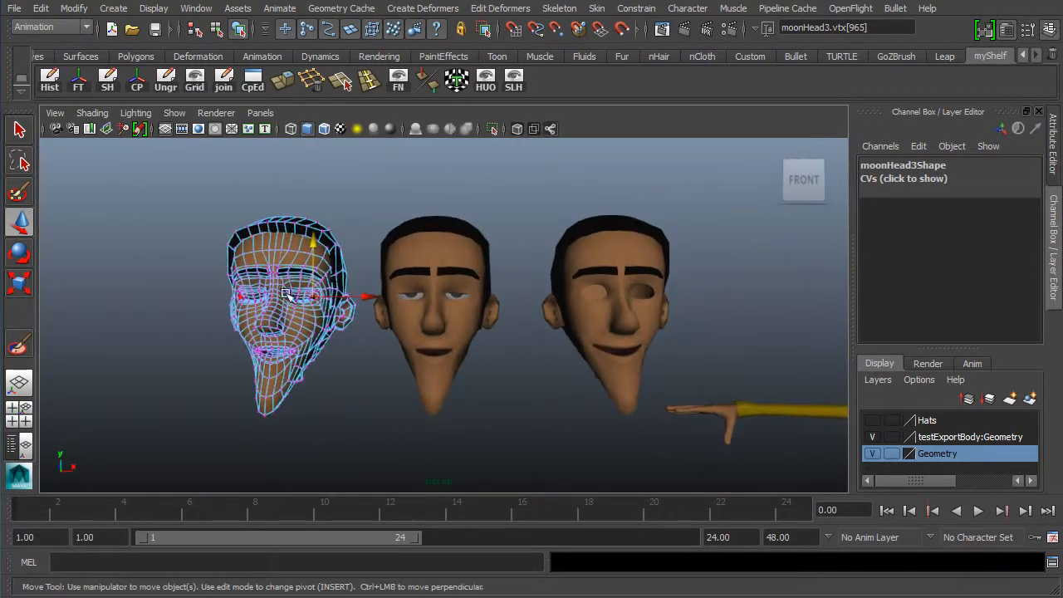
- Save the scene under a new name as 12072013_successfulBlendShape_02.ma
click(7, 10)
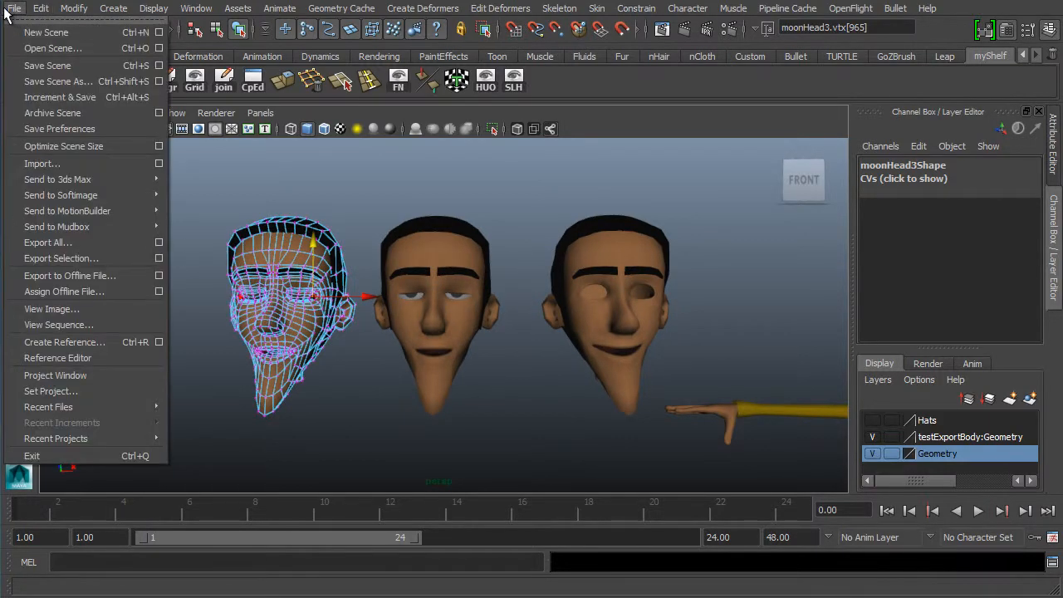
click(76, 80)
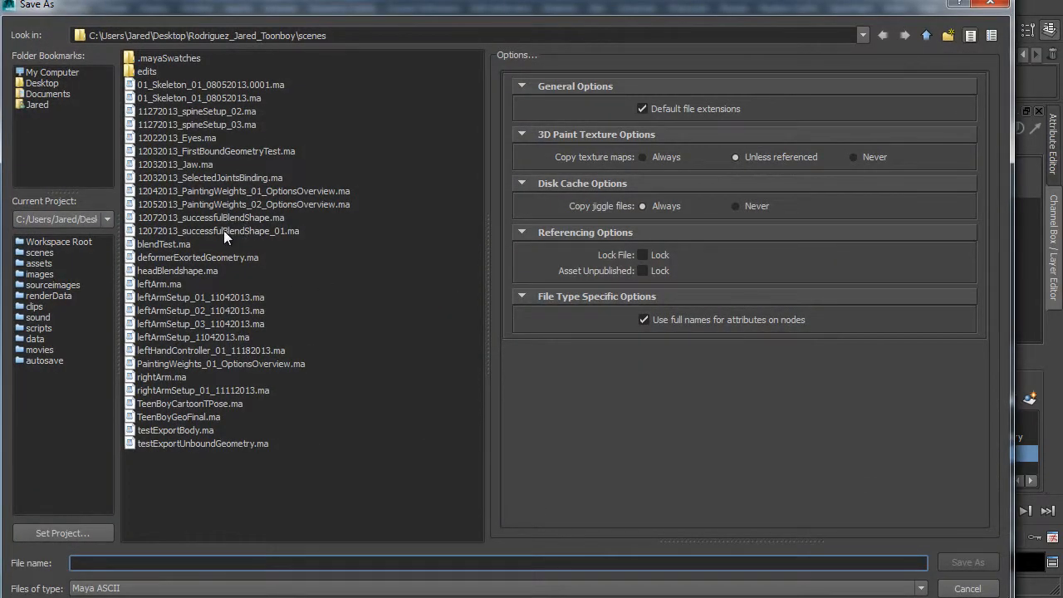
click(220, 231)
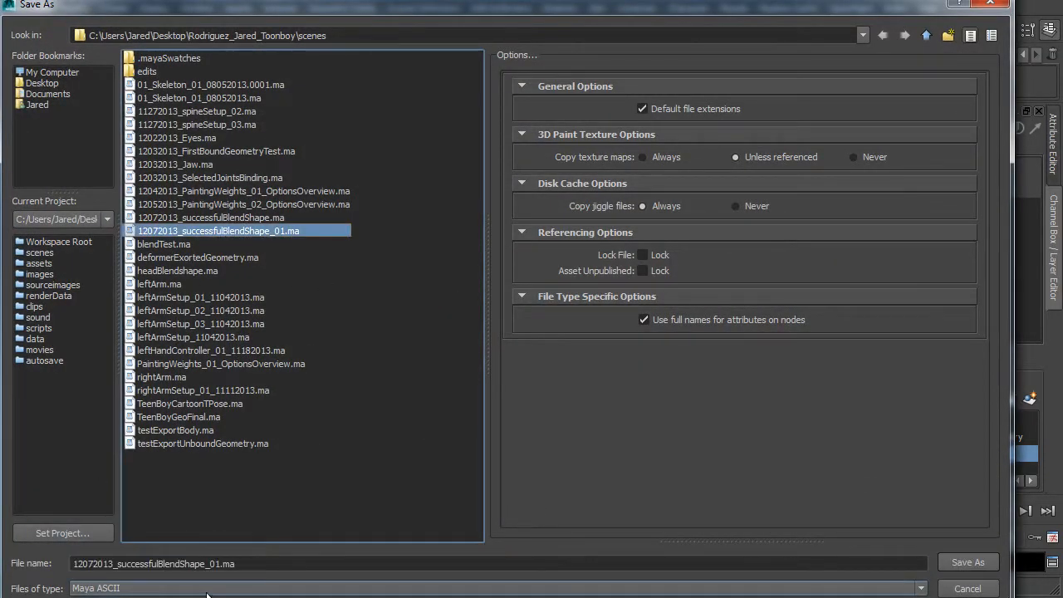
click(219, 564)
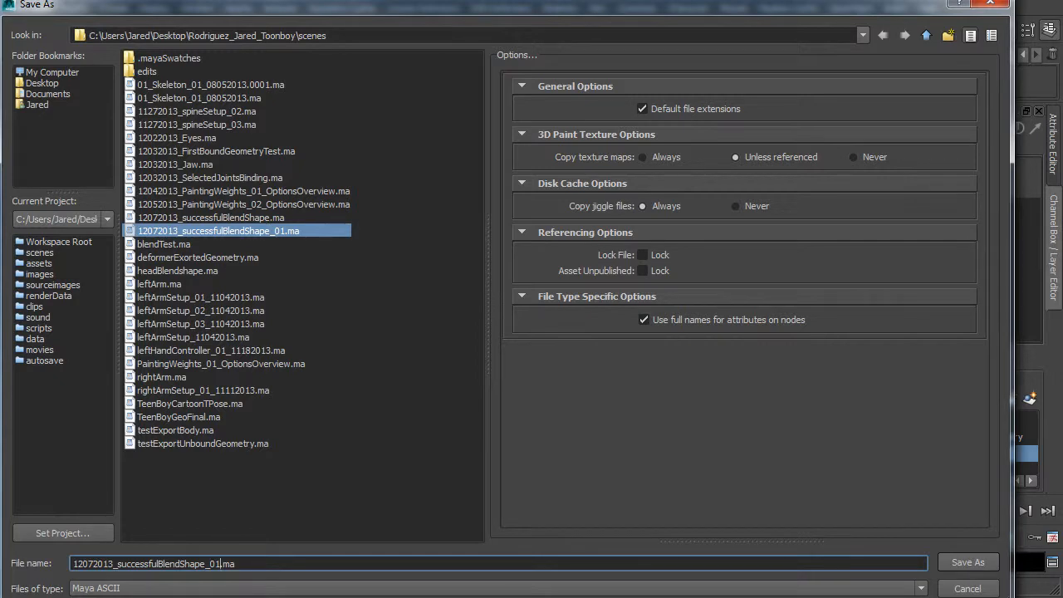
key(BackSpace)
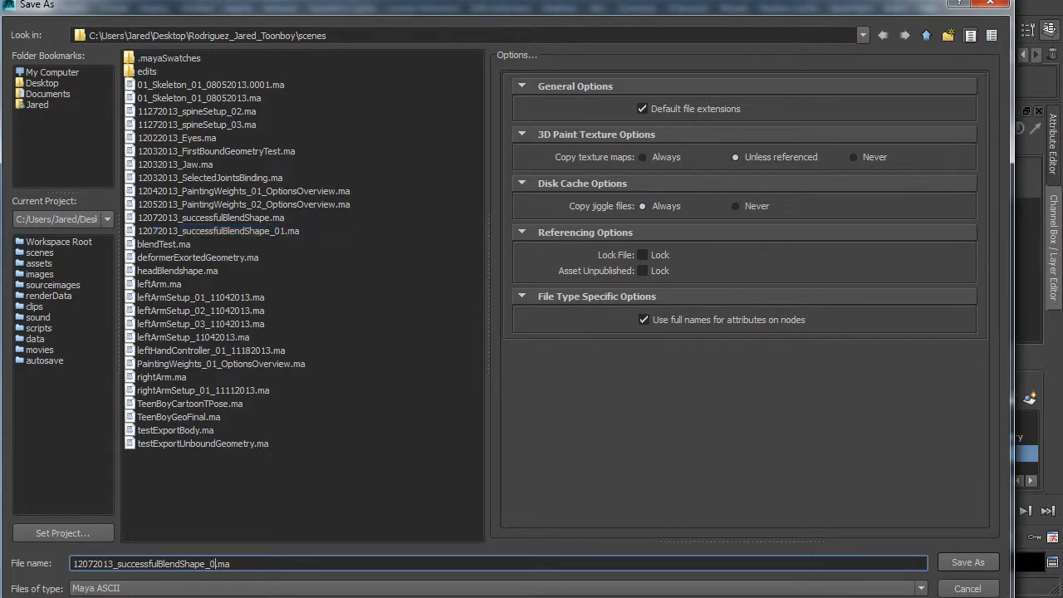
text(2)
key(Return)
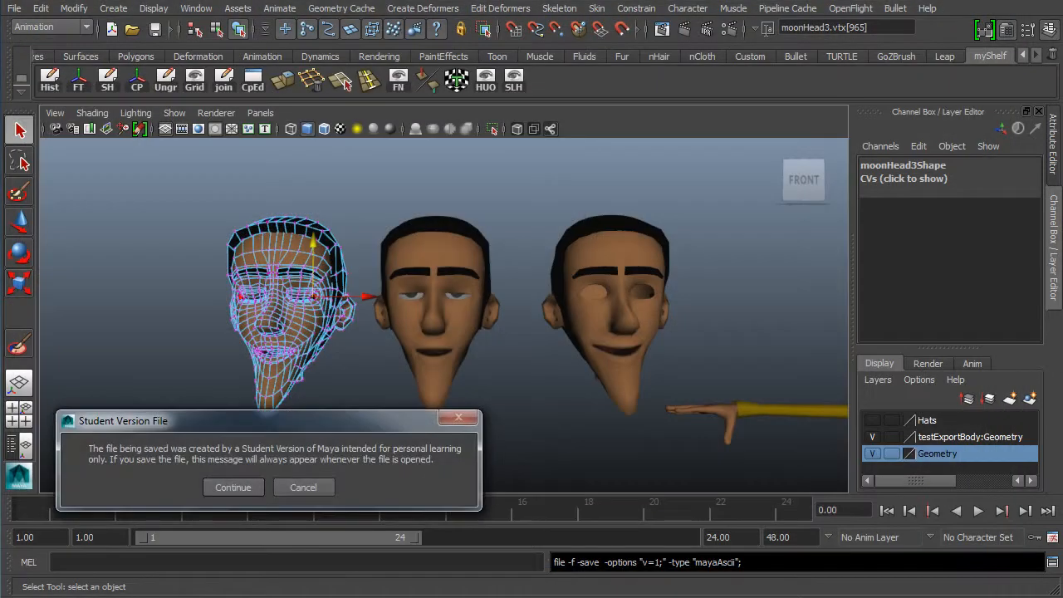
click(222, 491)
- Inspect how the eyeballs sit inside the sockets of the duplicated heads from side views
right_drag(269, 238, 290, 233)
click(290, 234)
alt+drag(250, 339, 297, 354)
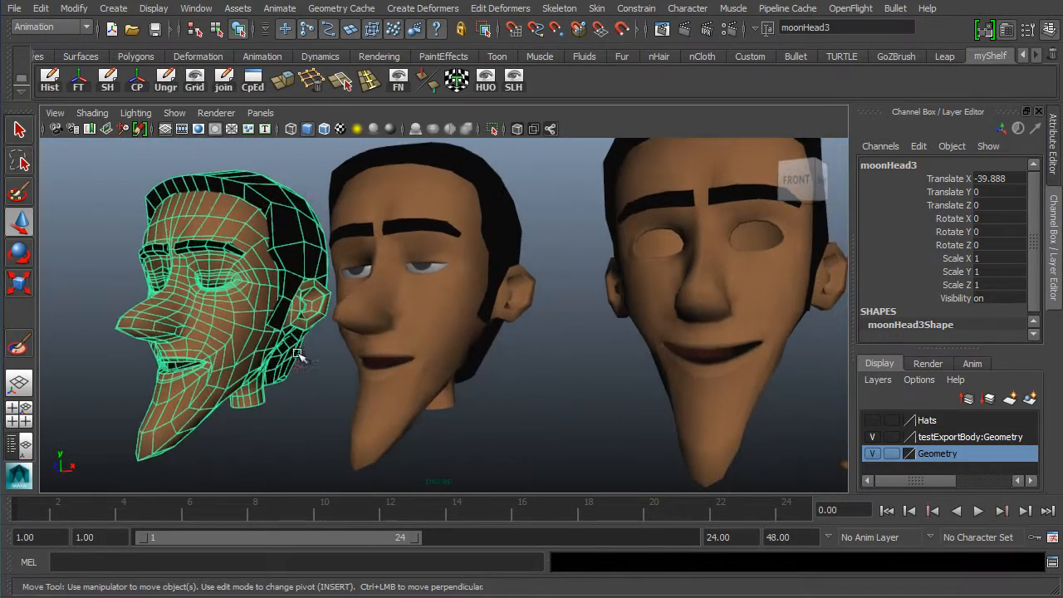
click(585, 411)
alt+drag(585, 410, 445, 355)
alt+drag(396, 364, 429, 348)
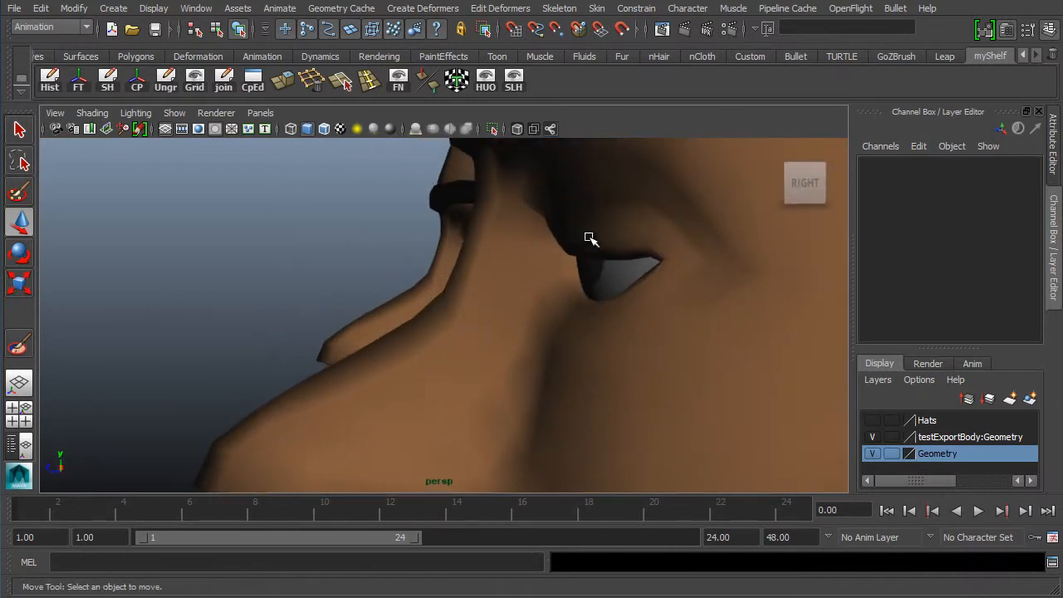
mouse_move(505, 260)
alt+mouse_down()
mouse_move(509, 277)
mouse_move(606, 299)
mouse_move(569, 301)
mouse_move(506, 240)
mouse_move(515, 277)
alt+mouse_up()
alt+drag(425, 271, 444, 292)
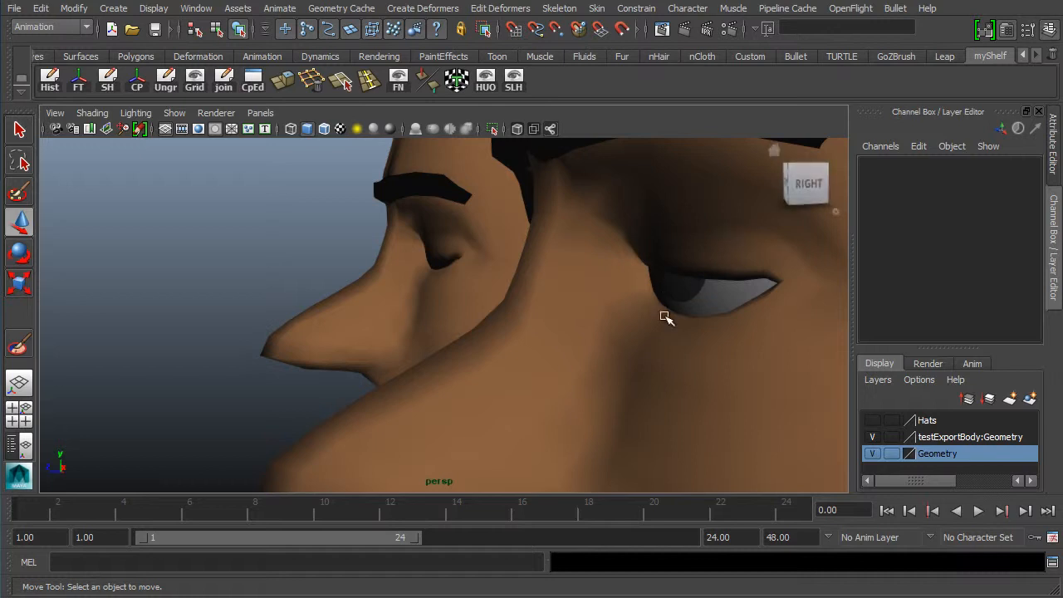
alt+drag(666, 314, 627, 317)
alt+drag(545, 321, 505, 206)
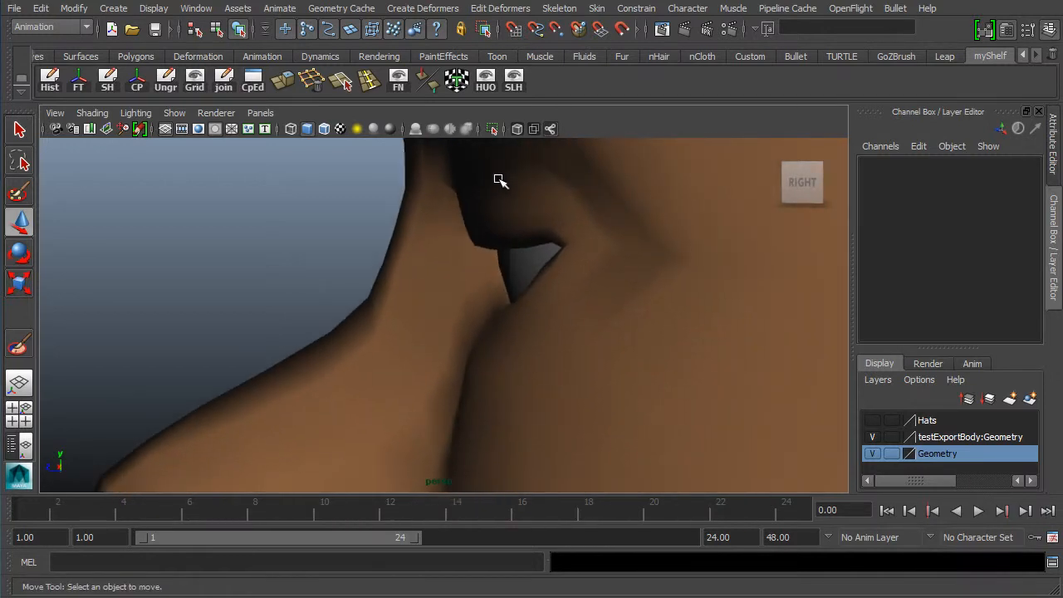
alt+drag(684, 276, 268, 354)
alt+middle_drag(268, 354, 349, 361)
alt+drag(350, 360, 525, 342)
alt+right_drag(524, 341, 295, 389)
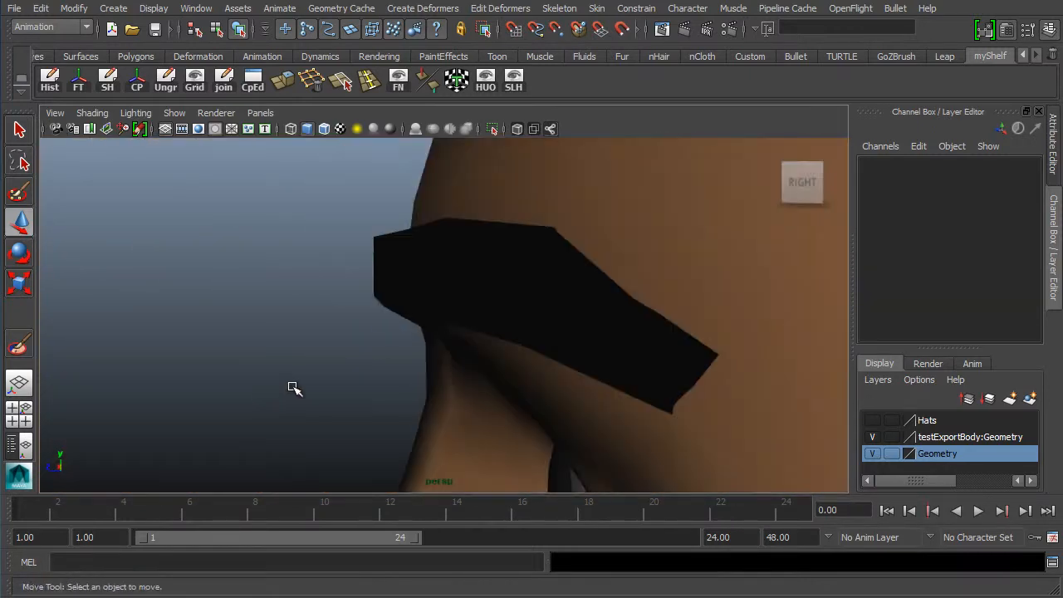
alt+right_drag(485, 333, 600, 322)
alt+middle_drag(600, 323, 494, 326)
alt+right_drag(556, 345, 526, 346)
mouse_move(527, 346)
alt+middle_down()
mouse_move(560, 345)
mouse_move(531, 352)
alt+middle_up()
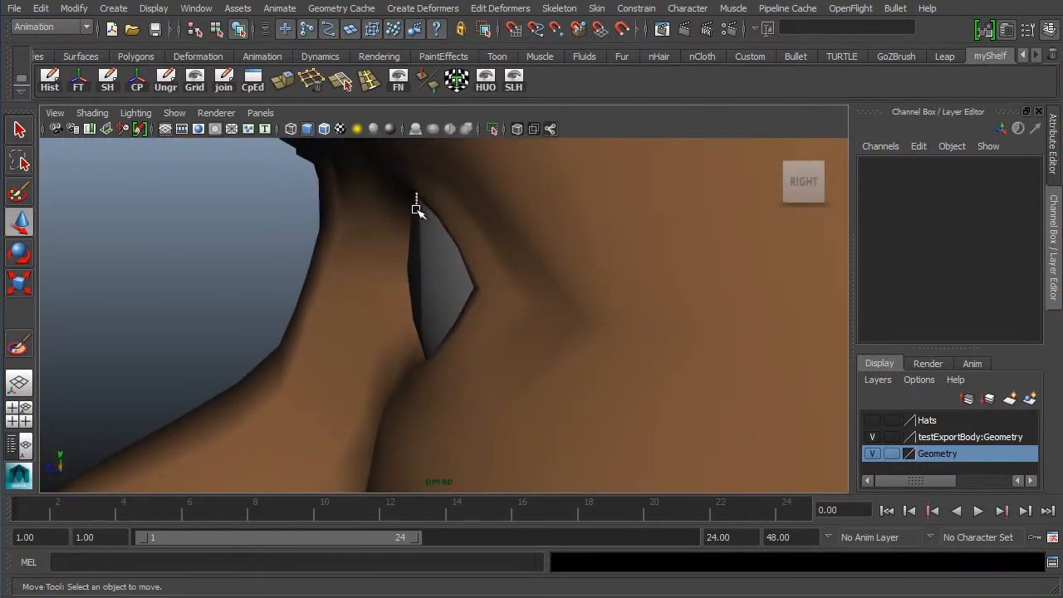
drag(416, 208, 423, 375)
key(f)
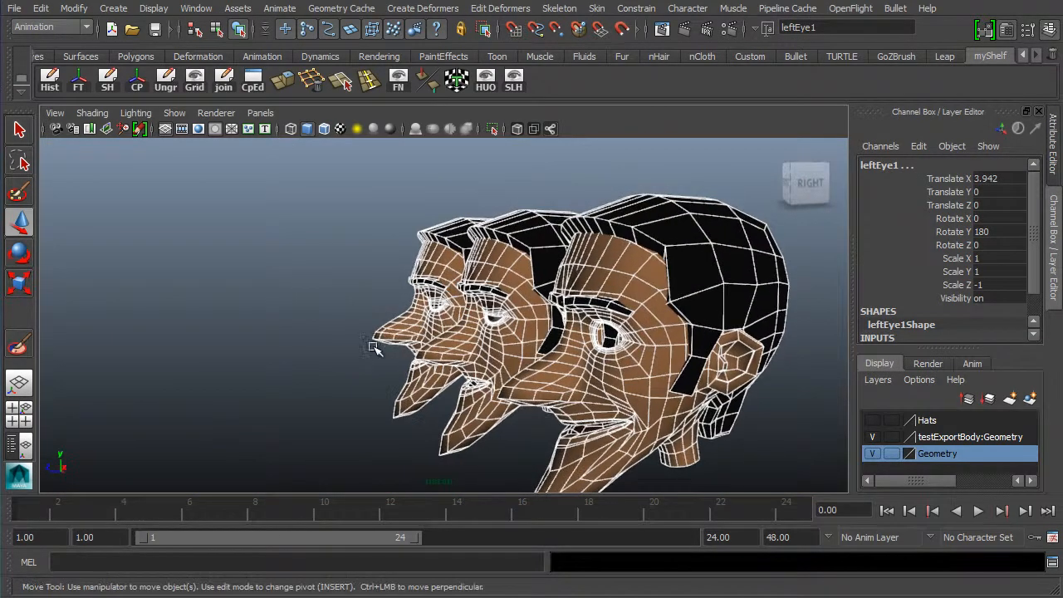
- Compare the different eye poses on the duplicated heads from the front
click(799, 421)
alt+middle_drag(683, 394, 527, 366)
scroll(430, 341, up, 6)
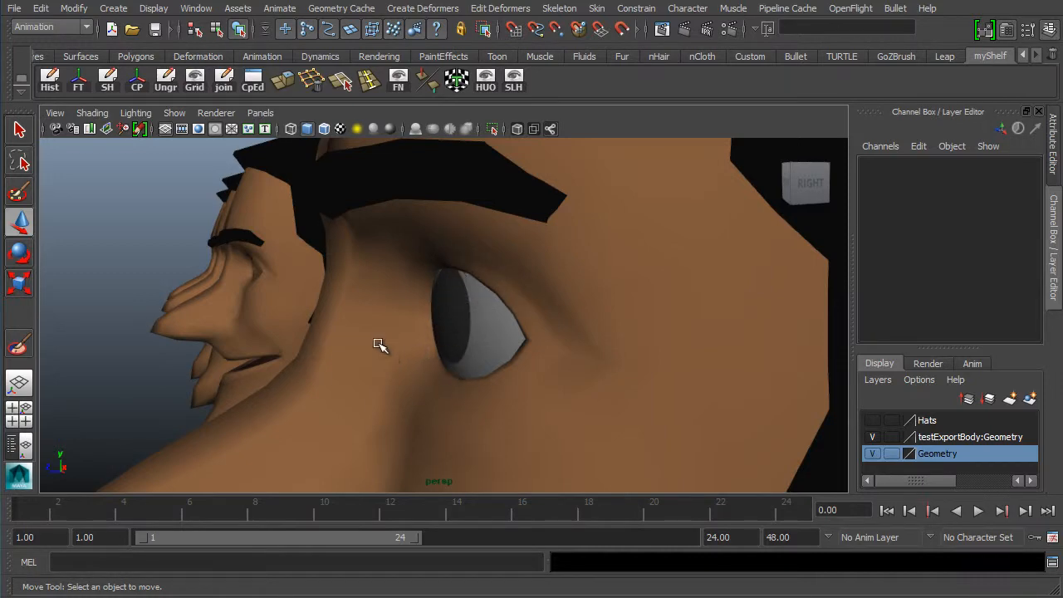
alt+drag(315, 372, 465, 336)
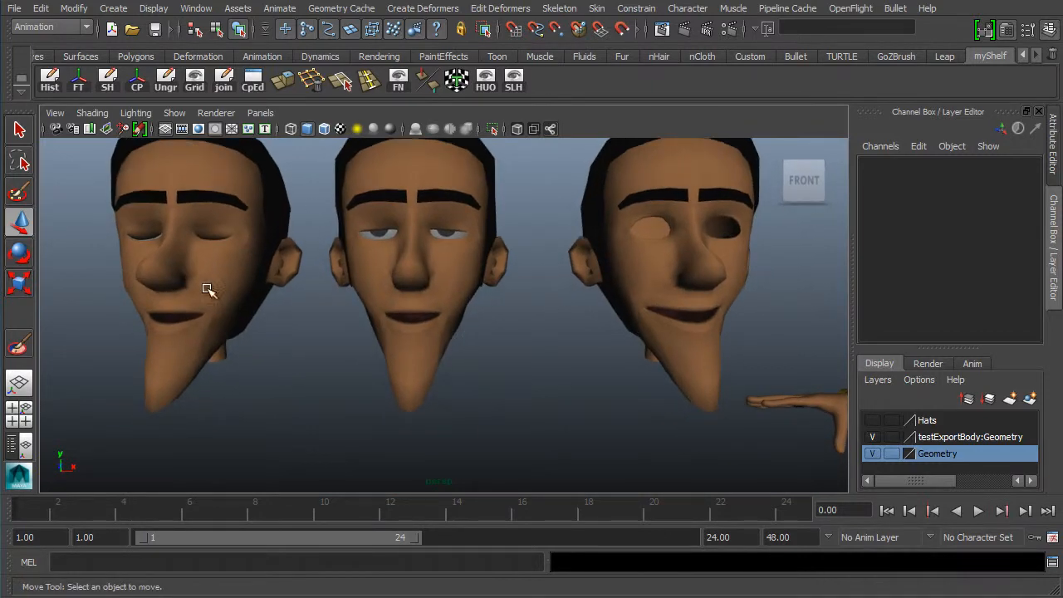
alt+middle_drag(277, 330, 374, 364)
alt+right_drag(356, 346, 409, 343)
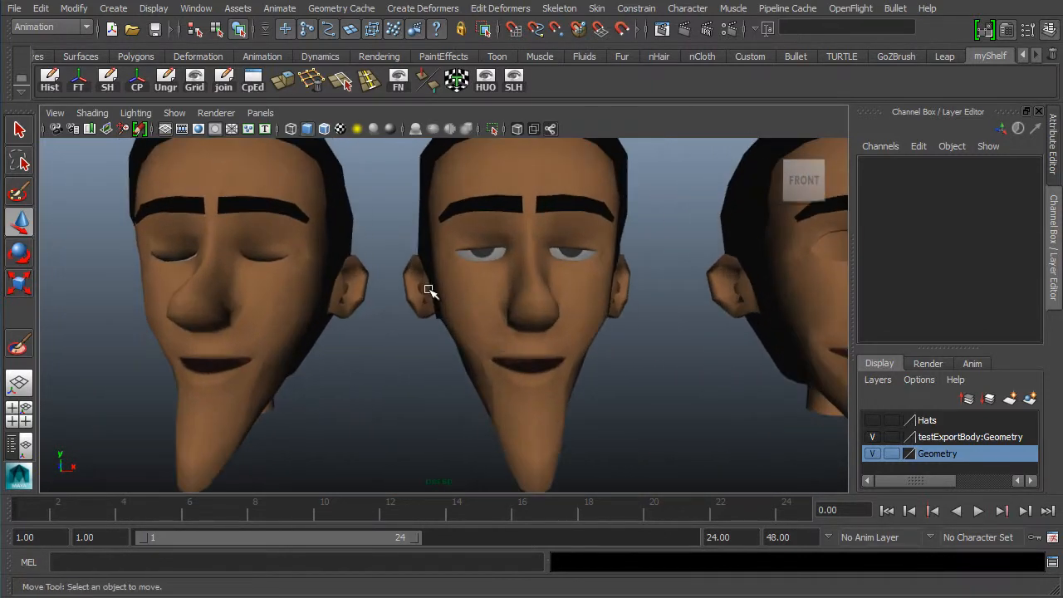
alt+drag(309, 342, 183, 342)
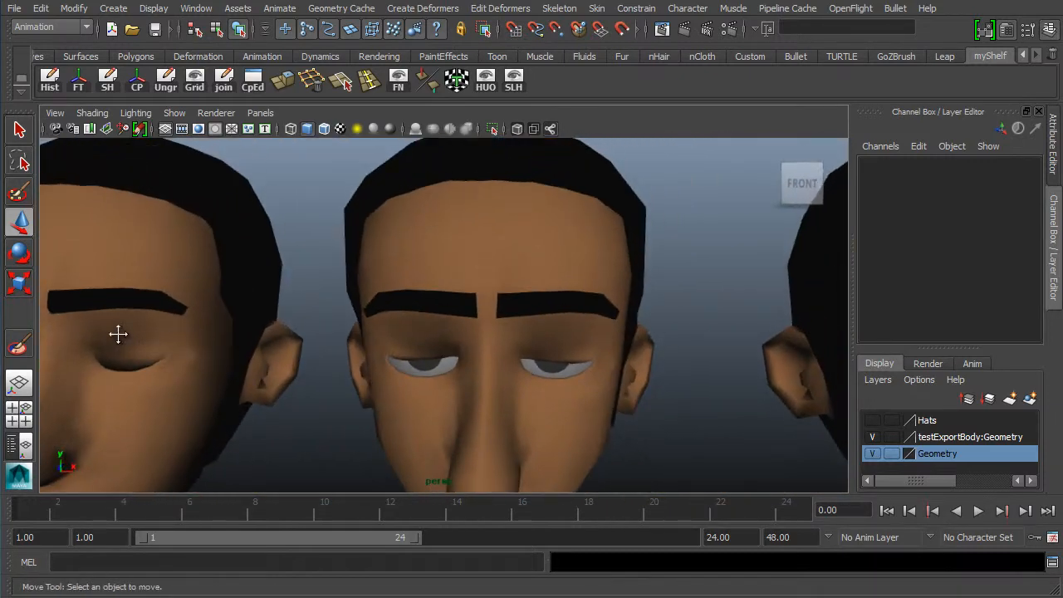
alt+middle_drag(116, 335, 291, 283)
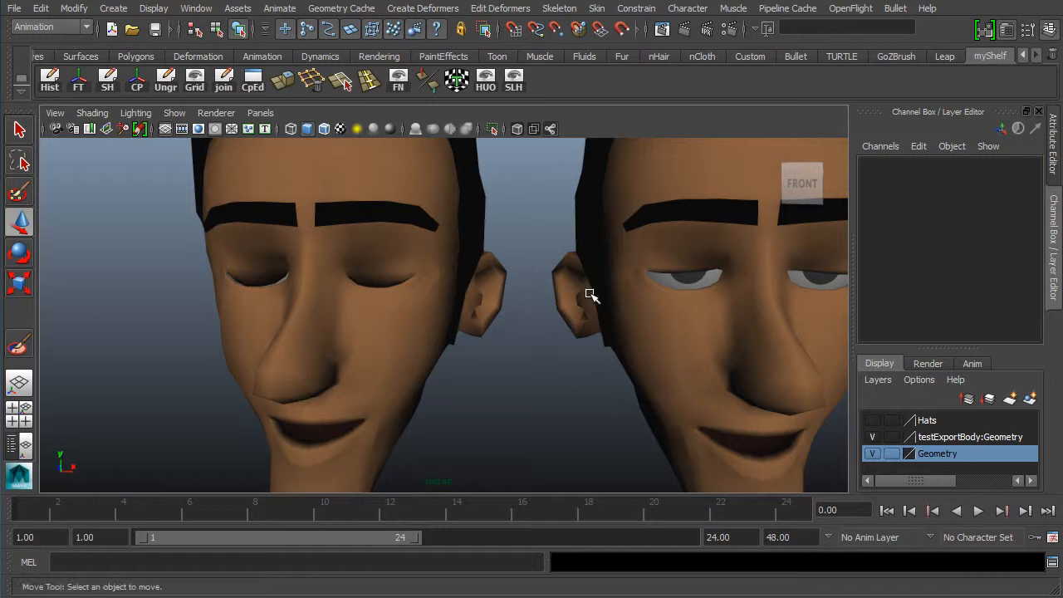
alt+right_drag(588, 296, 351, 246)
alt+drag(351, 246, 491, 334)
alt+middle_drag(503, 241, 388, 260)
mouse_move(492, 303)
alt+mouse_down()
mouse_move(506, 358)
mouse_move(503, 311)
alt+mouse_up()
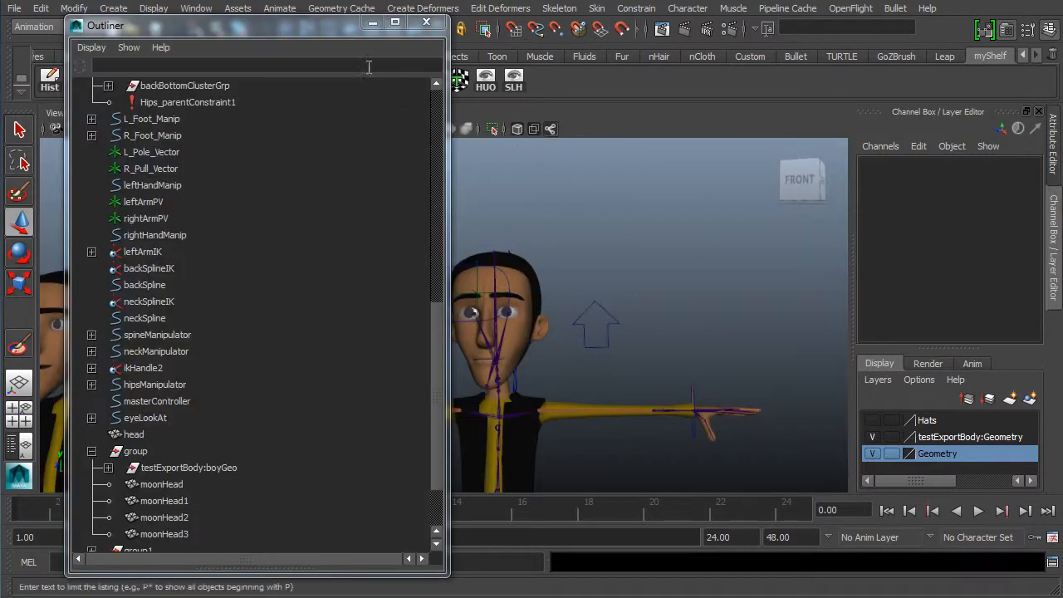
alt+middle_drag(258, 278, 385, 274)
alt+middle_drag(308, 282, 386, 269)
alt+middle_drag(273, 276, 415, 273)
alt+right_drag(304, 289, 440, 287)
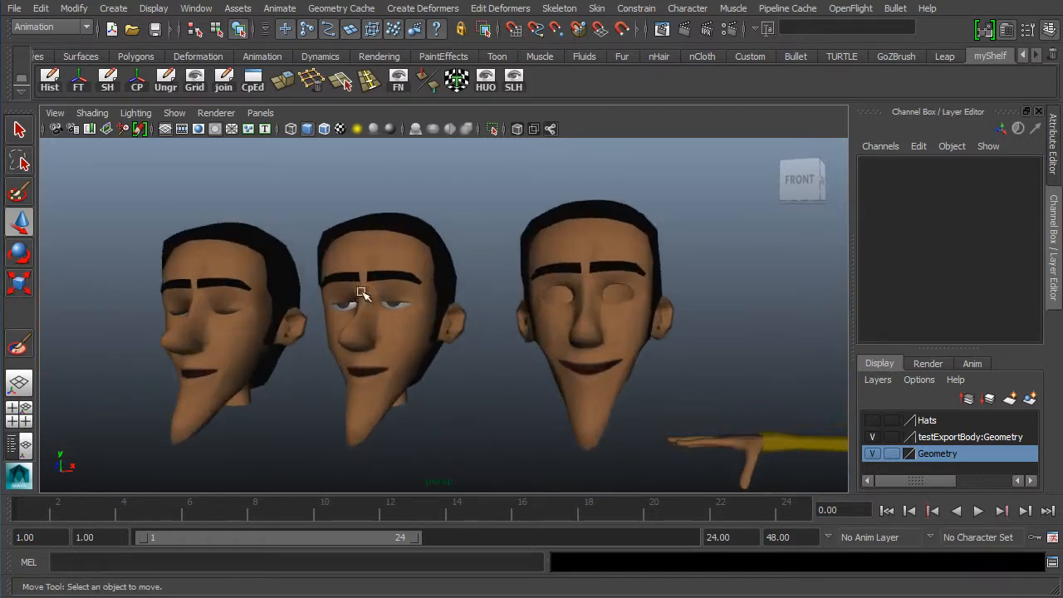
alt+middle_drag(363, 294, 472, 296)
alt+right_drag(372, 298, 470, 274)
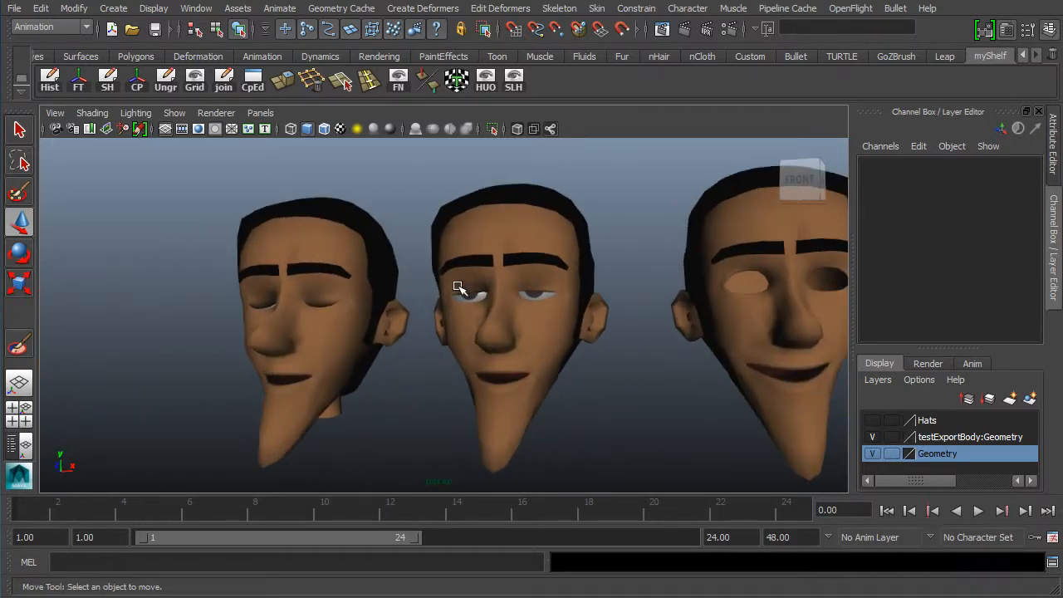
alt+drag(364, 385, 400, 374)
alt+middle_drag(398, 361, 433, 333)
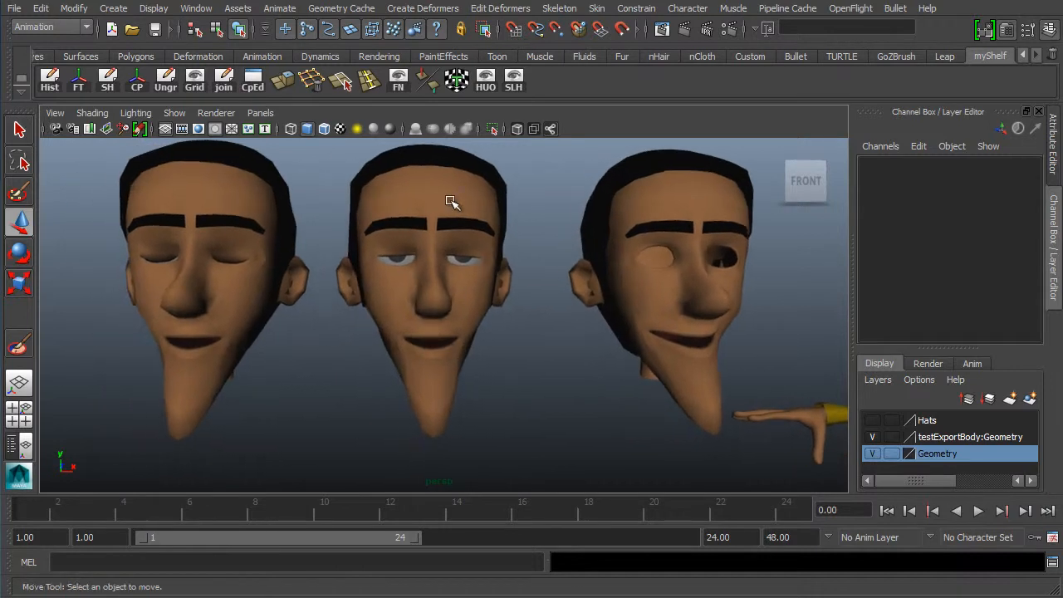
- Select the closed-eyes duplicate head, then add the character's main head to the selection last as the base
click(437, 211)
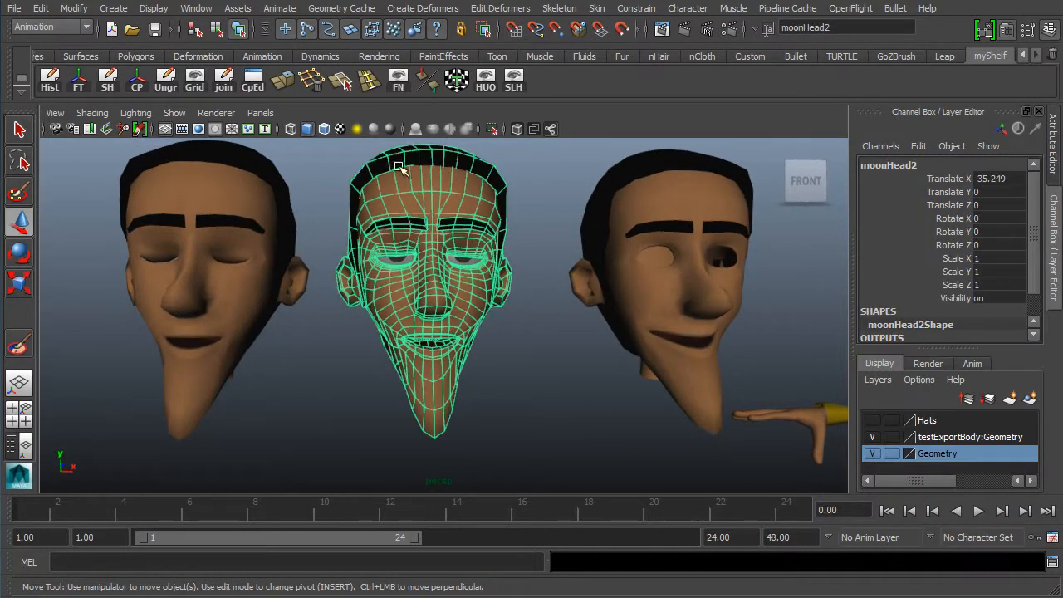
mouse_move(457, 290)
alt+mouse_down()
mouse_move(458, 301)
mouse_move(440, 281)
alt+mouse_up()
alt+drag(345, 199, 235, 252)
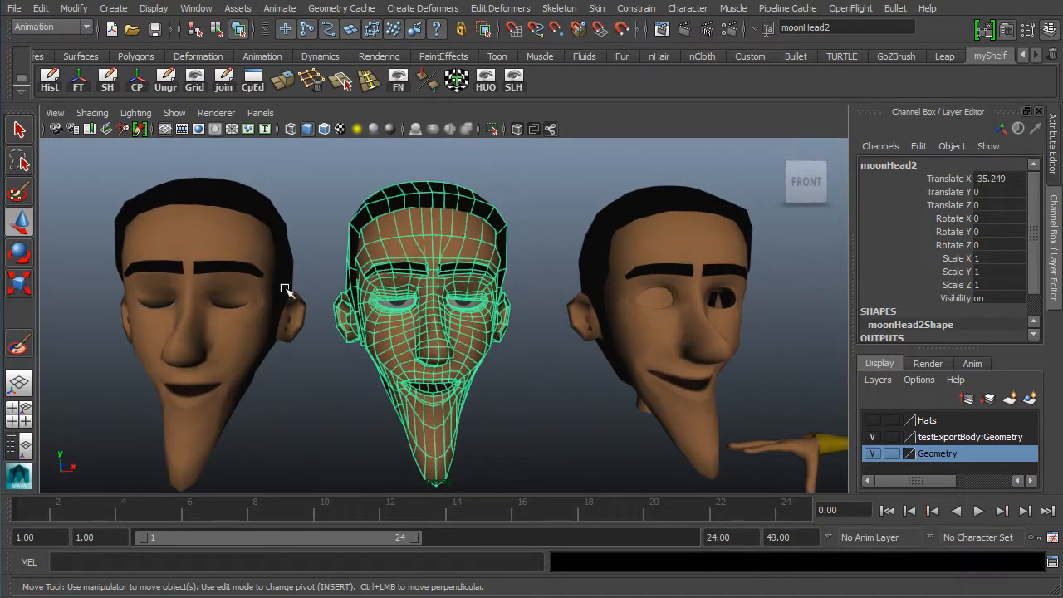
shift+click(253, 245)
alt+drag(428, 307, 232, 300)
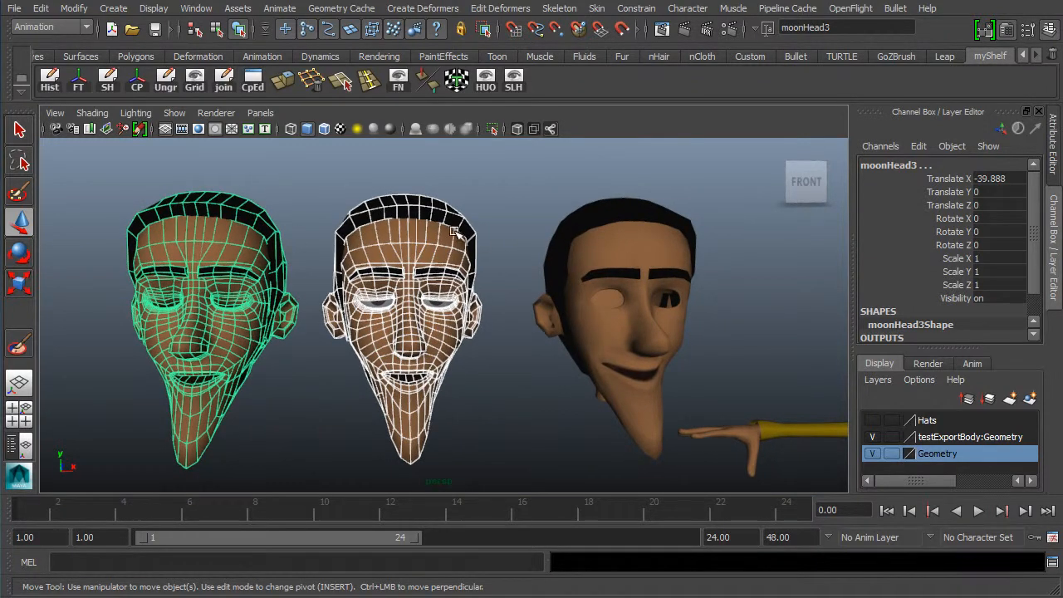
alt+middle_drag(591, 292, 310, 335)
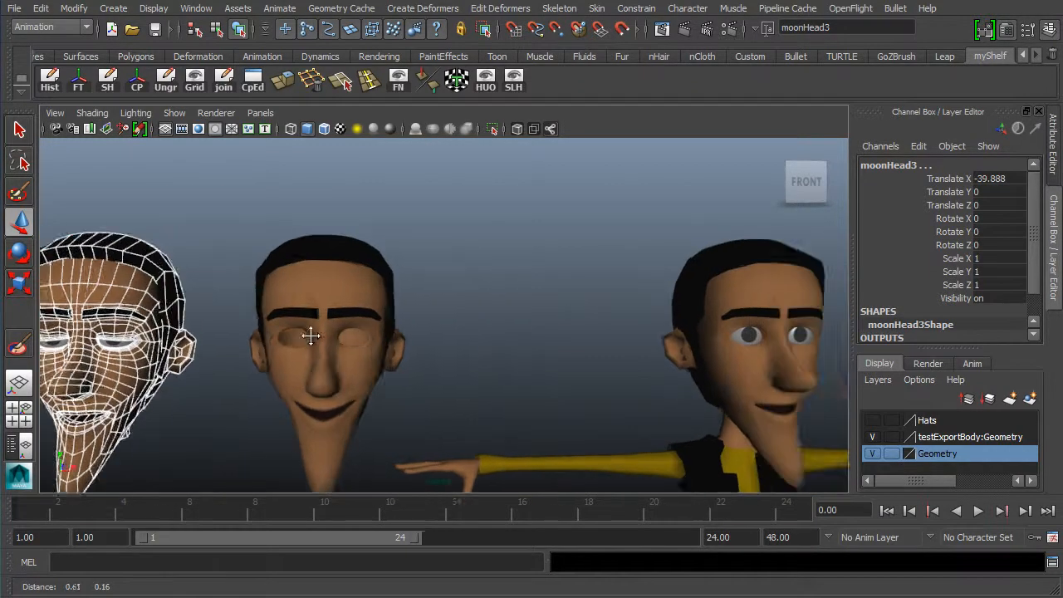
alt+drag(311, 335, 587, 326)
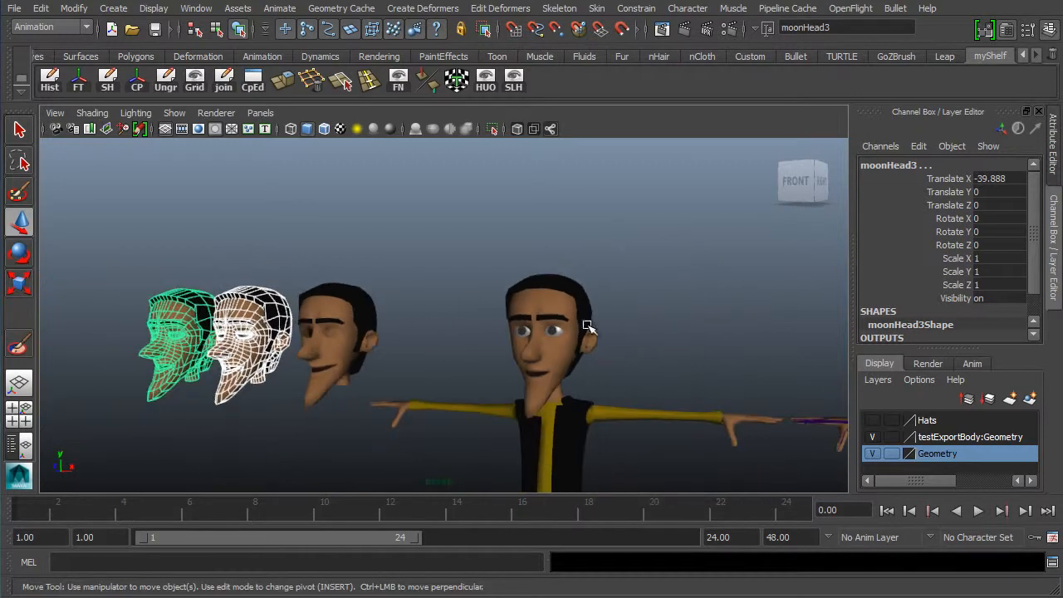
alt+right_drag(587, 325, 498, 316)
alt+middle_drag(657, 294, 465, 305)
alt+right_drag(565, 315, 789, 349)
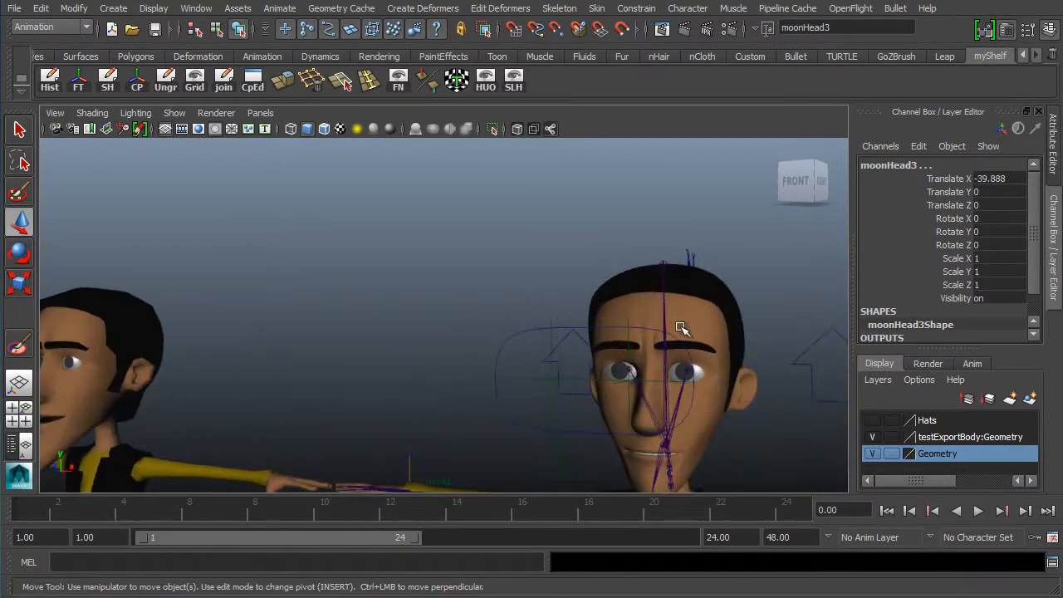
click(739, 344)
alt+drag(750, 316, 371, 302)
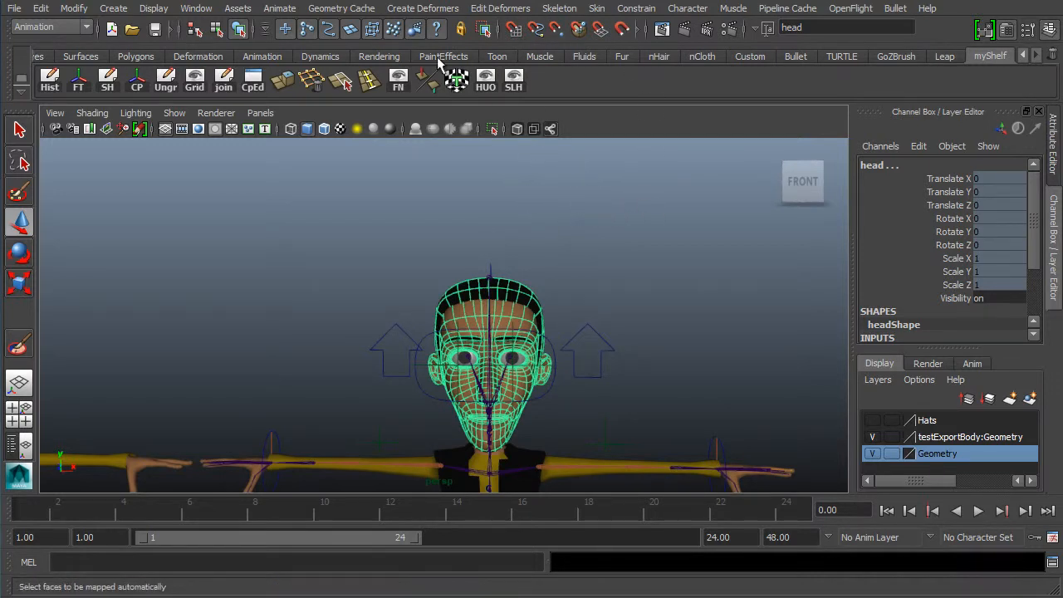
- Create a Blend Shape deformer on the character's head from the options dialog, keeping Envelope 0.5 and Local origin
click(422, 8)
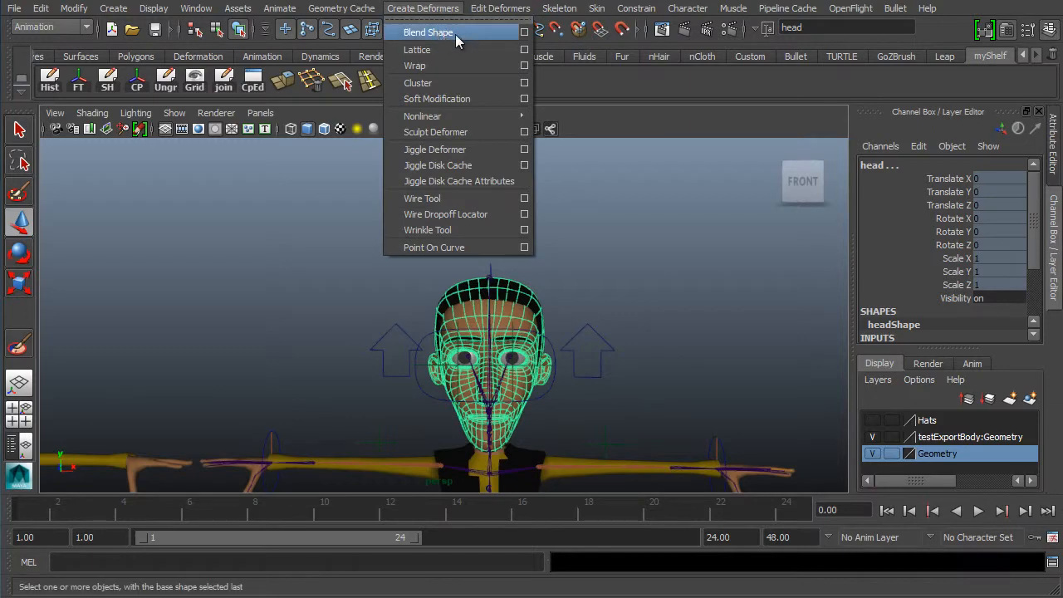
click(524, 33)
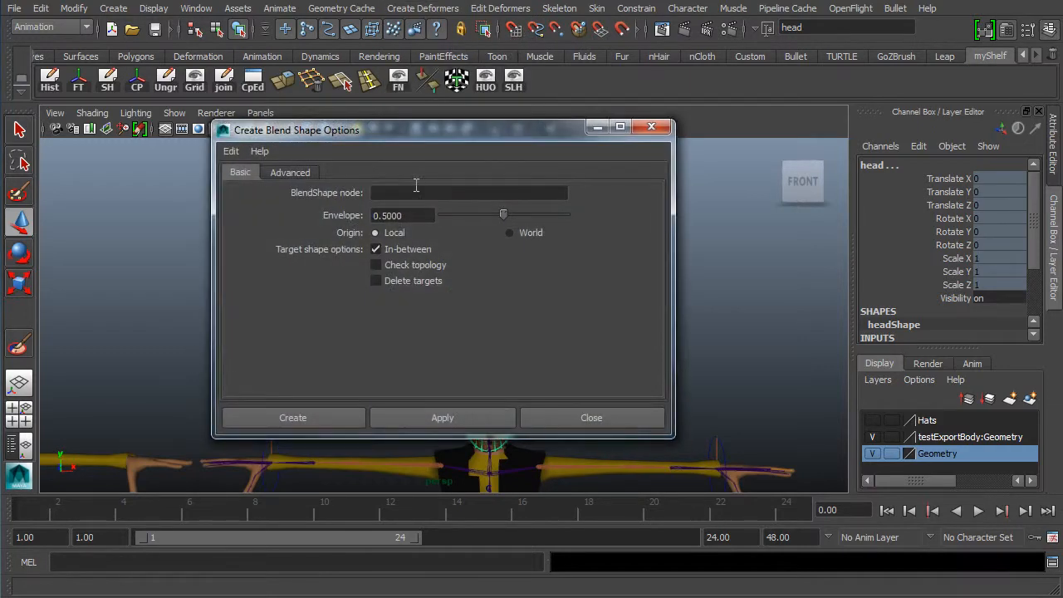
click(408, 216)
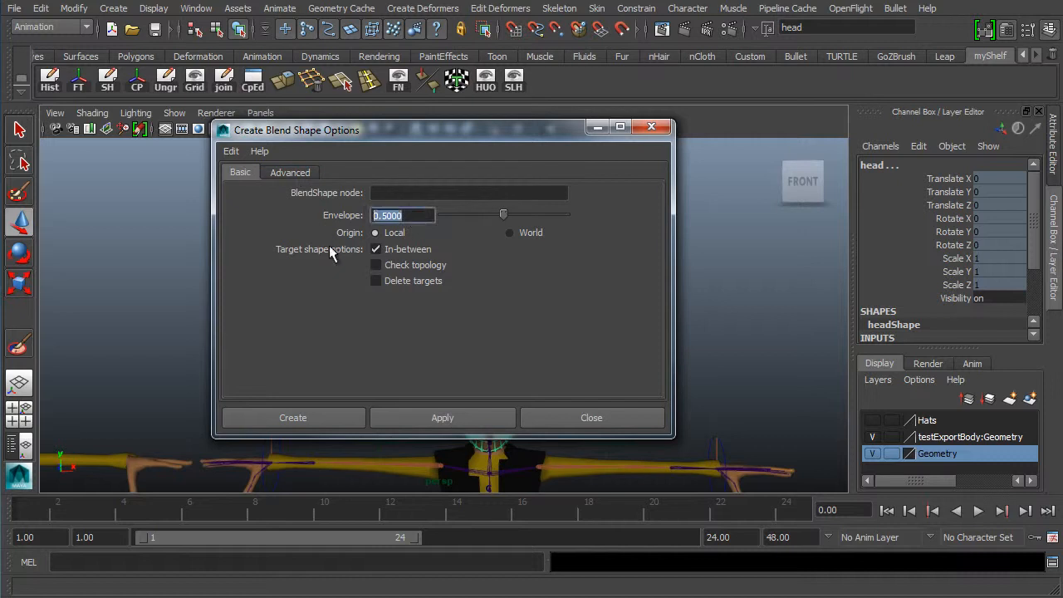
click(431, 243)
click(434, 242)
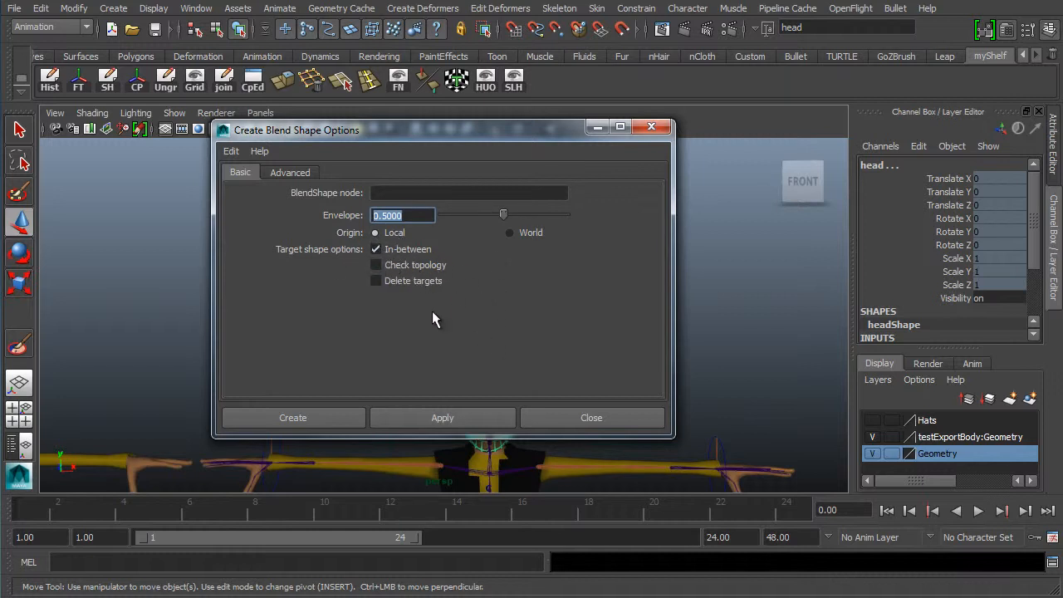
click(286, 174)
click(245, 173)
click(292, 417)
- Select the character's head and slide the blendShape2 moonHead3 weight to 1 to close the eyes
key(f)
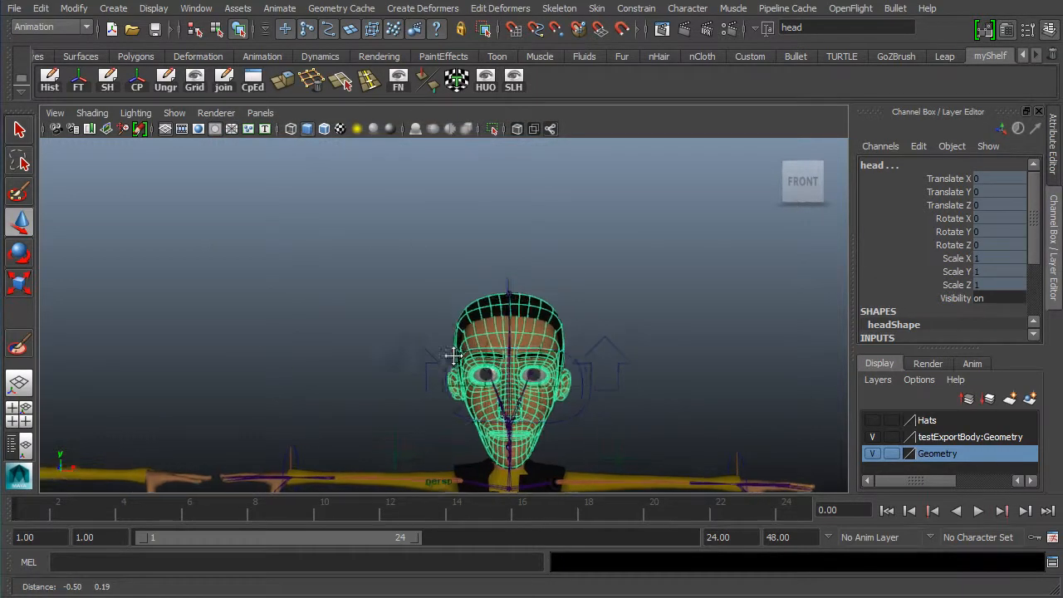
alt+middle_drag(308, 324, 322, 278)
click(484, 258)
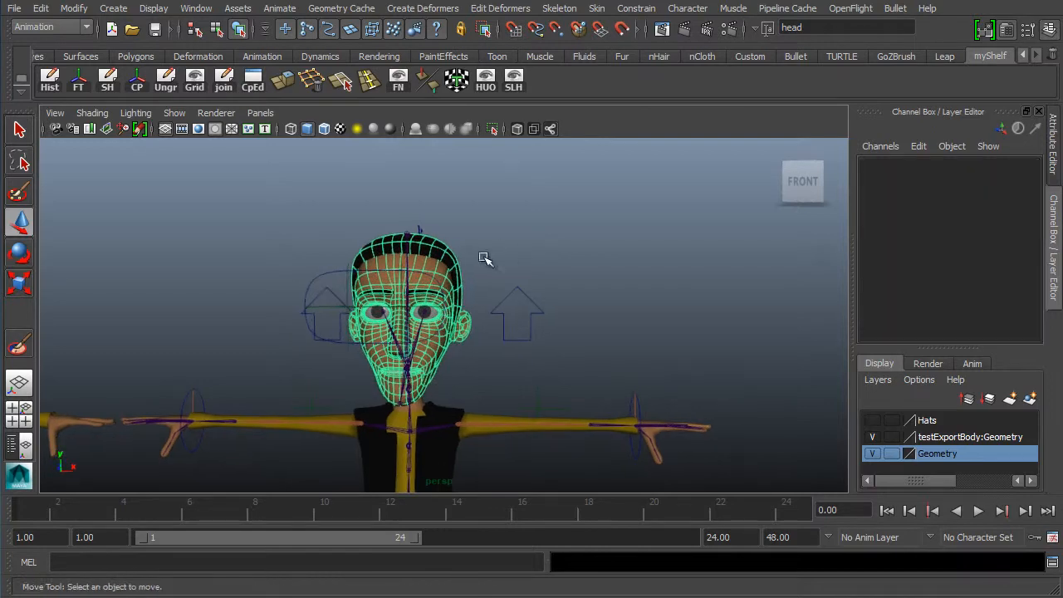
click(430, 289)
alt+middle_drag(306, 325, 392, 322)
scroll(274, 292, up, 3)
click(484, 213)
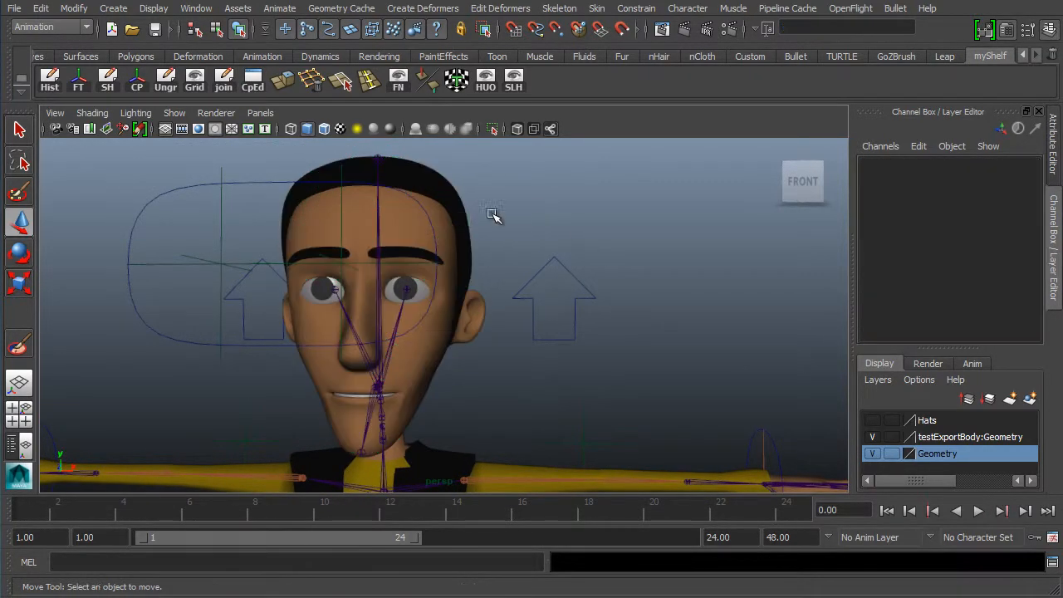
click(480, 297)
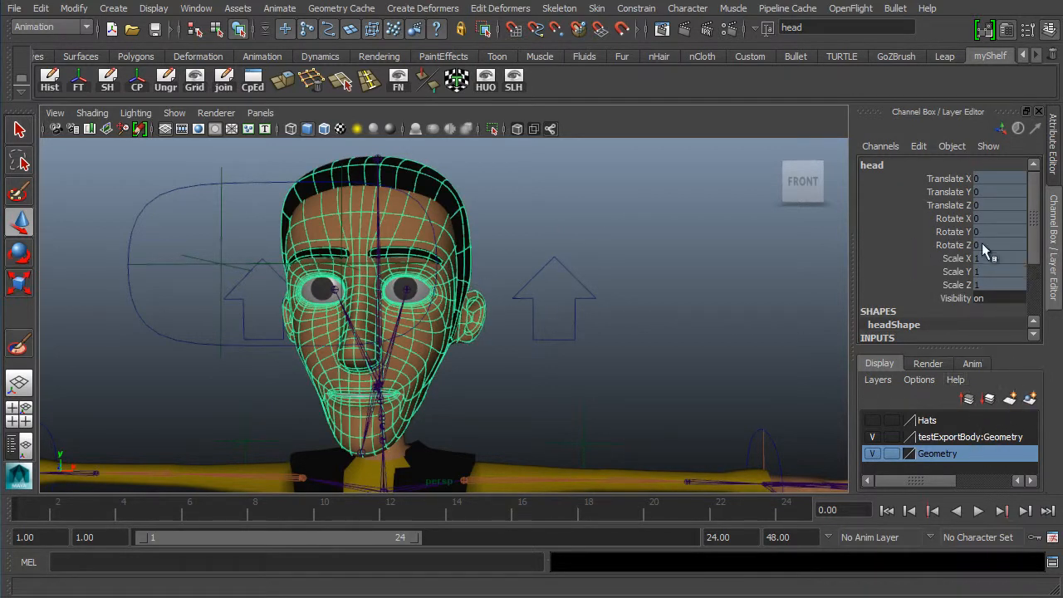
drag(1037, 251, 1032, 297)
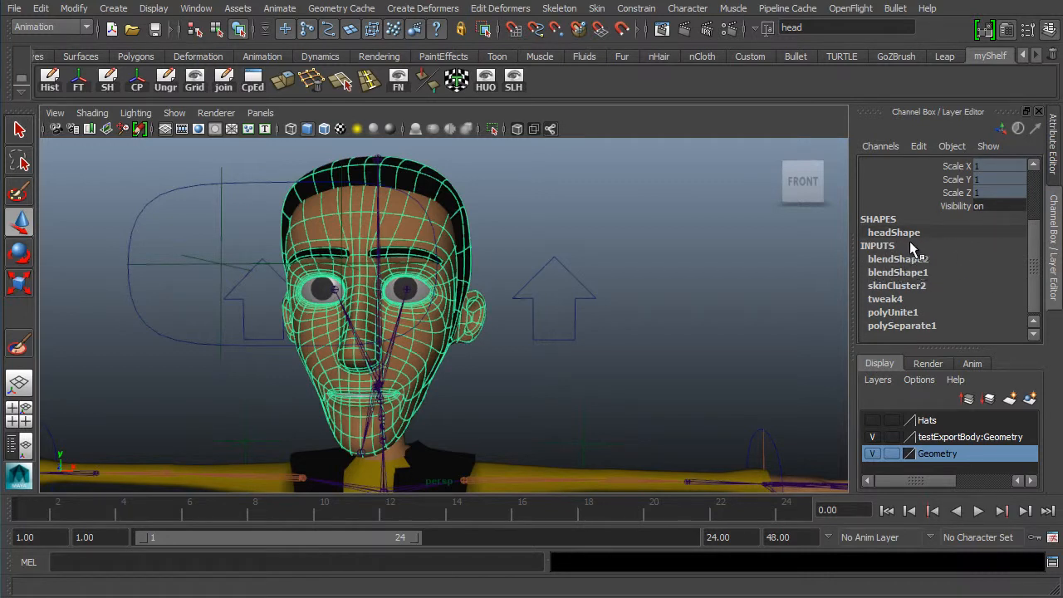
click(900, 256)
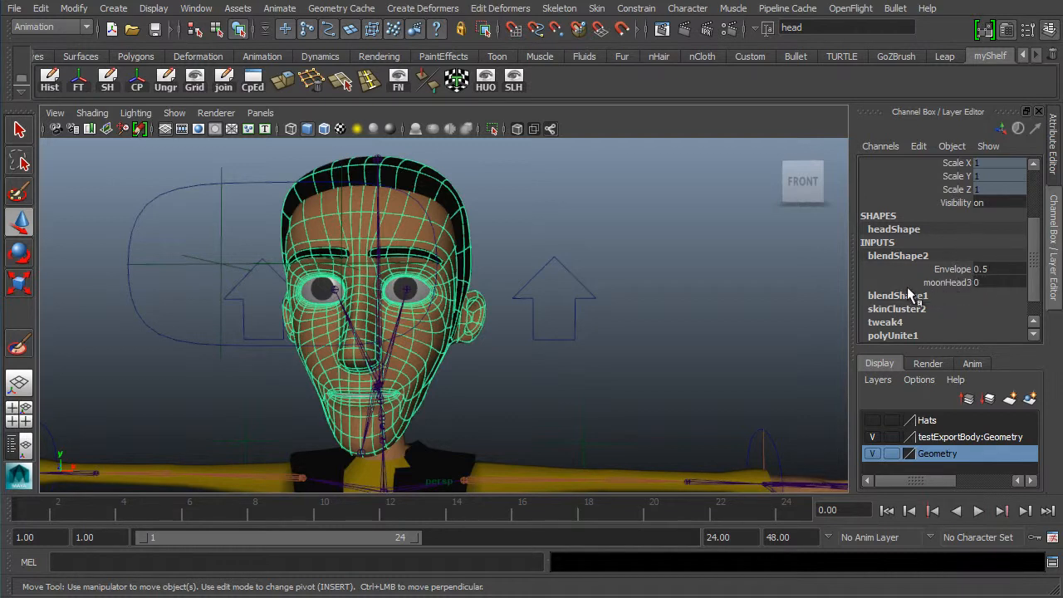
click(945, 283)
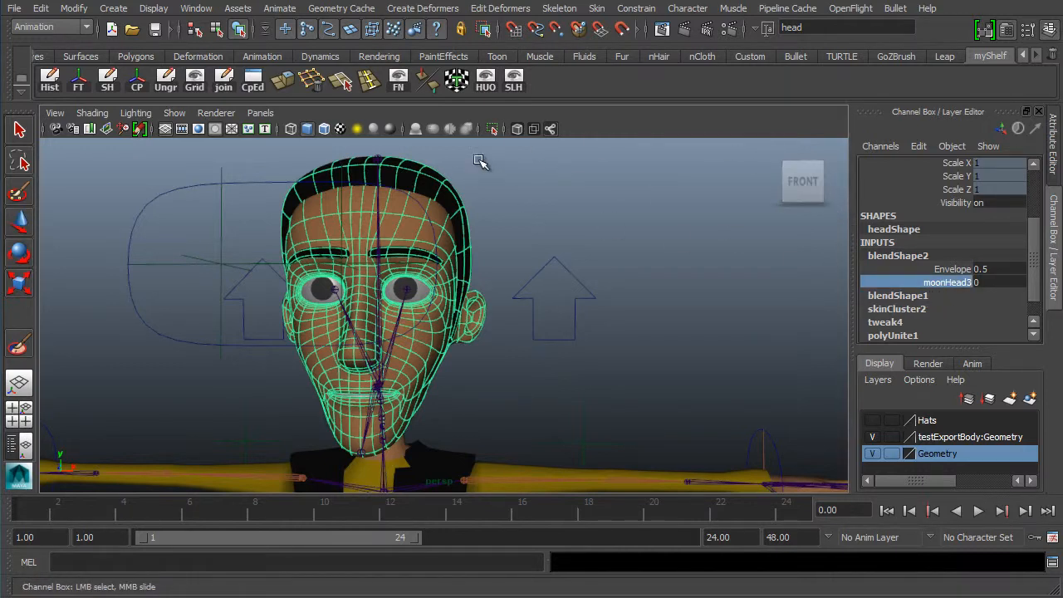
middle_drag(569, 220, 628, 254)
- Set the blendShape2 Envelope to 1
click(997, 270)
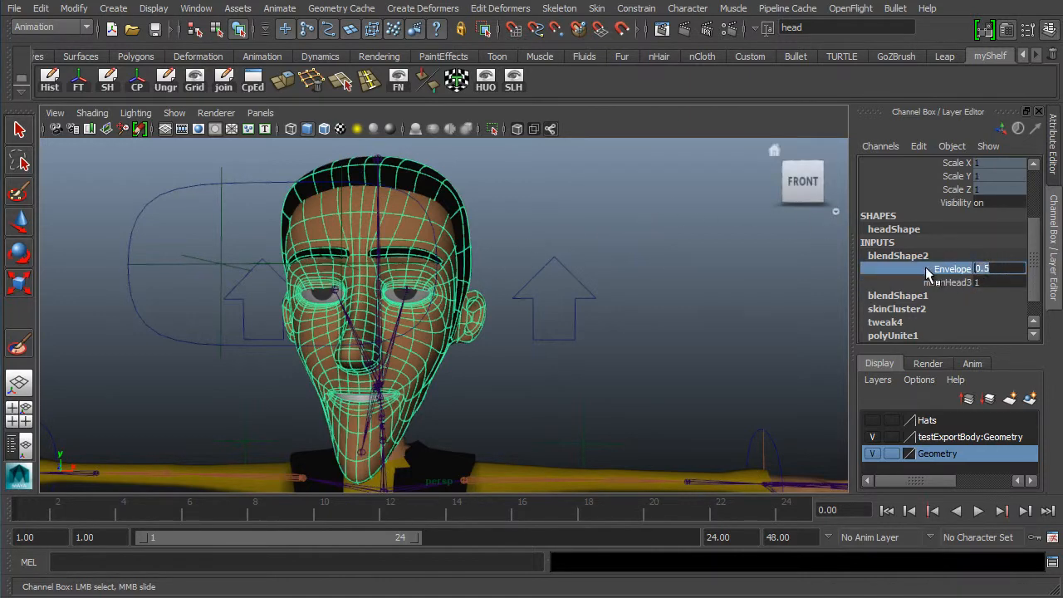
text(1)
key(Return)
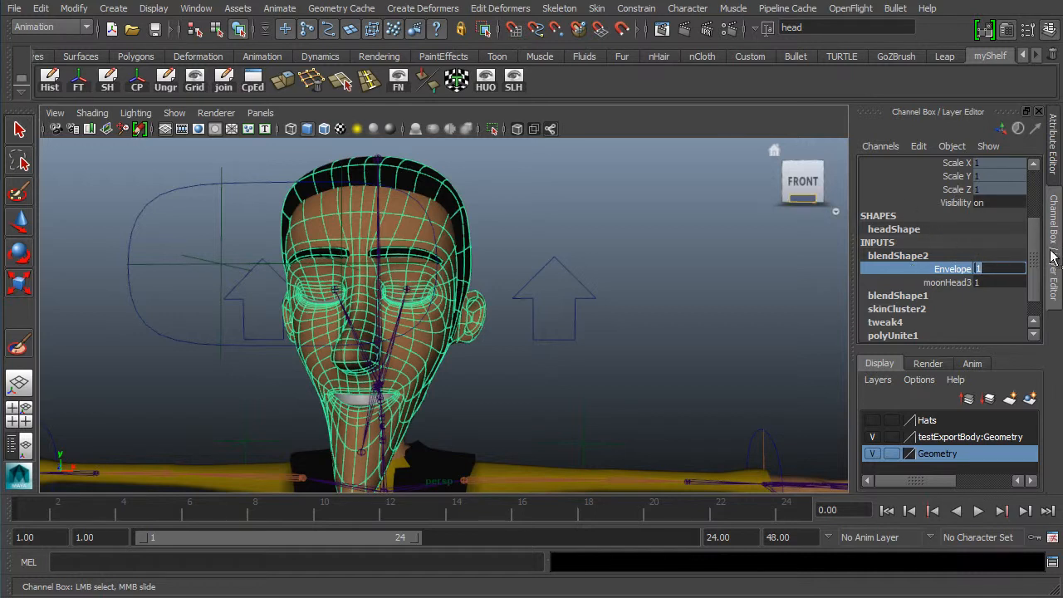
- Slide the moonHead3 weight down to 0 and back to 1 to test the closed-eye blend
click(946, 282)
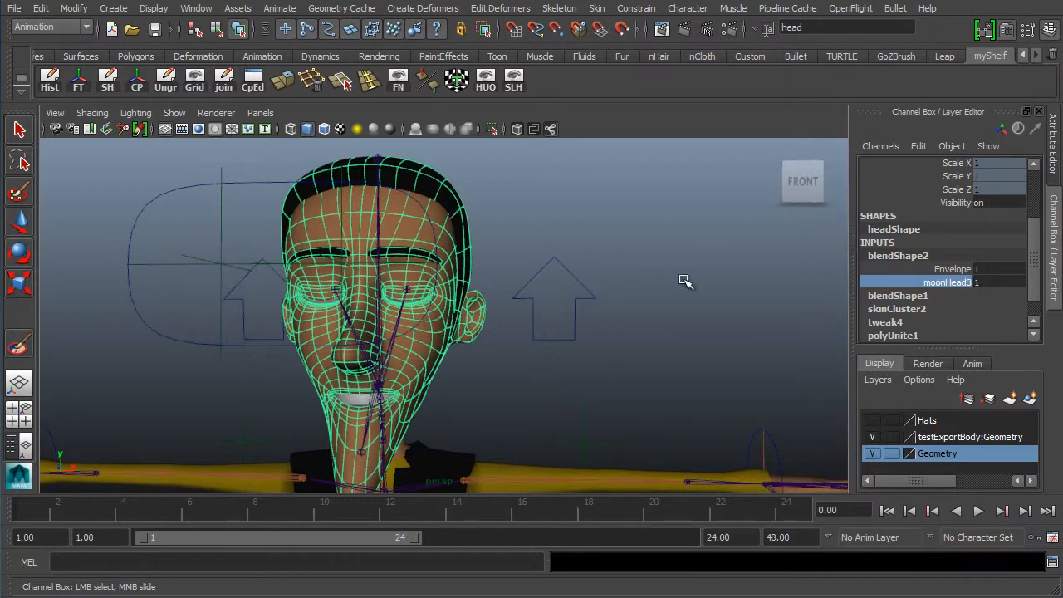
middle_drag(676, 257, 567, 269)
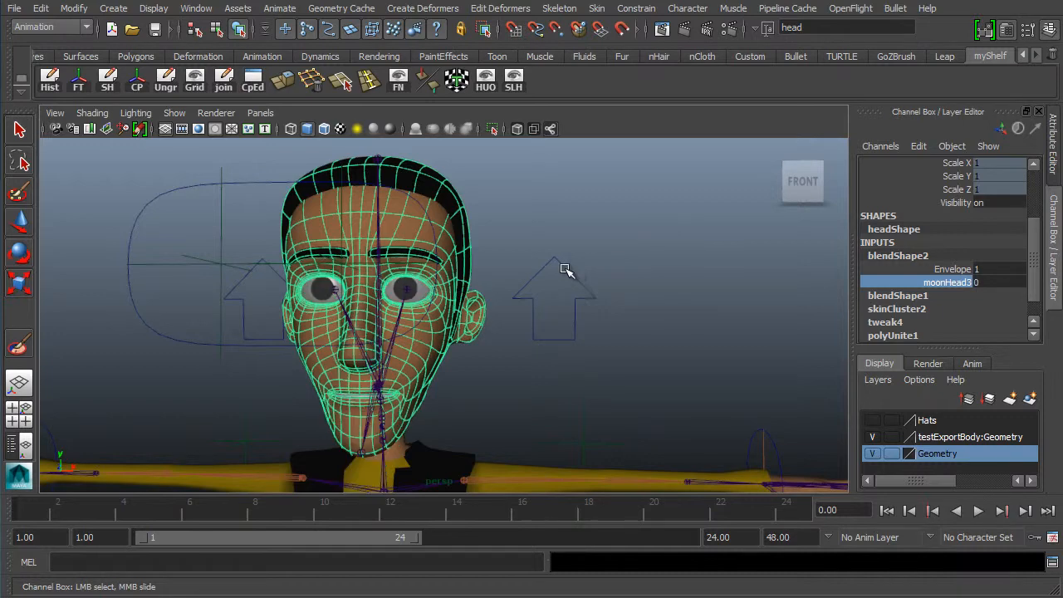
middle_drag(614, 274, 729, 269)
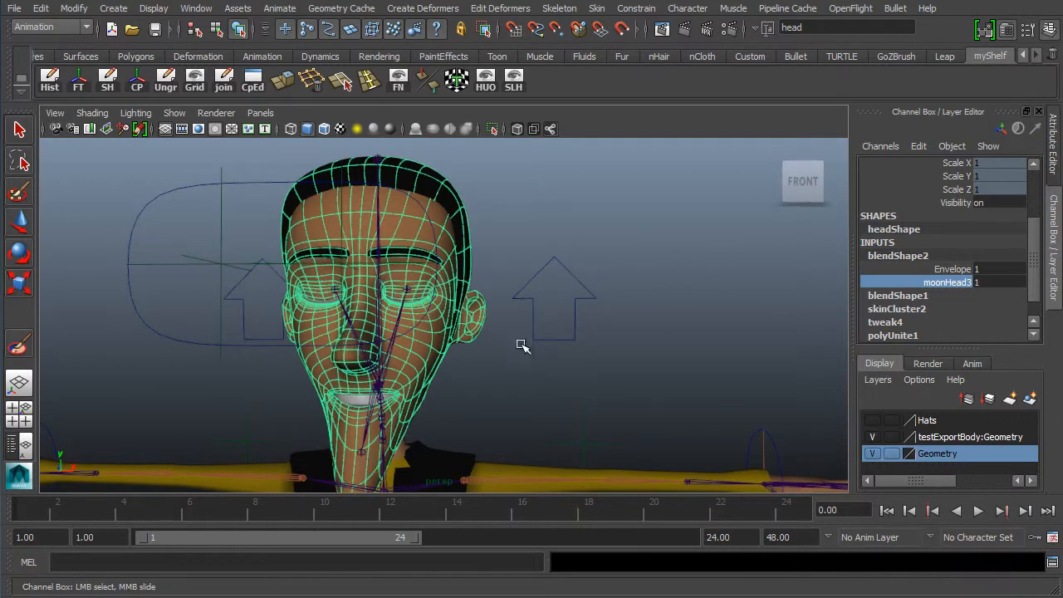
- Orbit around the scene to view the duplicated heads and character from the side
alt+drag(521, 345, 503, 371)
alt+right_drag(503, 370, 280, 353)
alt+middle_drag(280, 354, 528, 339)
alt+right_drag(529, 339, 240, 355)
alt+middle_drag(241, 355, 425, 340)
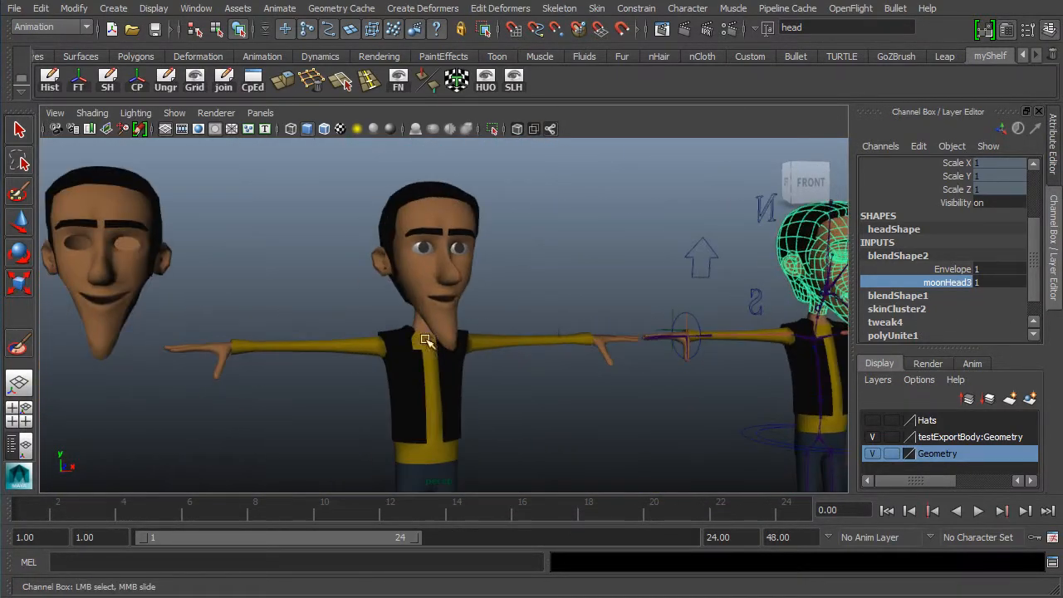
alt+middle_drag(154, 348, 556, 345)
alt+drag(580, 347, 399, 342)
alt+right_drag(562, 327, 426, 334)
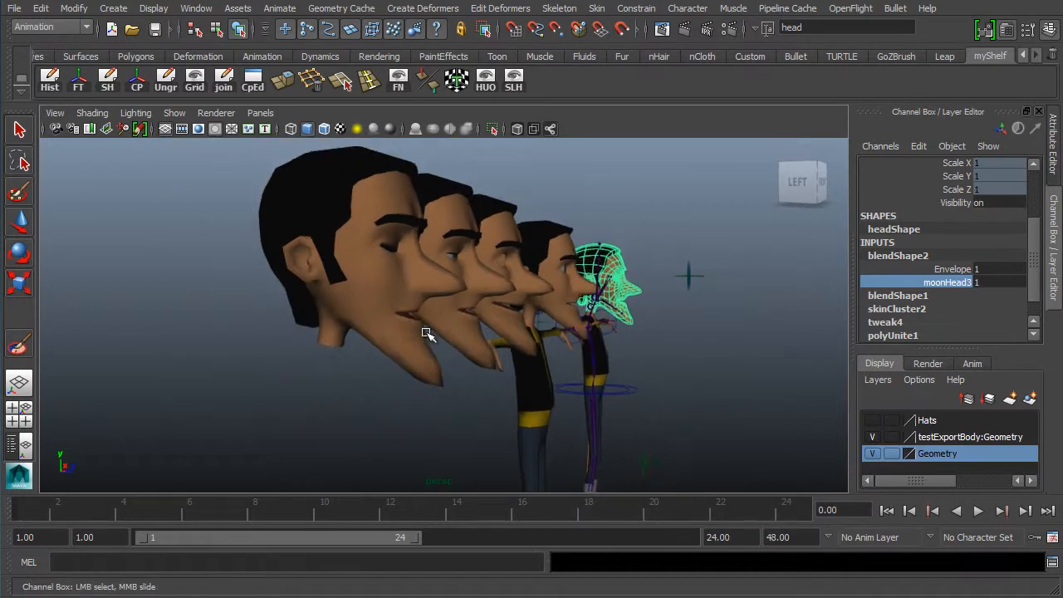
alt+drag(426, 333, 349, 344)
right_drag(300, 303, 253, 304)
- Select a mouth-corner vertex on the duplicated heads with the Move tool
click(316, 309)
key(w)
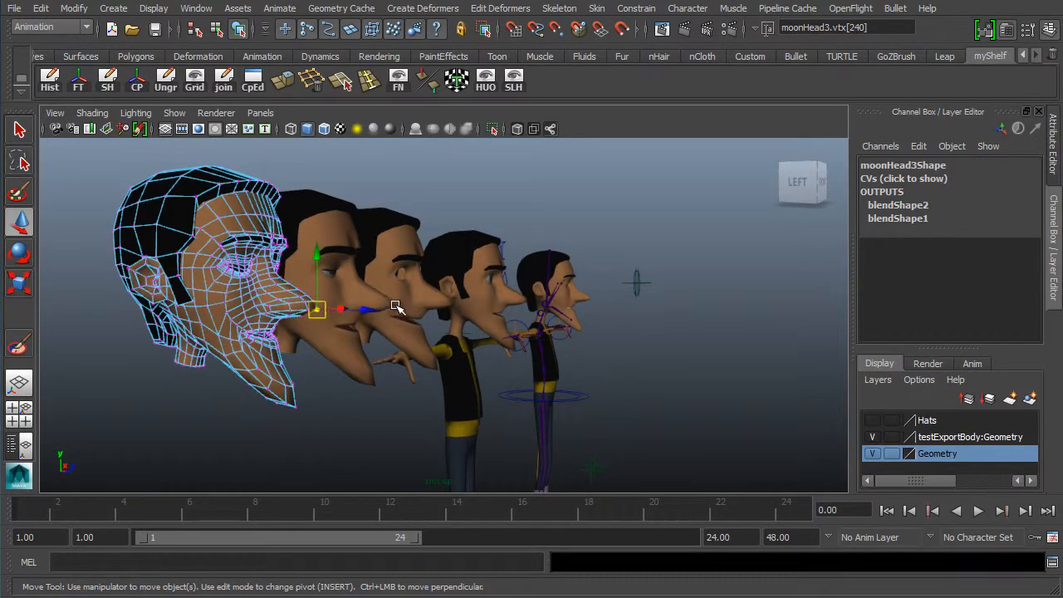
click(327, 335)
alt+drag(327, 335, 238, 325)
right_drag(226, 316, 158, 314)
click(157, 305)
alt+drag(232, 327, 284, 342)
alt+middle_drag(192, 330, 273, 304)
scroll(274, 312, up, 2)
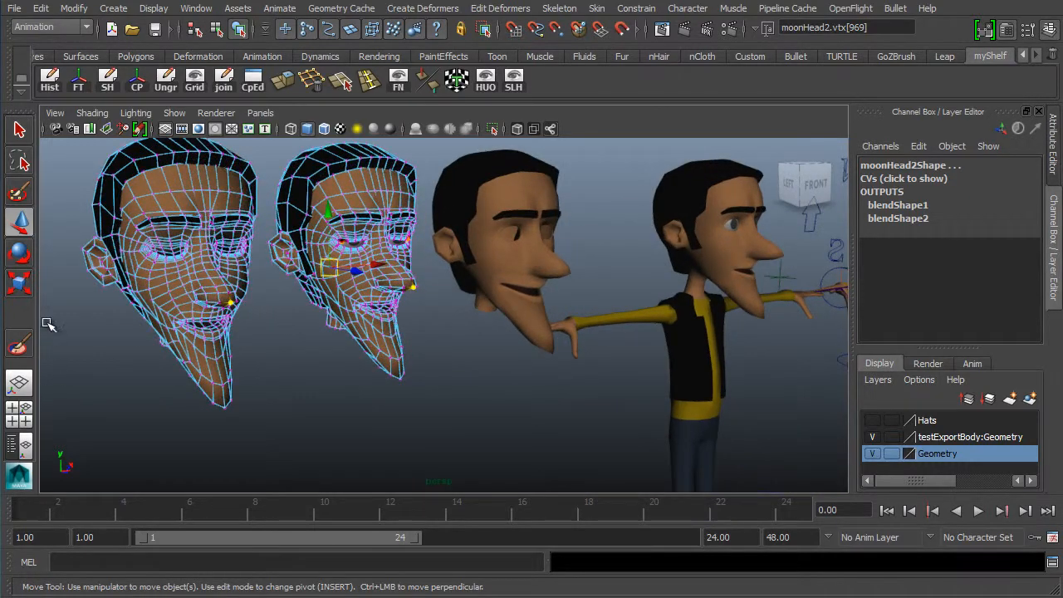
- Set the Move tool's soft selection falloff radius to 1.00
double_click(19, 222)
click(182, 264)
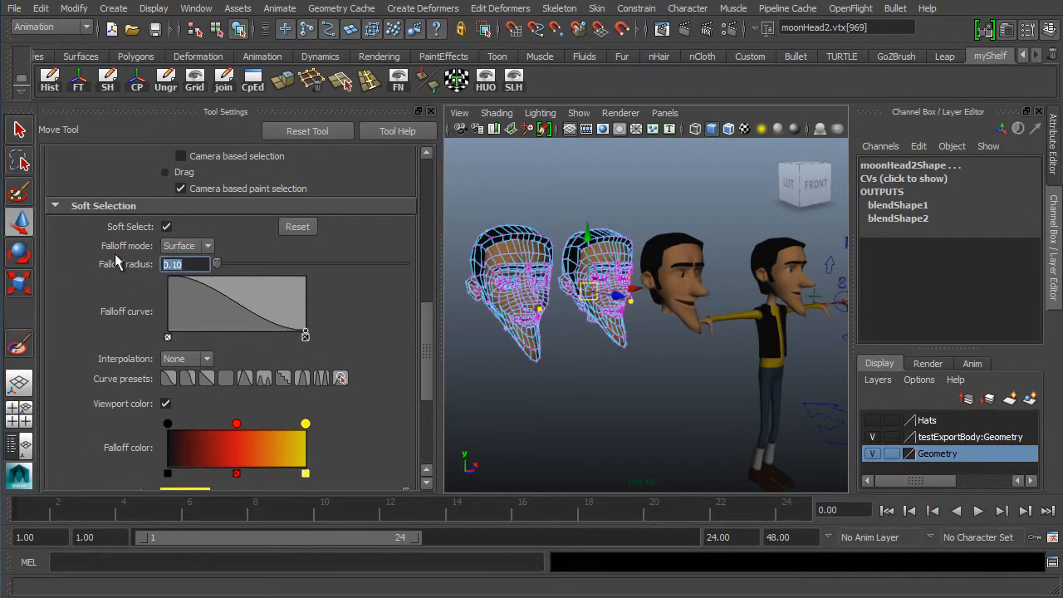
text(1)
key(Return)
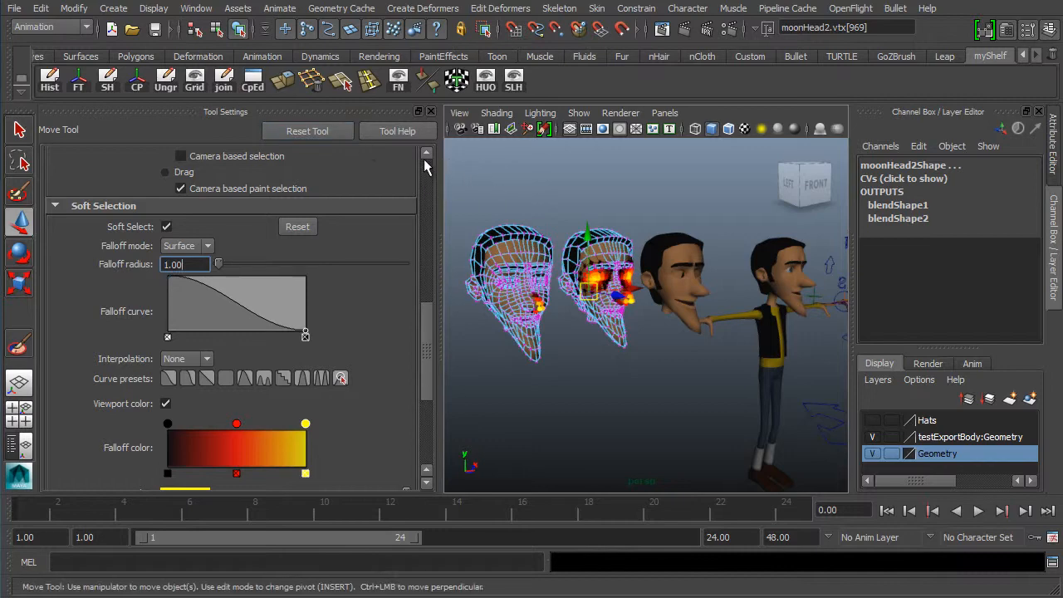
click(432, 111)
- Select a mouth-corner vertex on moonHead2 and set the Move tool's soft selection falloff radius to 2.00
alt+middle_drag(520, 349, 578, 333)
click(411, 333)
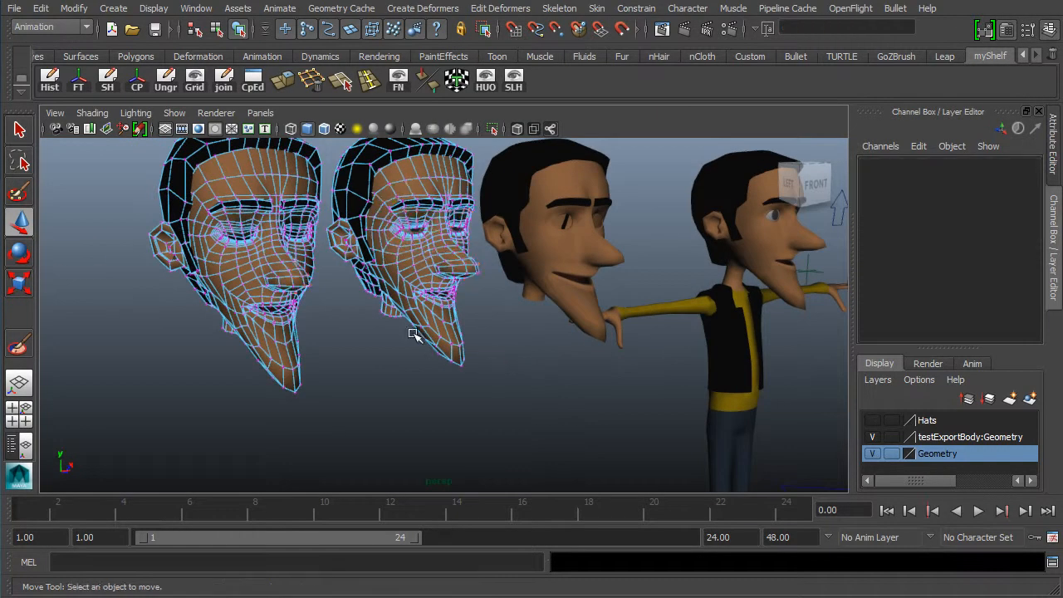
click(304, 284)
click(473, 277)
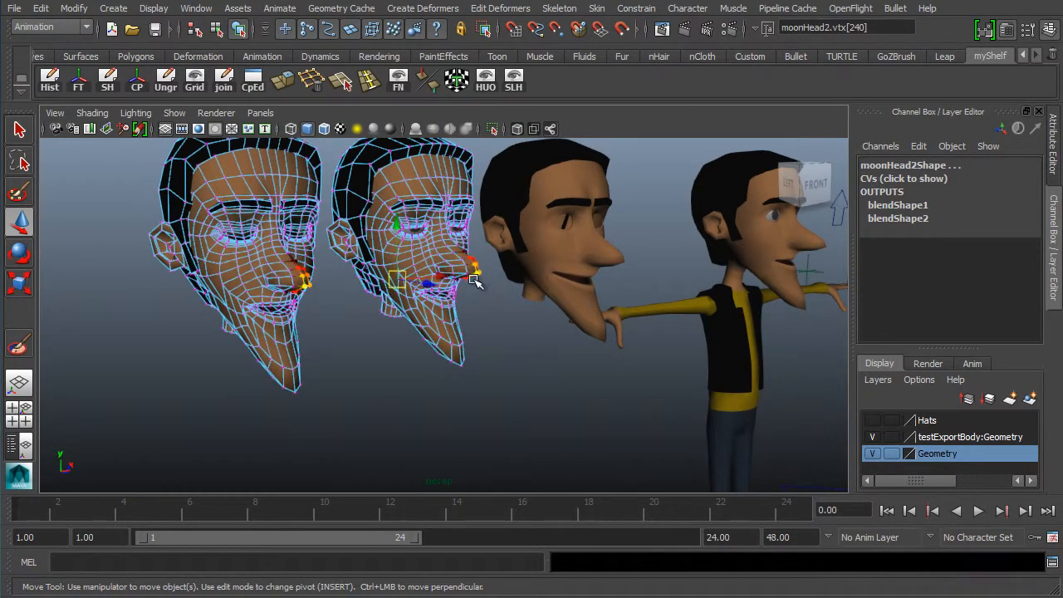
alt+drag(387, 301, 534, 294)
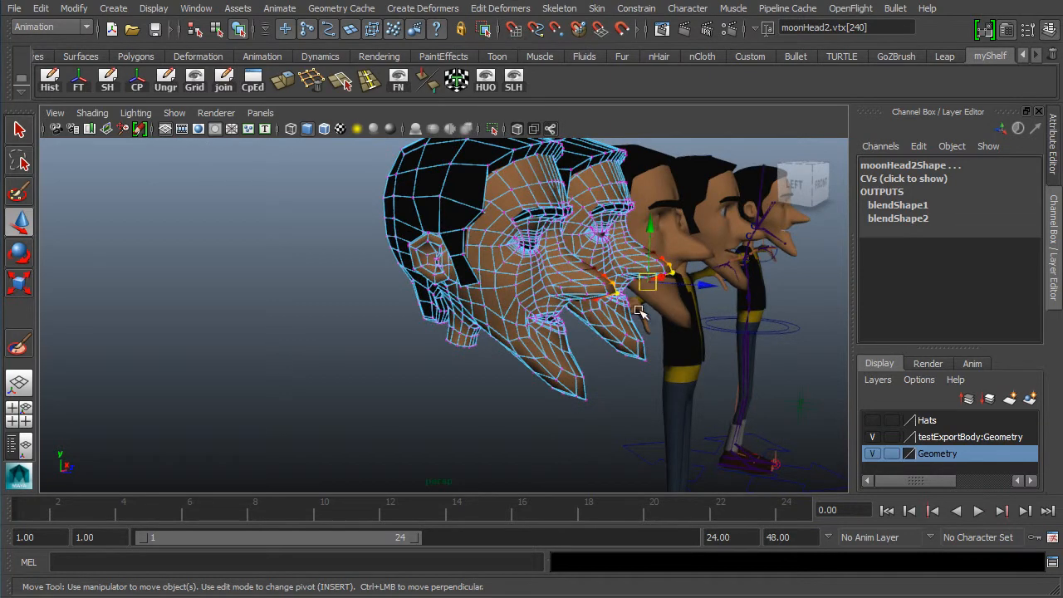
alt+drag(525, 346, 450, 345)
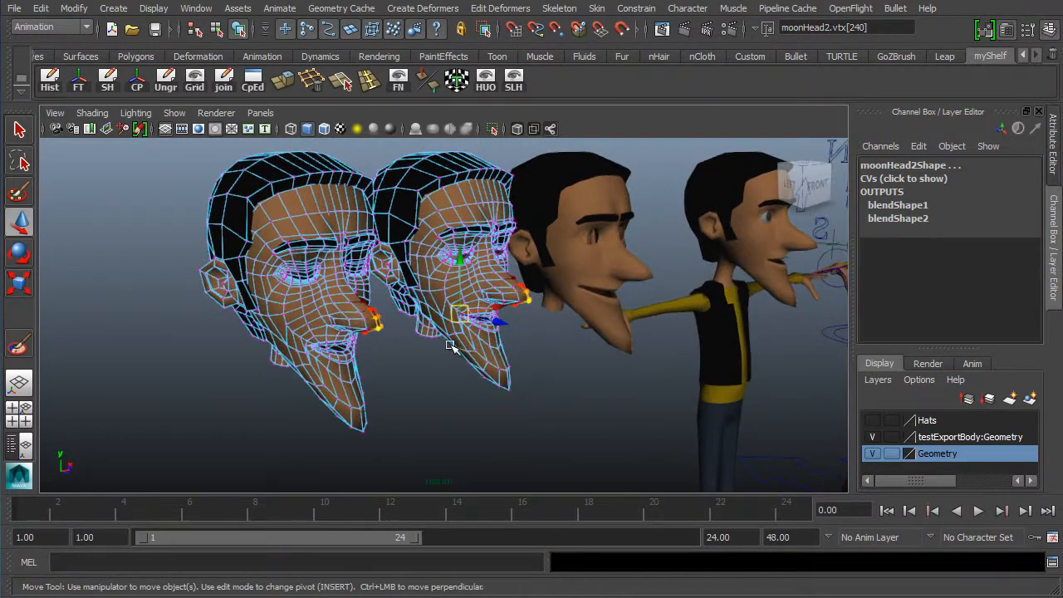
double_click(20, 221)
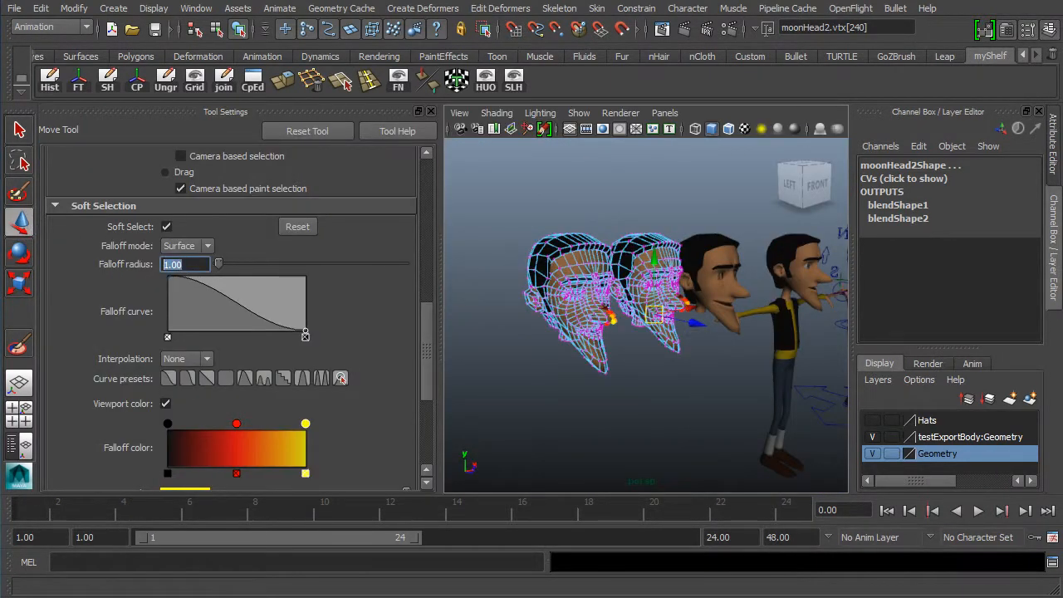
text(2)
key(Return)
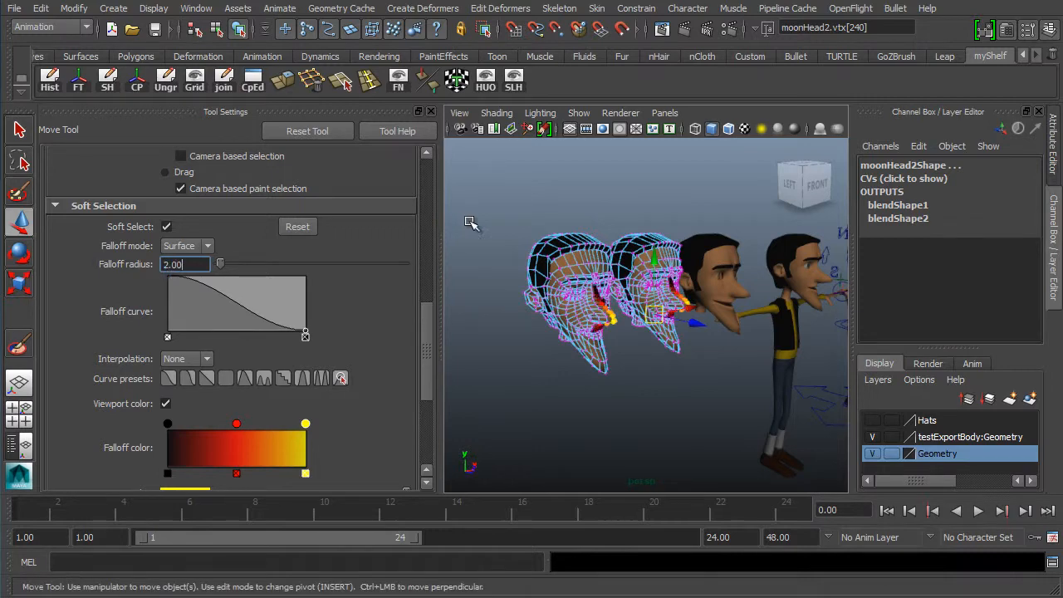
- Toggle the Move tool's Reflection option in its soft selection settings
alt+drag(663, 348, 565, 336)
scroll(605, 329, up, 5)
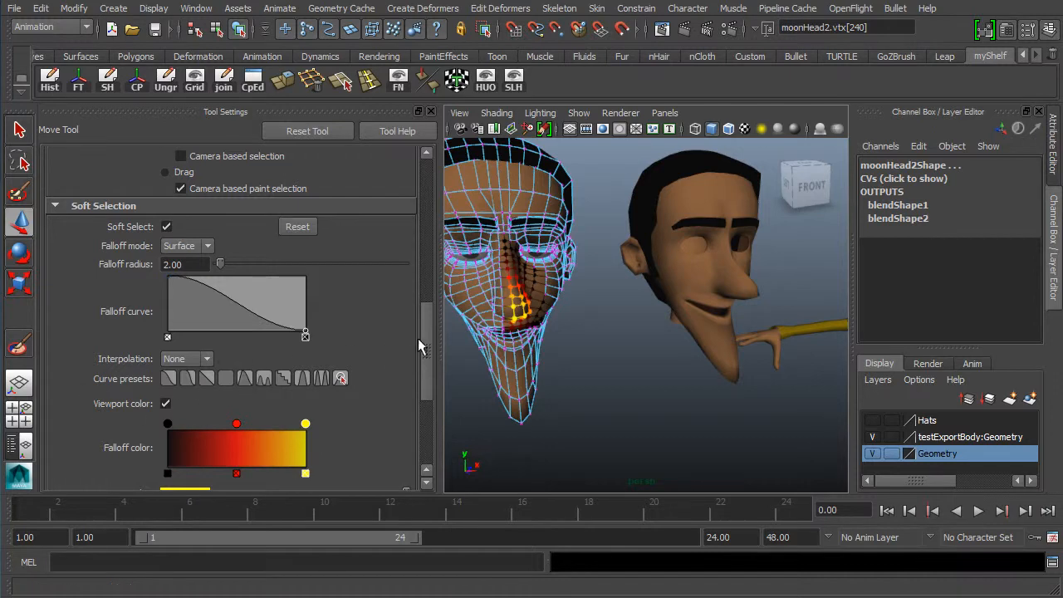
scroll(420, 387, down, 5)
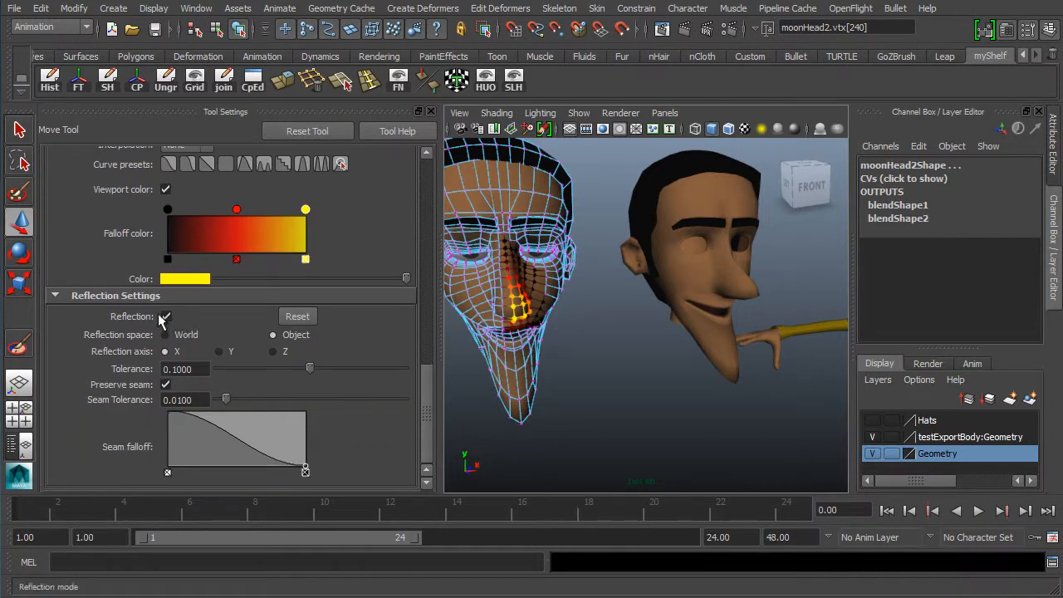
click(166, 316)
click(431, 111)
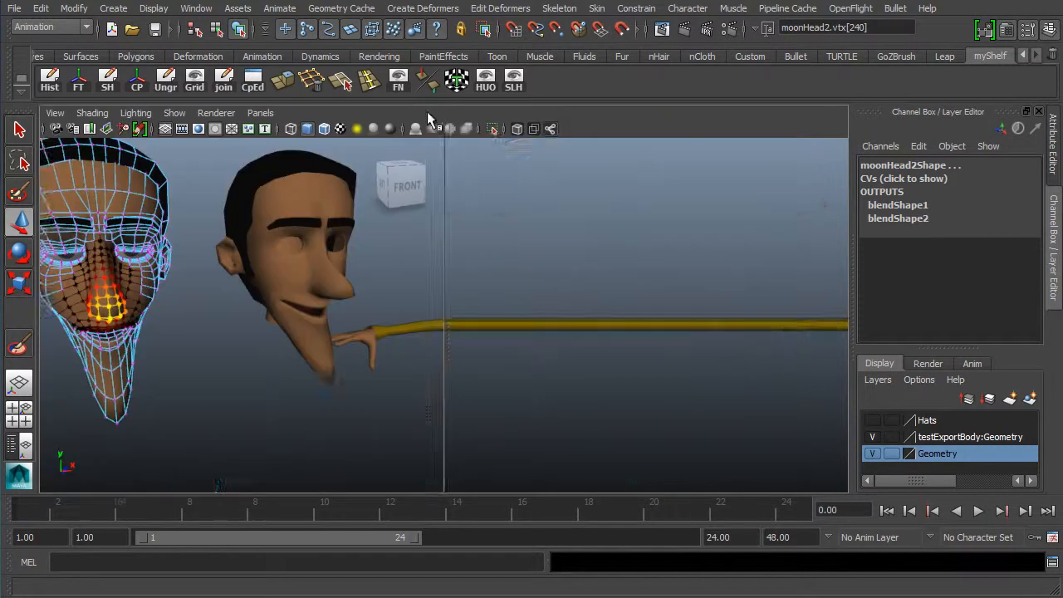
- Select a chin vertex on moonHead3 and pull it with soft selection to reshape the lower face
alt+drag(290, 320, 473, 338)
drag(650, 342, 329, 289)
click(323, 287)
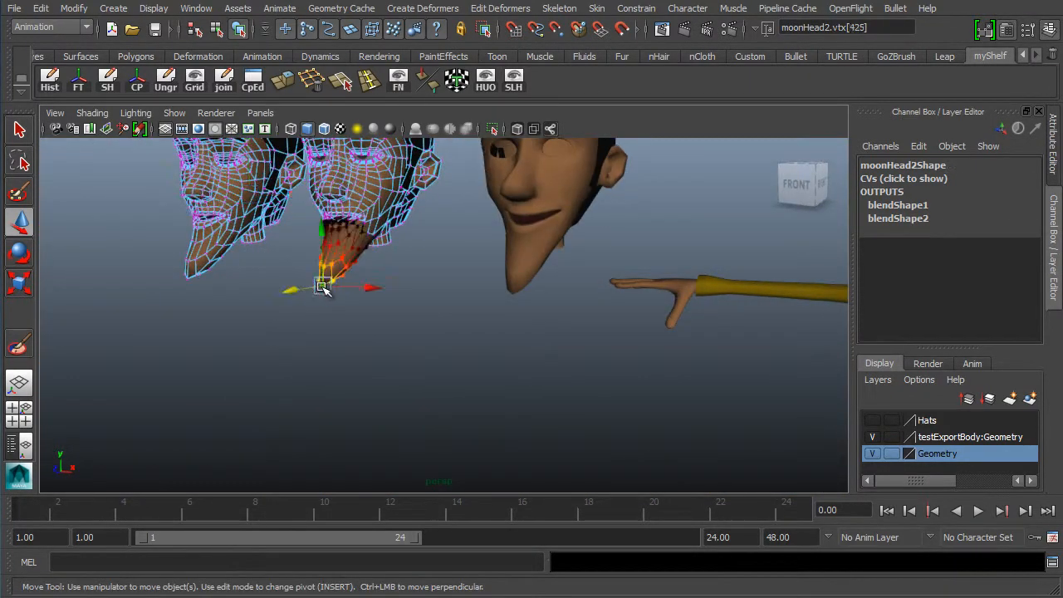
shift+click(189, 279)
alt+drag(204, 287, 415, 293)
alt+middle_drag(415, 292, 428, 278)
alt+drag(428, 278, 531, 307)
drag(620, 287, 598, 288)
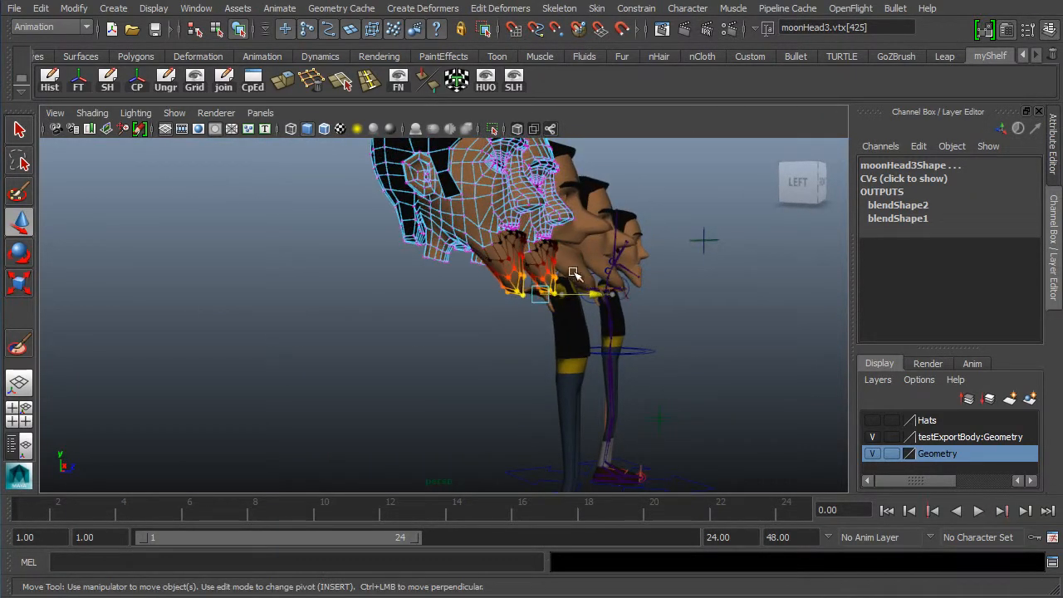
drag(543, 243, 544, 213)
drag(596, 266, 588, 263)
drag(533, 220, 533, 217)
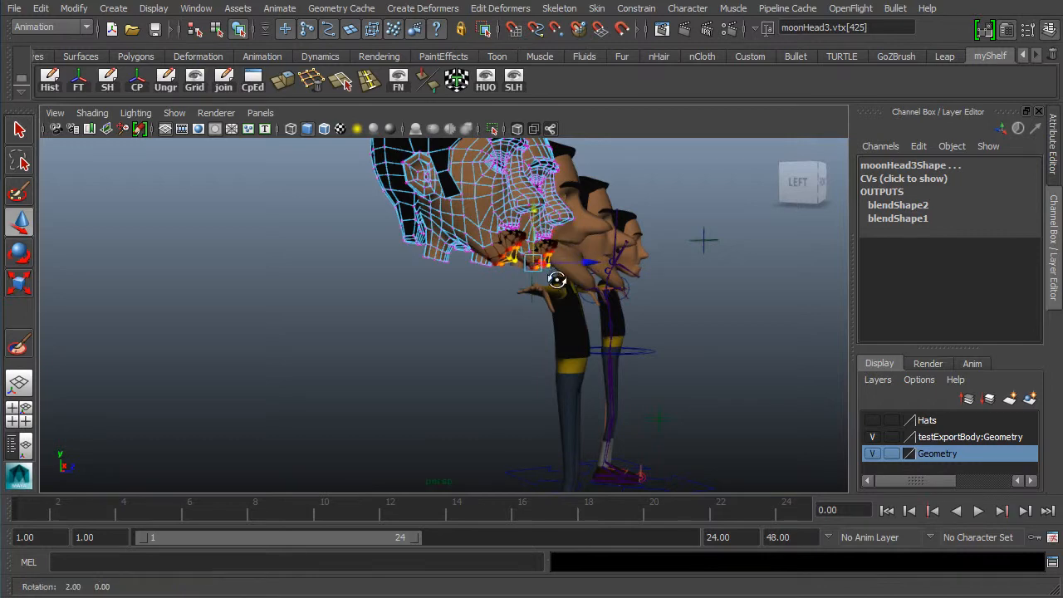
alt+drag(556, 280, 350, 280)
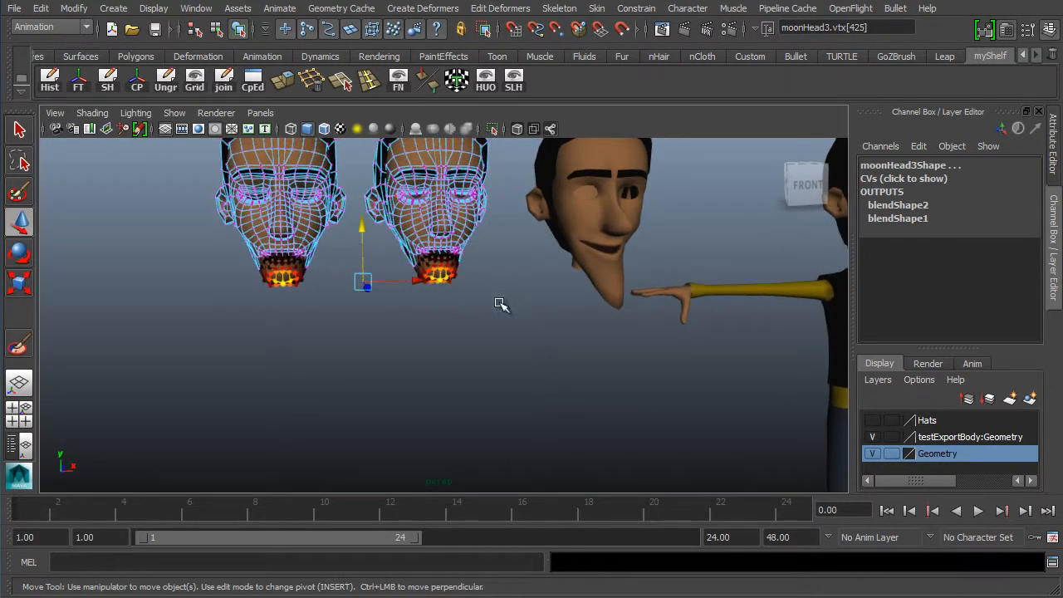
- Nudge the selected chin vertices upward and undo that move
scroll(500, 305, up, 5)
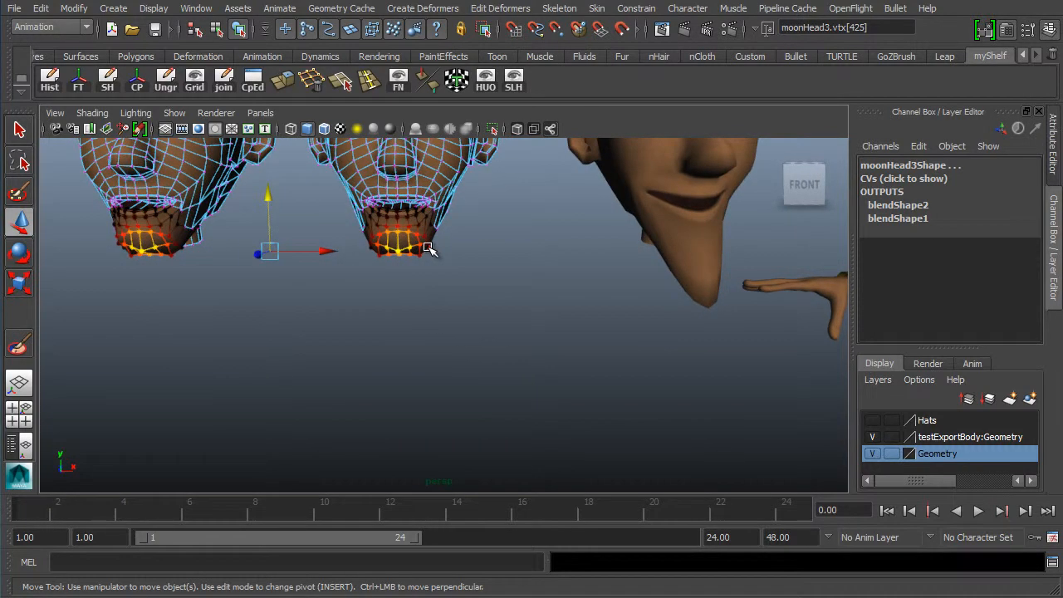
click(428, 248)
shift+click(369, 248)
drag(400, 195, 400, 187)
alt+drag(462, 260, 346, 260)
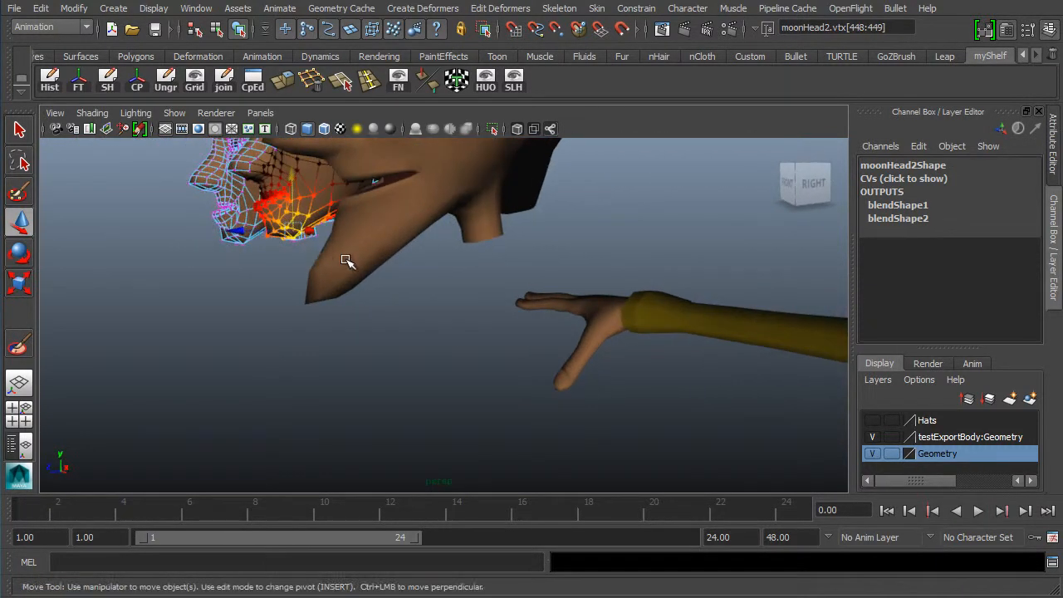
key(ctrl+z)
alt+right_drag(529, 268, 294, 299)
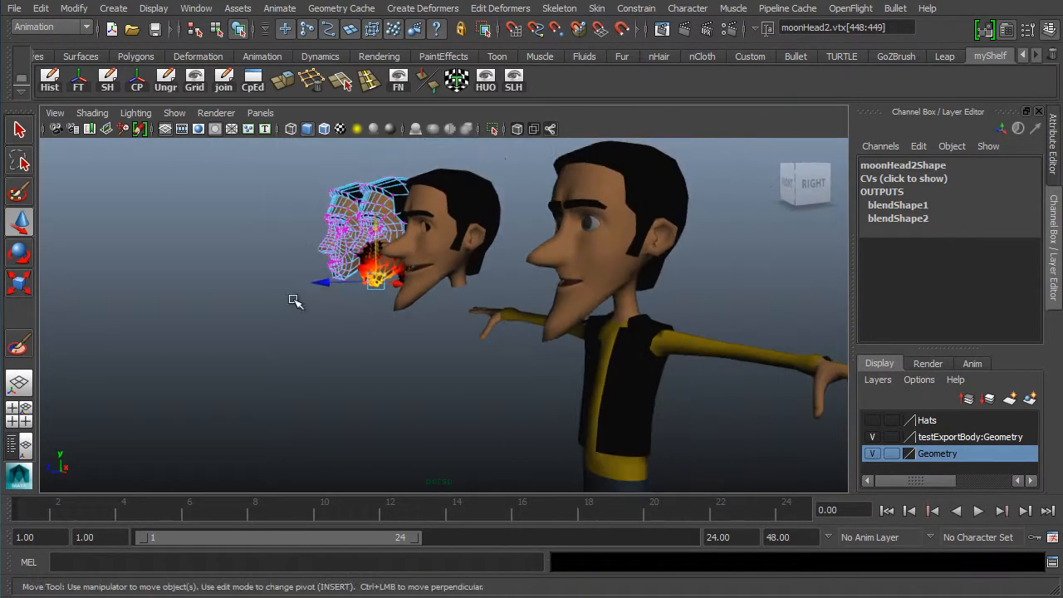
- Select the character's head and highlight the moonHead3 weight under blendShape2
alt+drag(264, 316, 407, 276)
alt+right_drag(406, 276, 608, 318)
alt+middle_drag(488, 276, 289, 373)
alt+drag(326, 326, 403, 316)
alt+middle_drag(380, 317, 316, 320)
alt+right_drag(316, 320, 403, 320)
alt+middle_drag(691, 285, 490, 301)
click(571, 271)
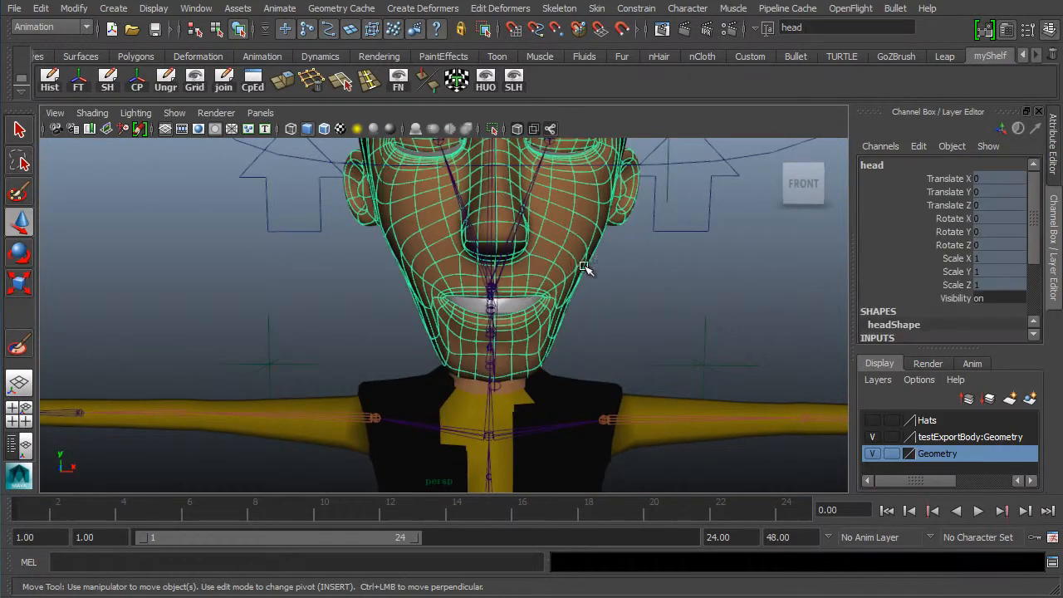
alt+right_drag(606, 258, 475, 234)
alt+middle_drag(335, 312, 300, 372)
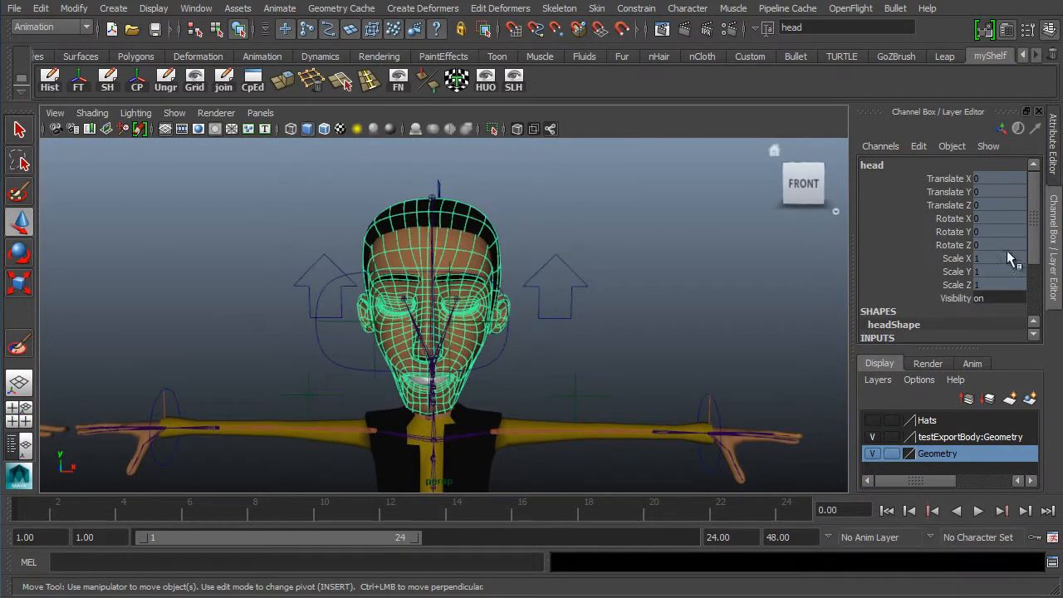
scroll(1020, 242, down, 5)
click(903, 256)
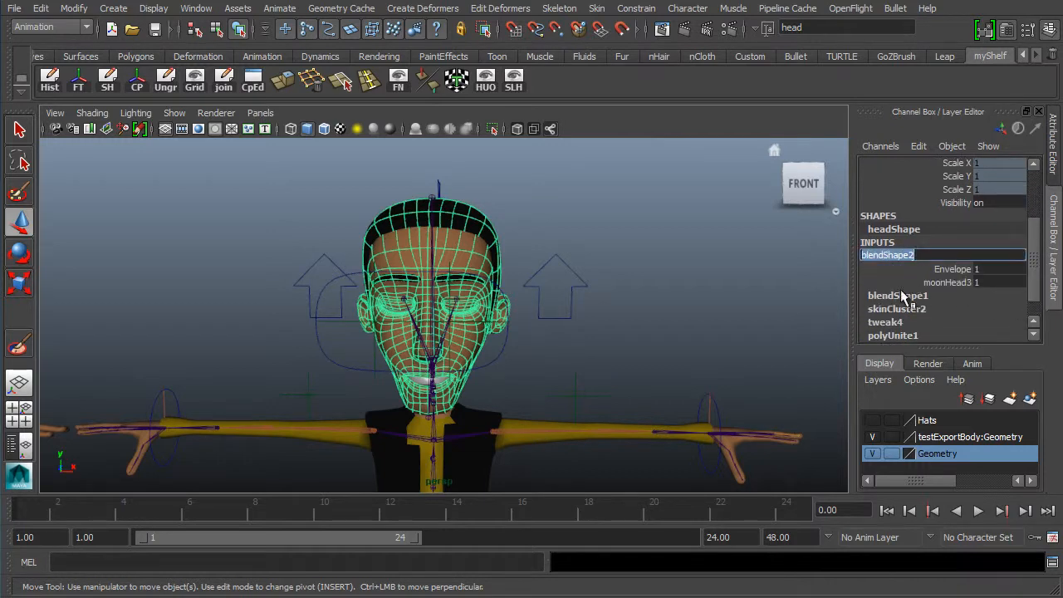
click(955, 282)
- Reselect the head and slide the blendShape2 moonHead3 weight to 0
click(631, 313)
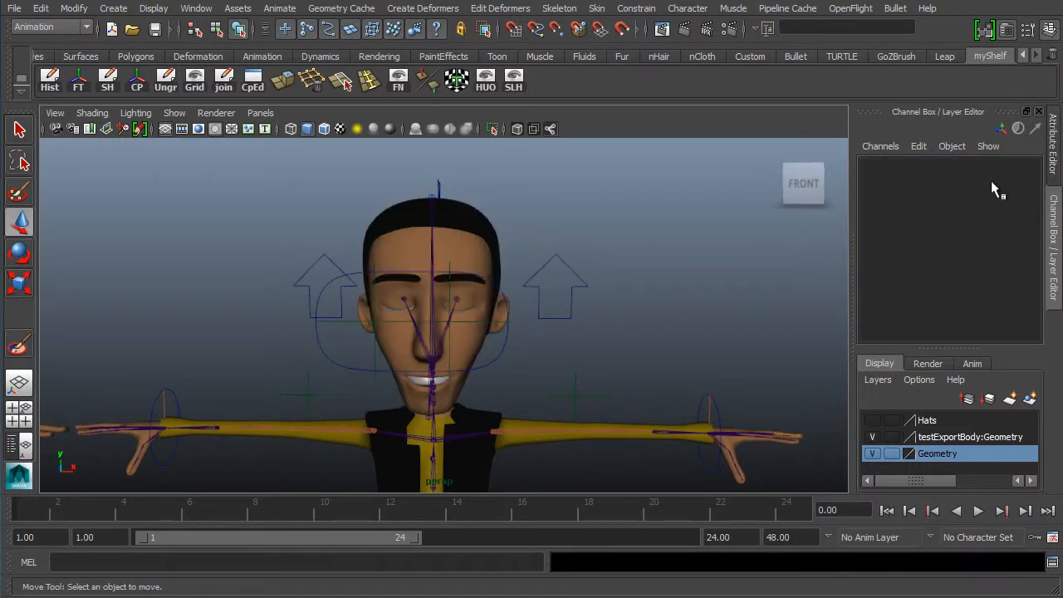
click(487, 239)
scroll(1020, 249, down, 5)
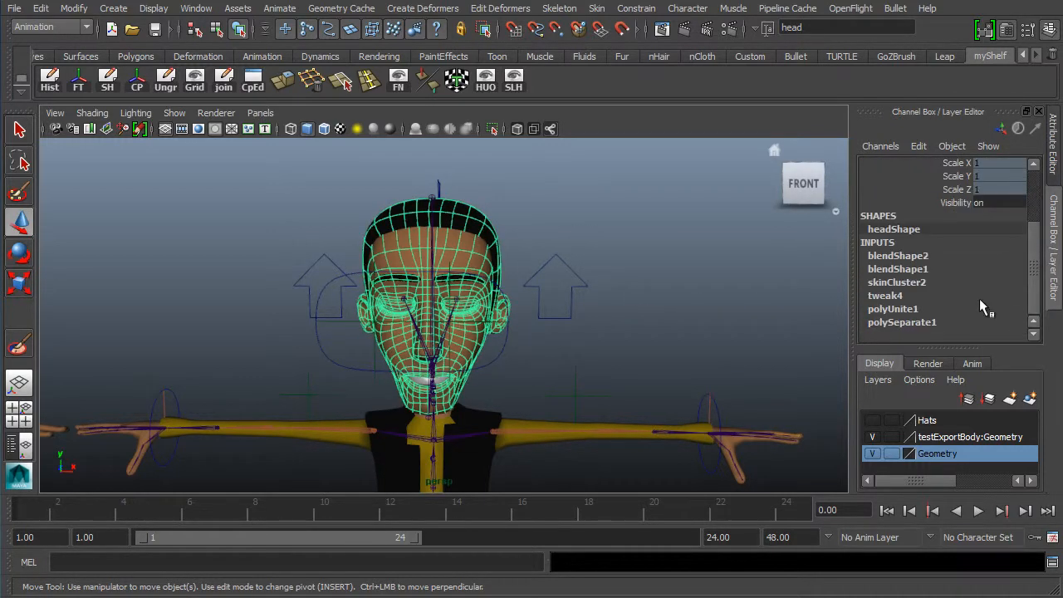
click(898, 256)
click(955, 283)
middle_drag(655, 277, 421, 266)
- Inspect the character's face from different angles
alt+middle_drag(354, 241, 440, 252)
alt+right_drag(567, 249, 418, 274)
alt+middle_drag(358, 281, 302, 271)
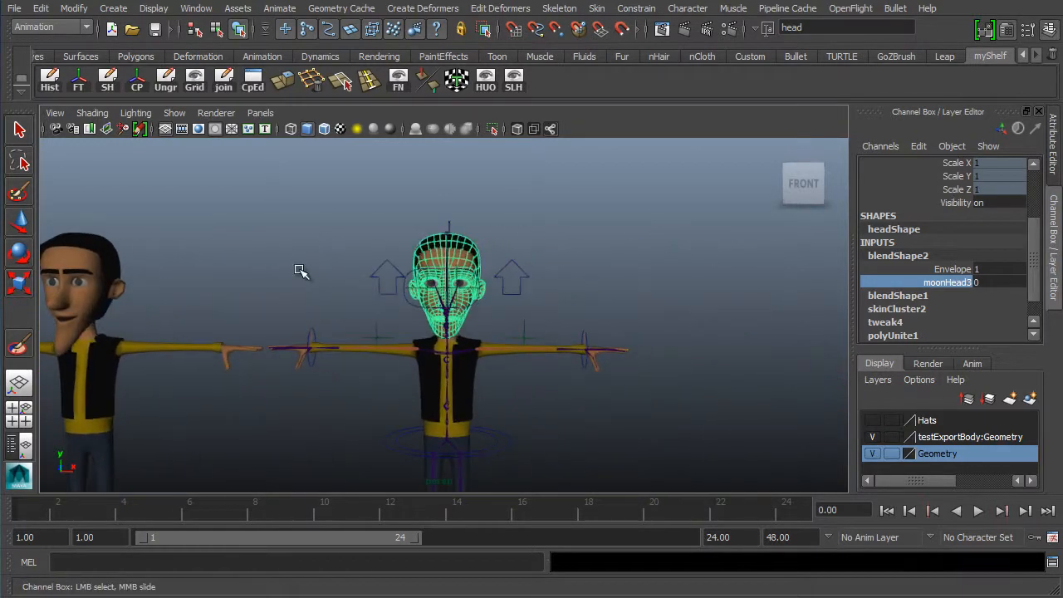
alt+right_drag(302, 271, 424, 288)
alt+middle_drag(424, 288, 557, 301)
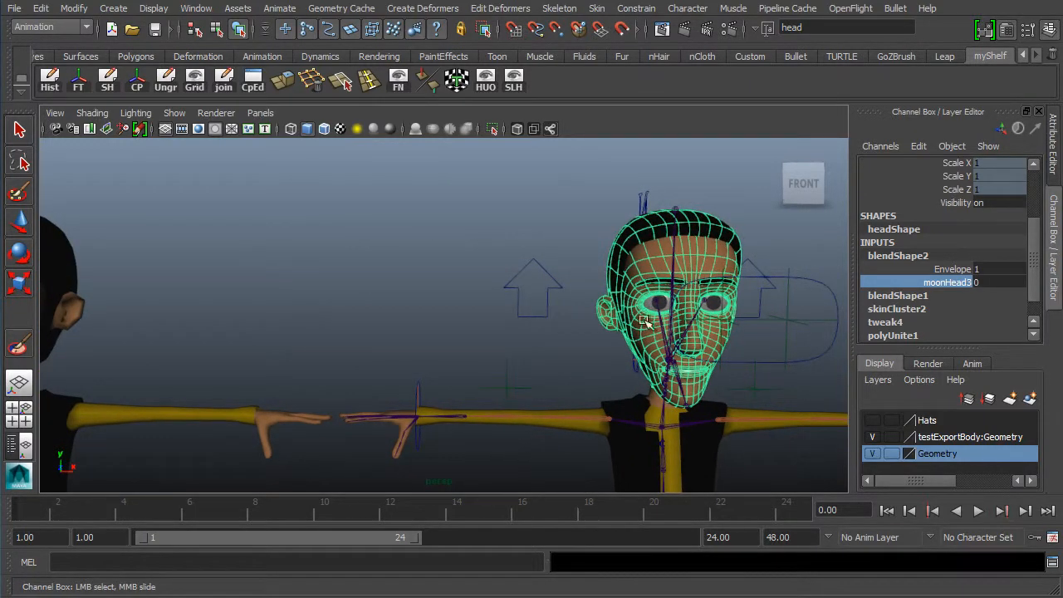
alt+drag(647, 322, 633, 318)
alt+middle_drag(633, 318, 728, 323)
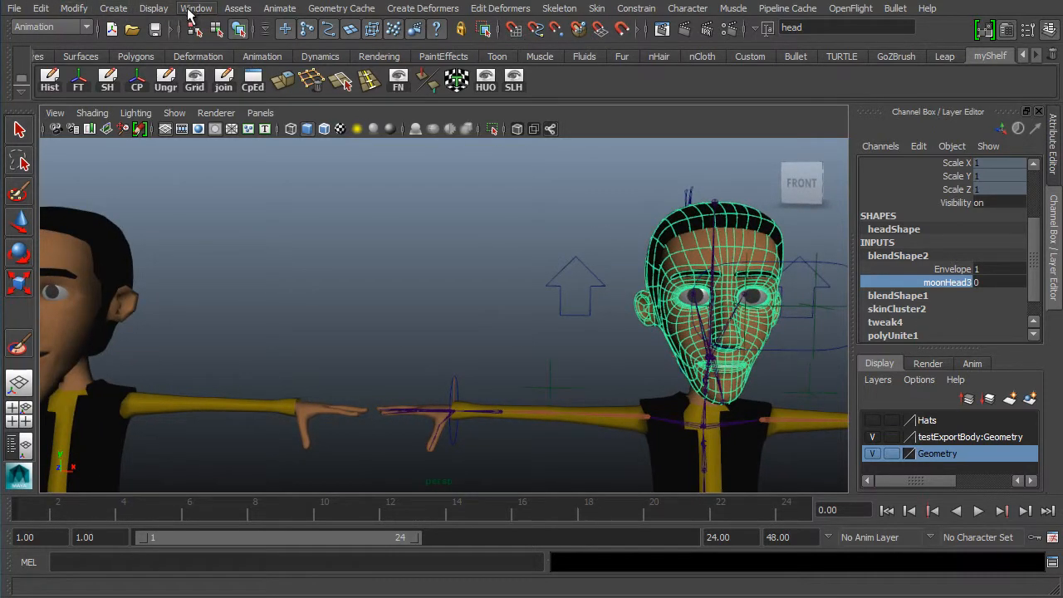
- Open the Blend Shape editor window and resize it beside the viewport
click(190, 14)
mouse_move(259, 64)
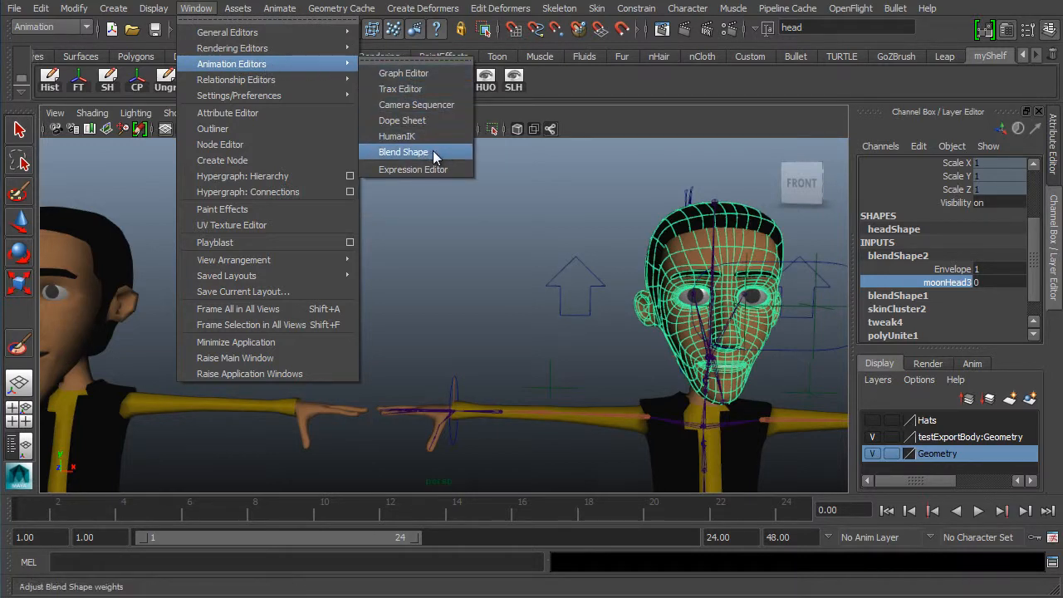
click(403, 152)
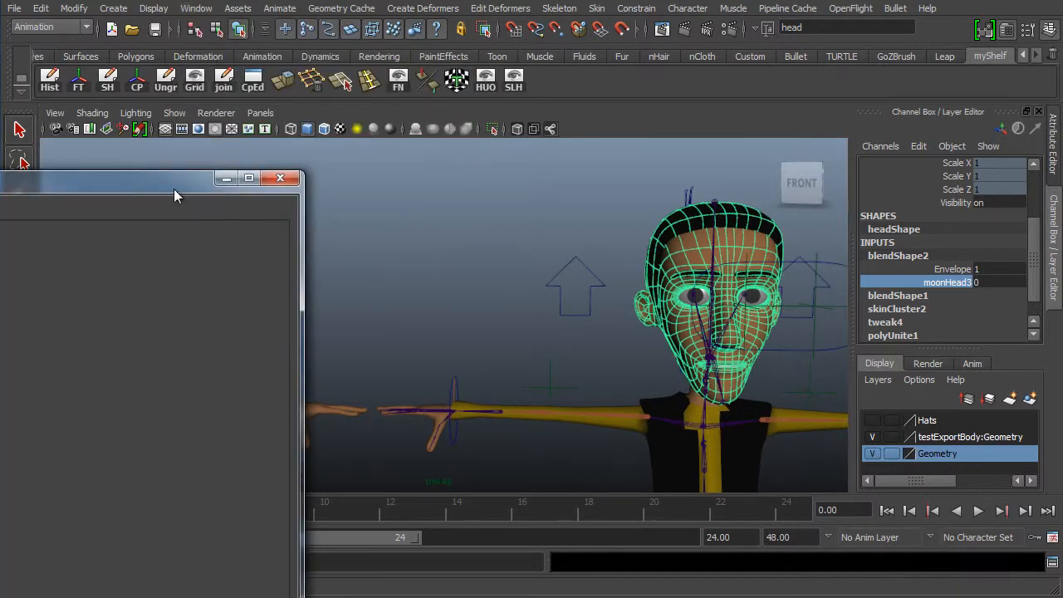
drag(173, 196, 552, 62)
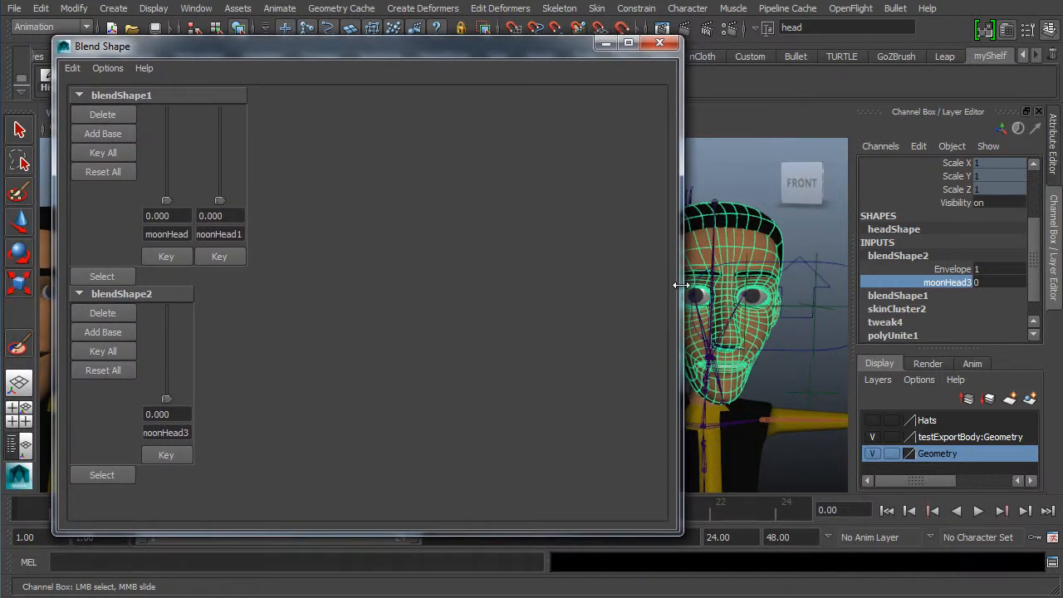
drag(678, 285, 461, 280)
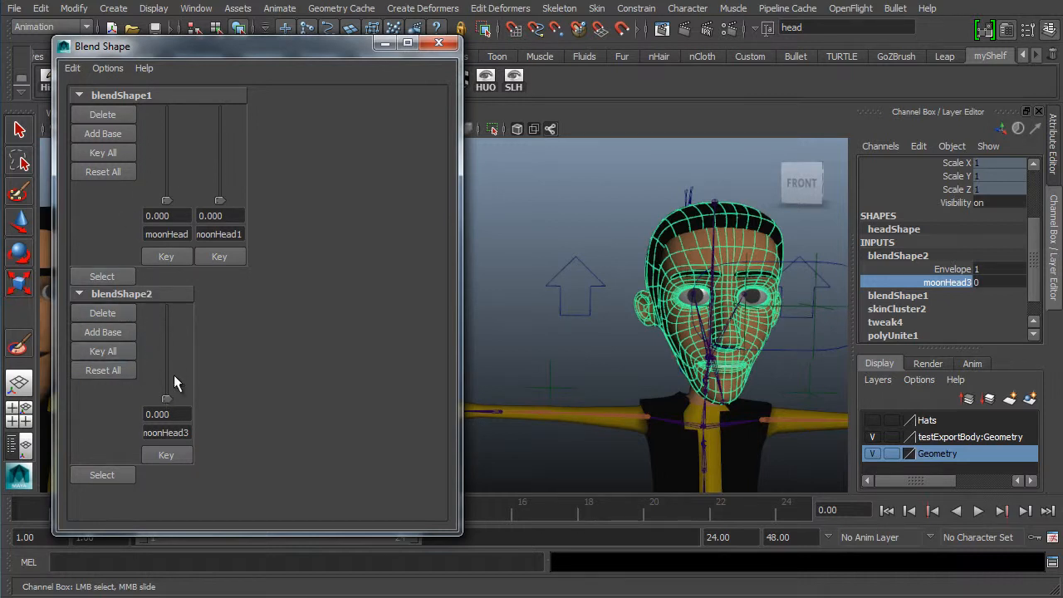
- Set a key on the blendShape2 moonHead3 weight at 0
drag(162, 396, 171, 458)
click(163, 454)
click(167, 455)
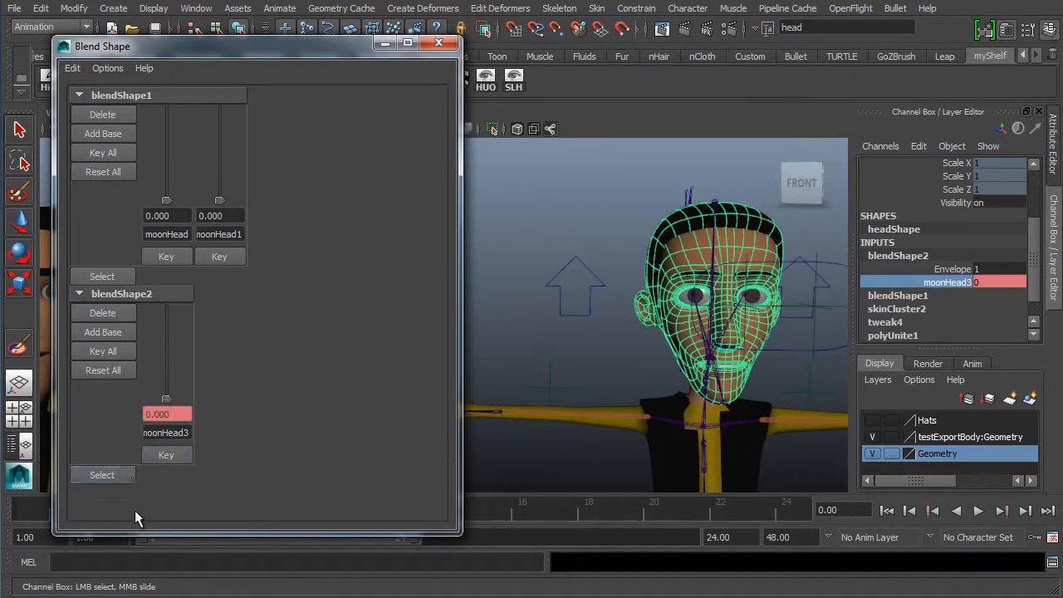
- Resize the Blend Shape window and play back the timeline
drag(317, 536, 318, 473)
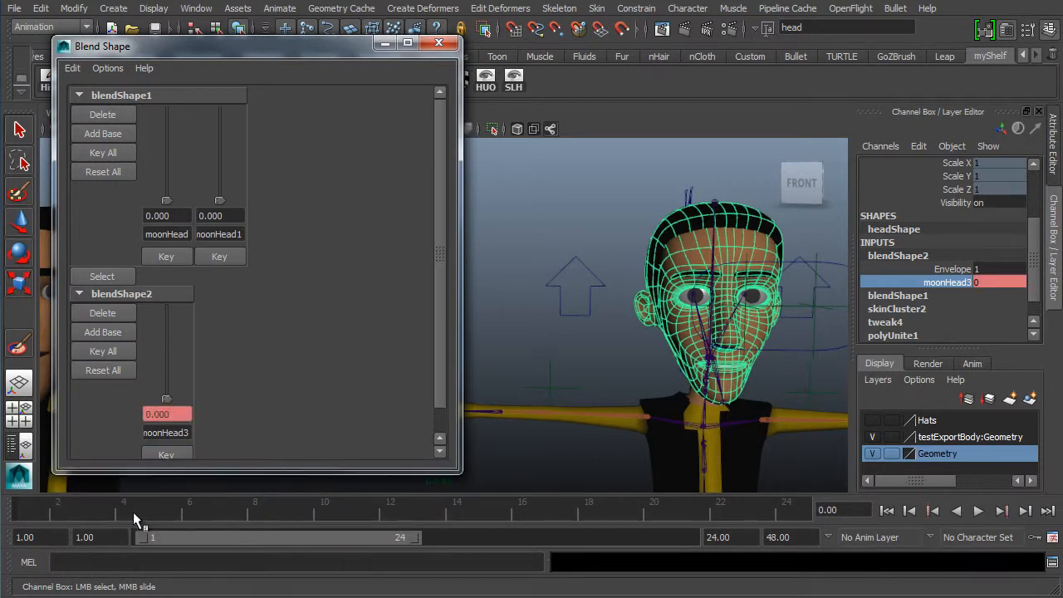
click(843, 510)
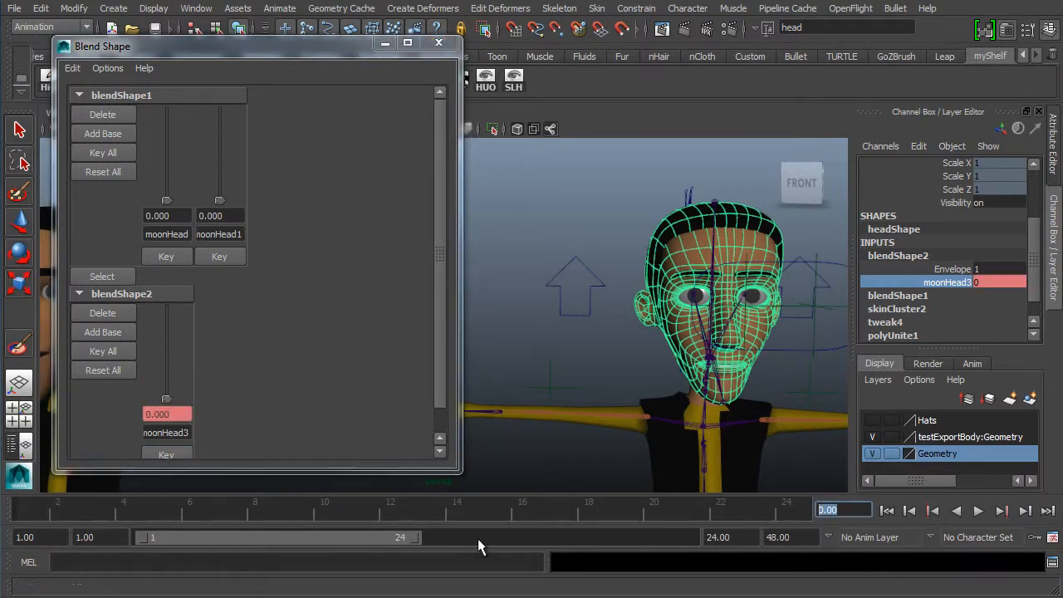
key(alt+v)
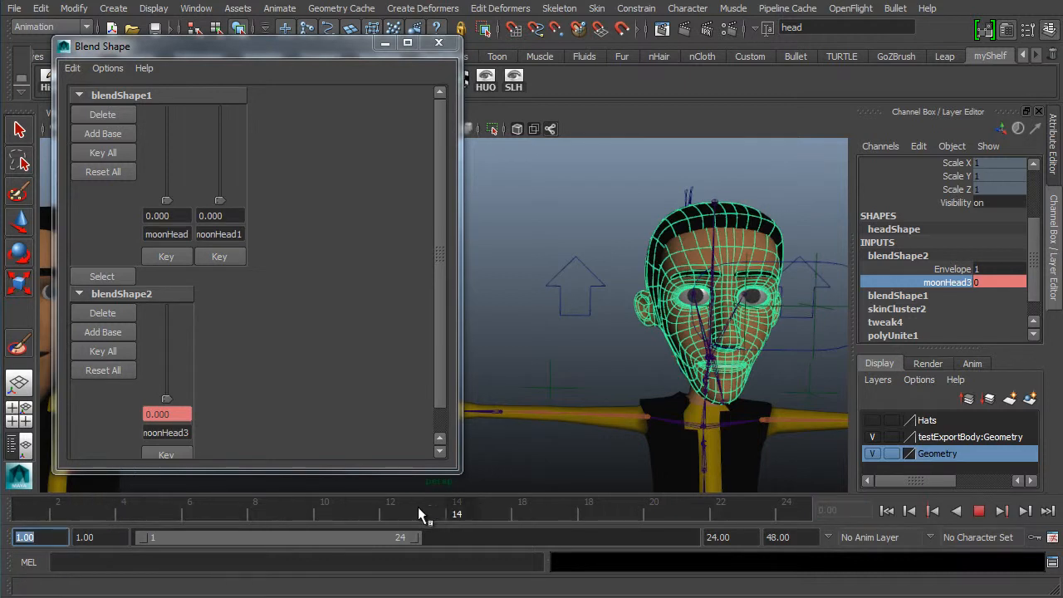
- At frame 12, raise the moonHead3 weight to 1 and play the animation
click(385, 504)
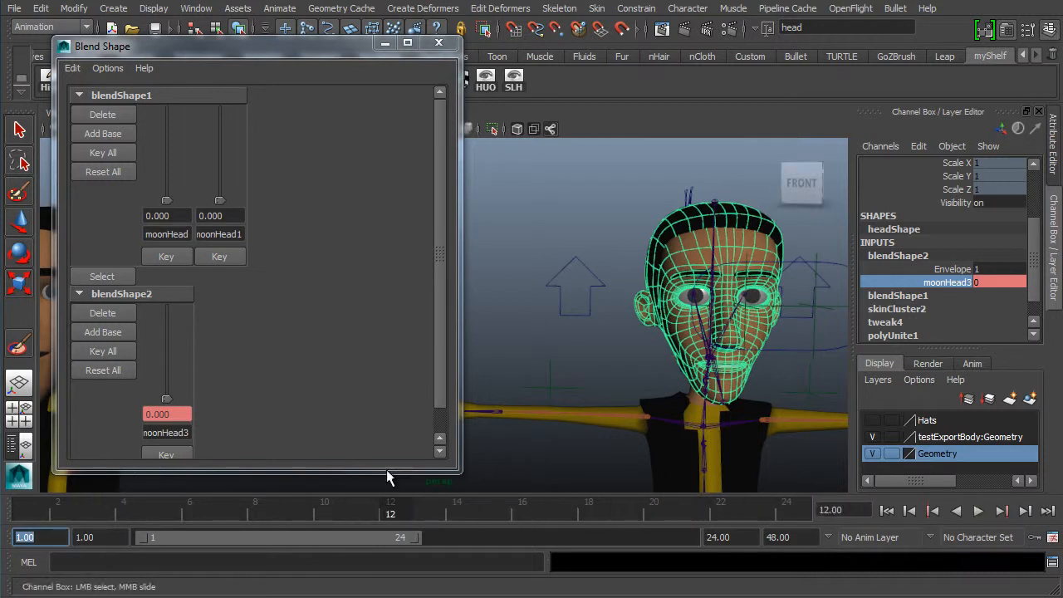
drag(166, 401, 226, 255)
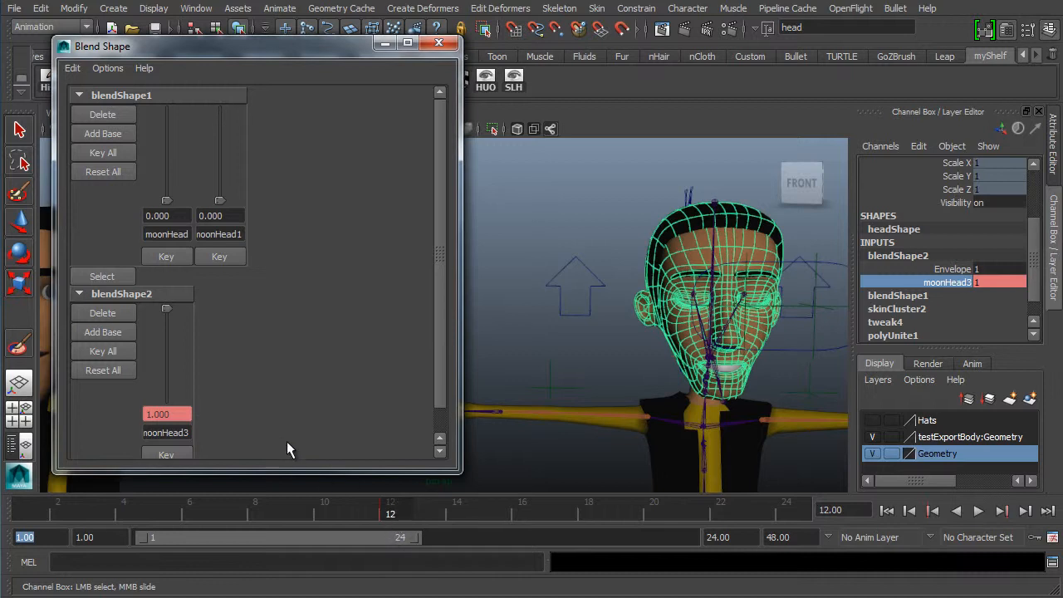
key(alt+v)
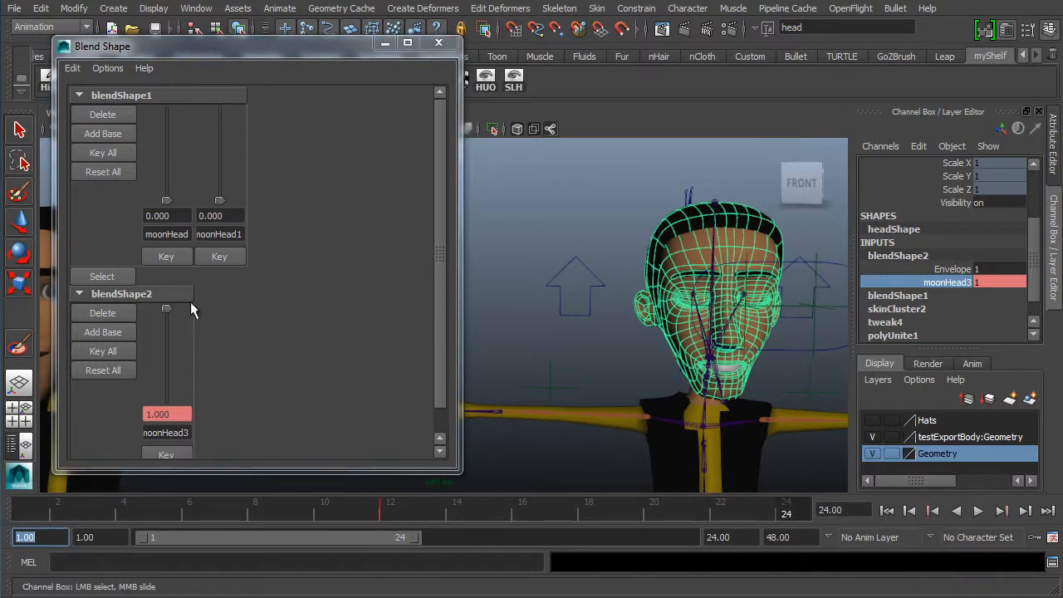
- At frame 12, set the moonHead3 weight to 0 and play the animation back from the start
drag(167, 307, 179, 450)
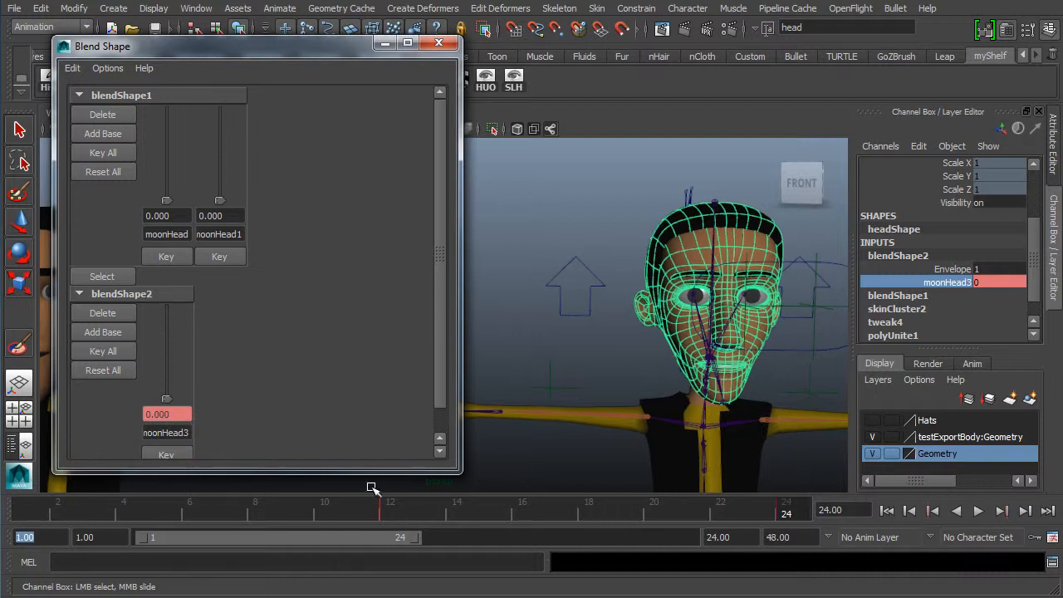
click(978, 510)
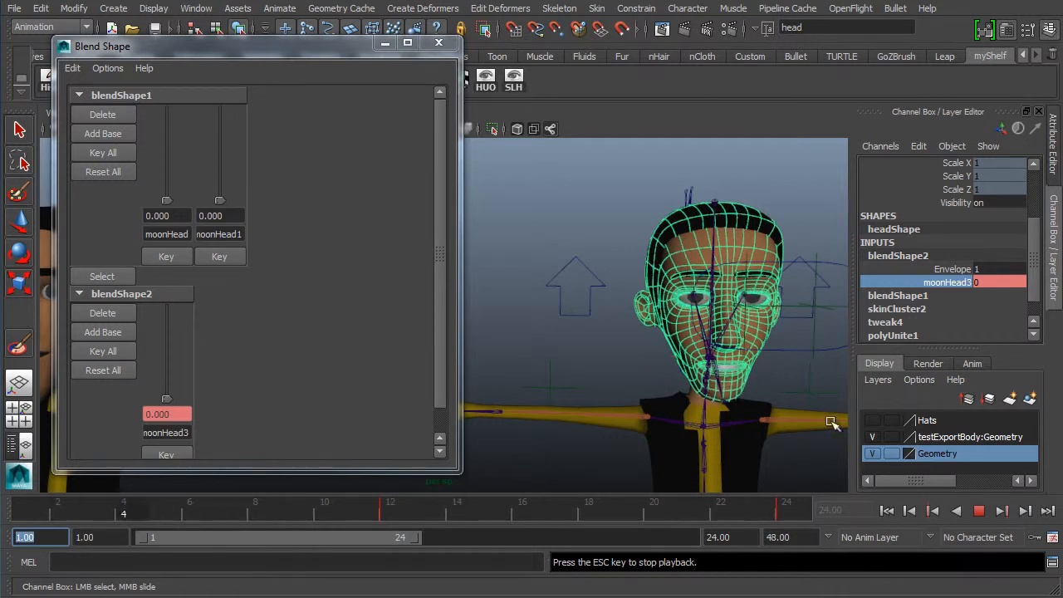
click(976, 511)
click(885, 511)
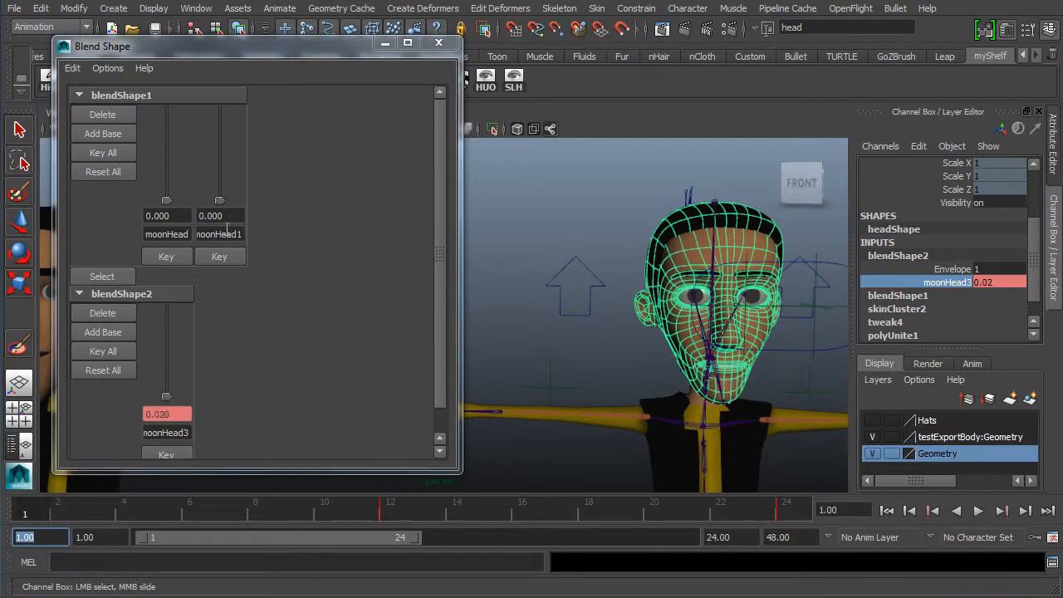
- Delete the animation keys on the selected head
click(40, 8)
mouse_move(83, 147)
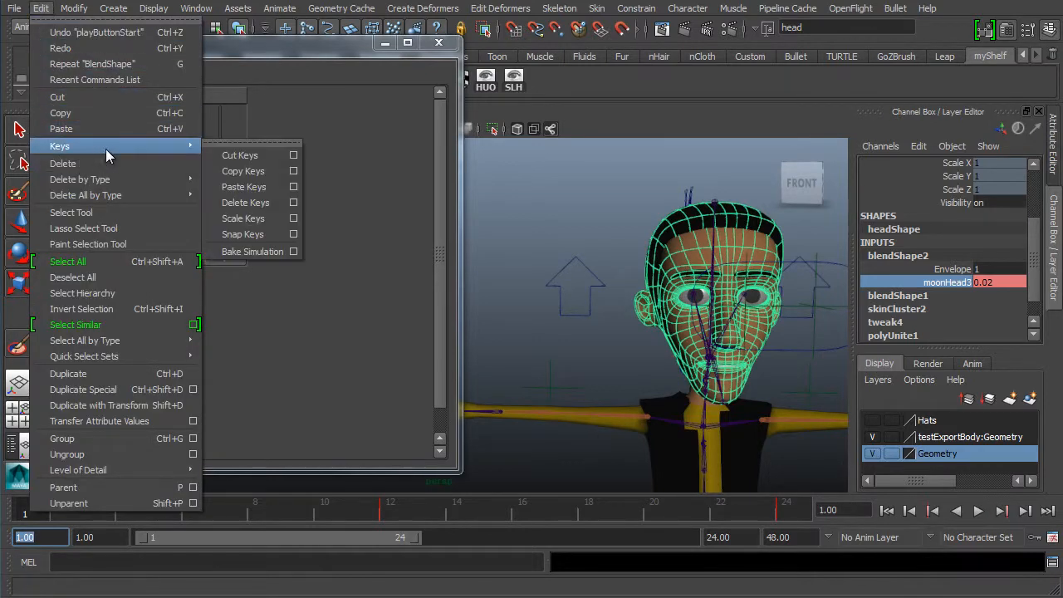
click(253, 202)
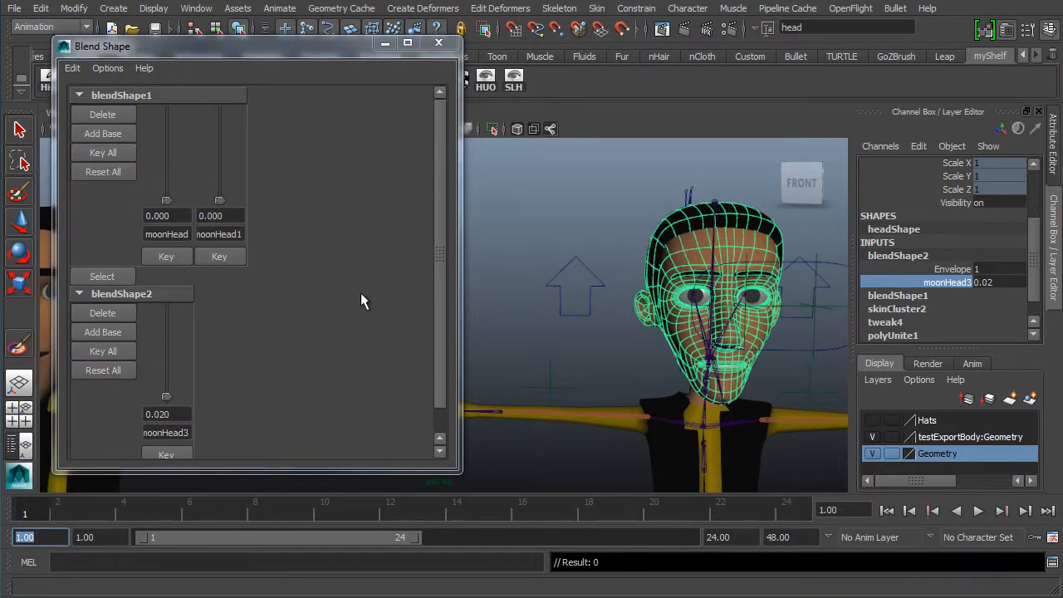
- Try combinations of the blendShape1 and blendShape2 target sliders, then return all weights to 0
drag(158, 396, 207, 264)
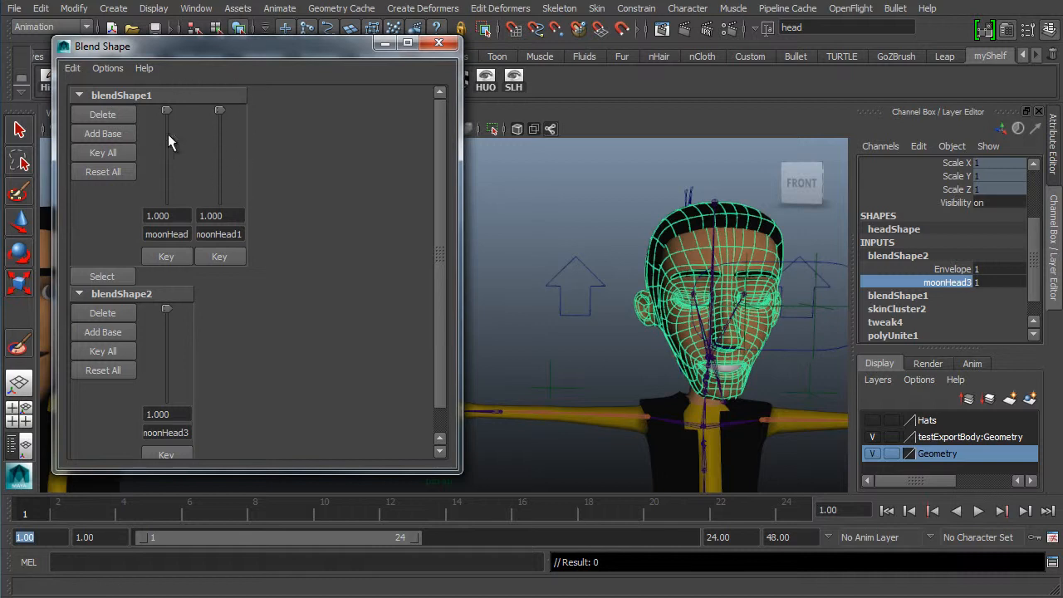
drag(167, 320, 166, 403)
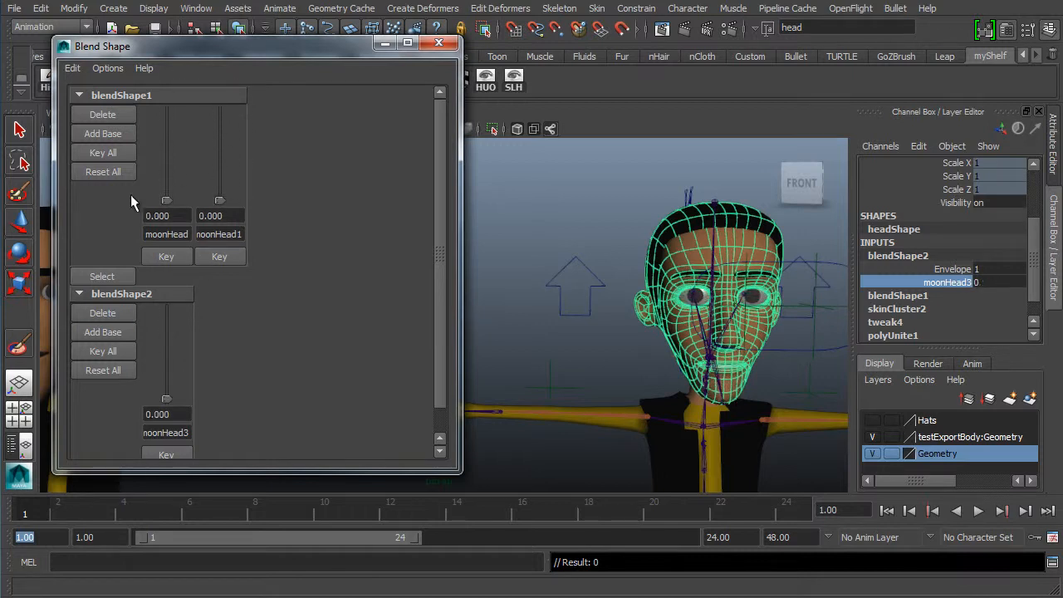
drag(166, 200, 196, 17)
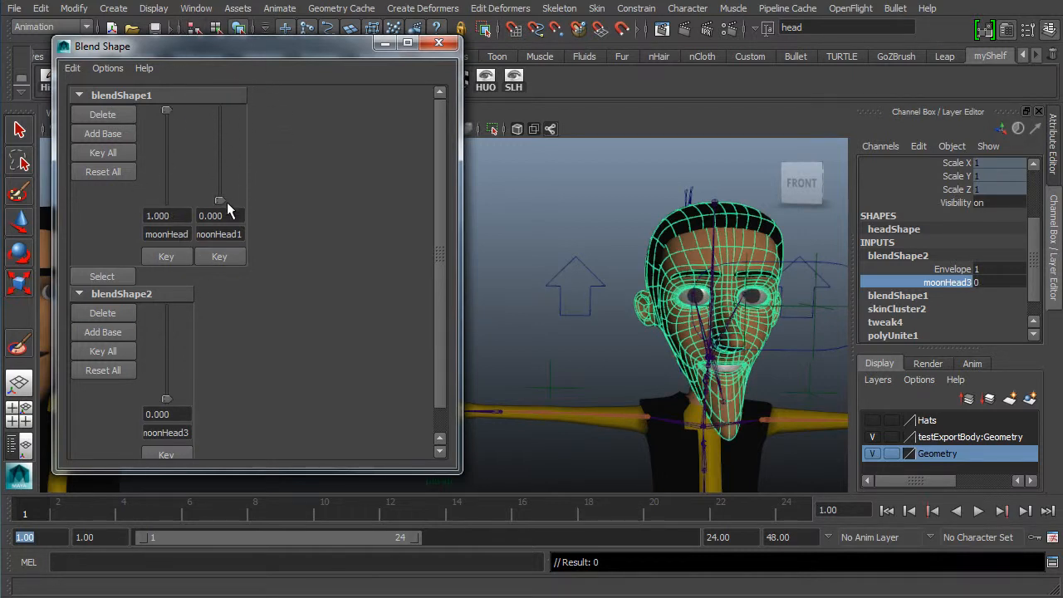
drag(227, 202, 247, 37)
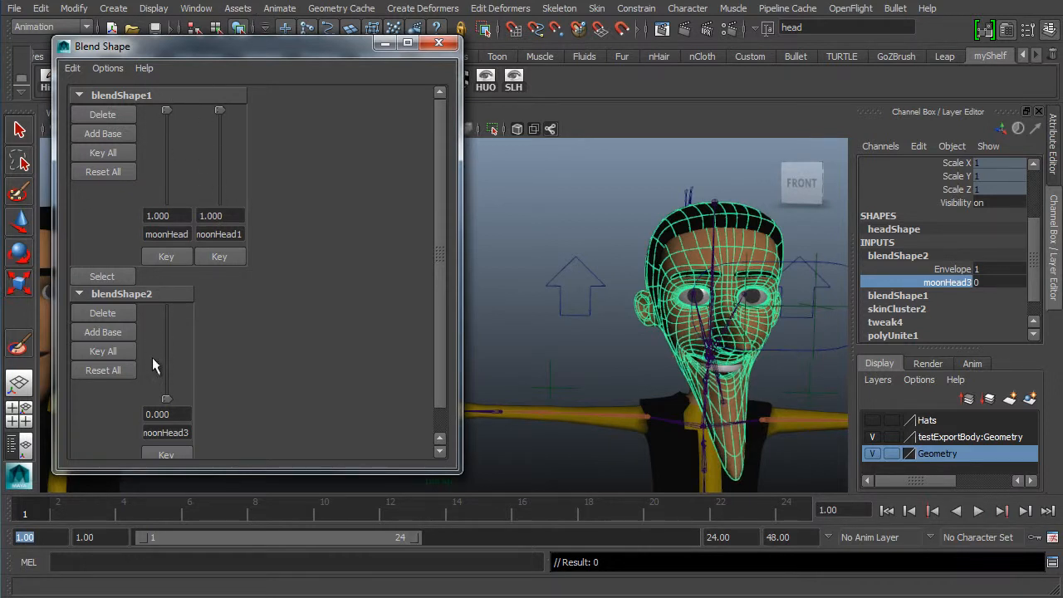
drag(176, 367, 422, 166)
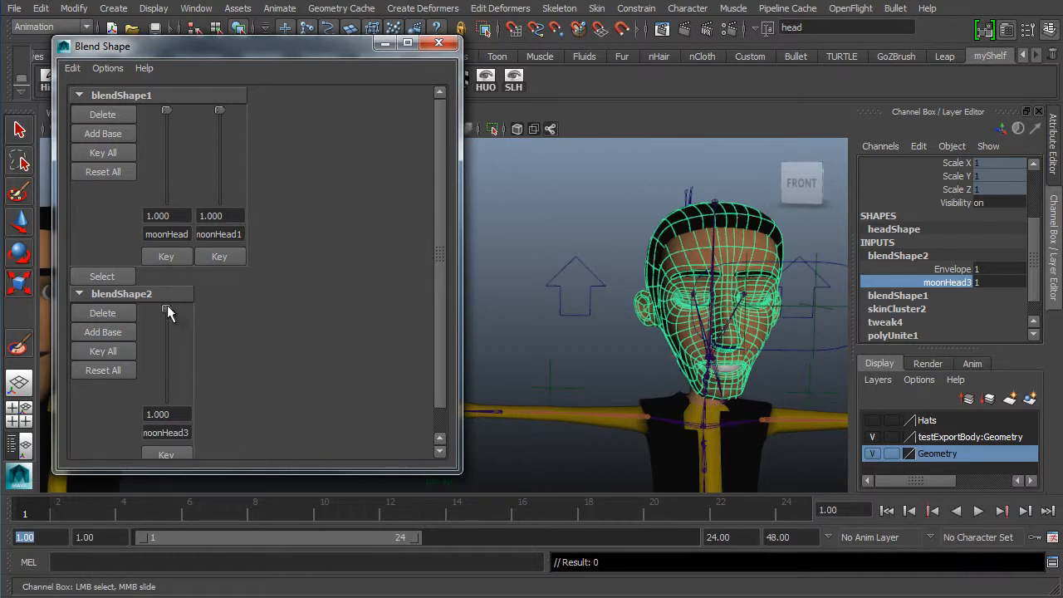
mouse_move(166, 311)
mouse_down()
mouse_move(136, 429)
mouse_move(186, 252)
mouse_move(166, 322)
mouse_up()
drag(149, 379, 183, 174)
drag(166, 306, 150, 456)
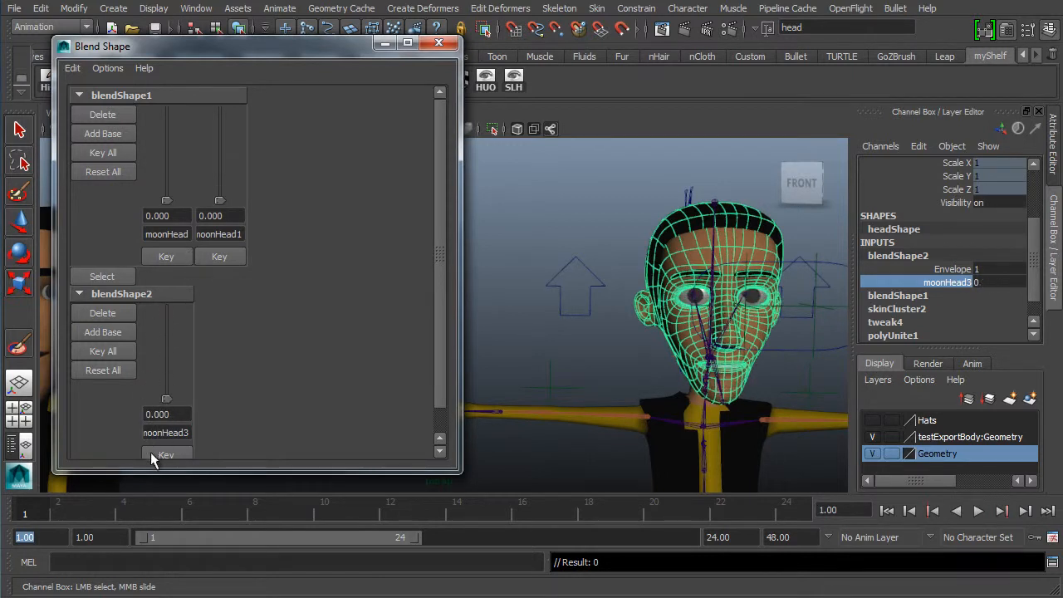
- Set the blendShape1 moonHead and noonHead1 weights to 1 while moonHead3 stays at 0
drag(169, 398, 172, 354)
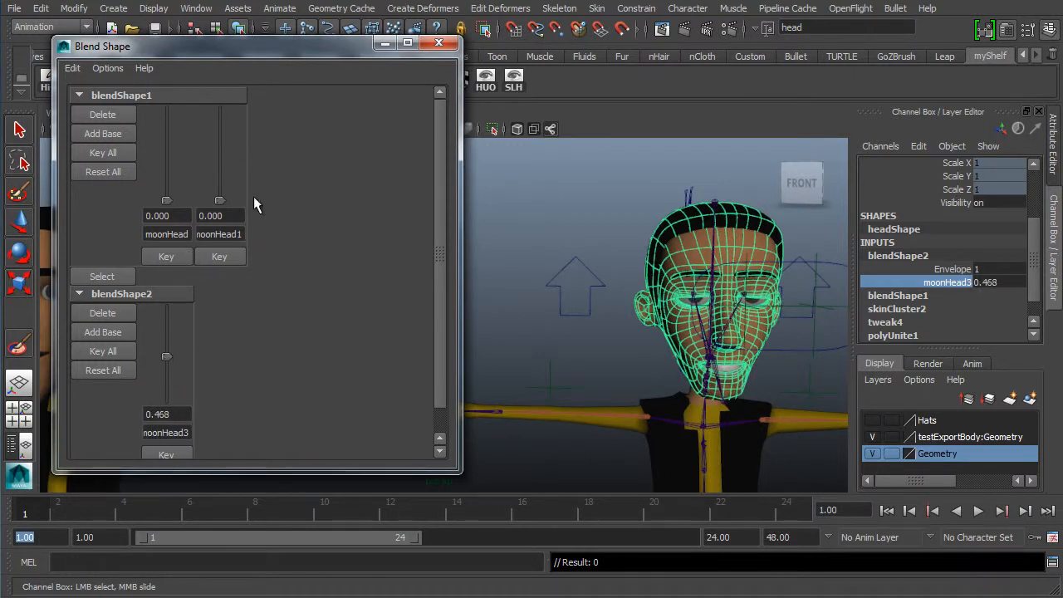
drag(221, 200, 217, 70)
drag(219, 127, 217, 74)
drag(166, 200, 168, 107)
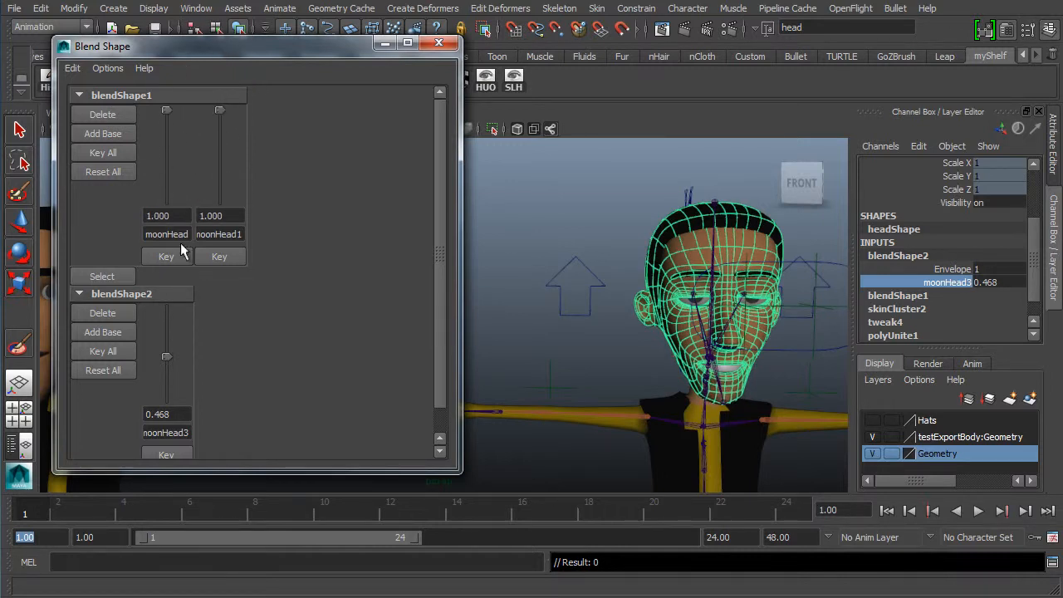
drag(169, 357, 188, 417)
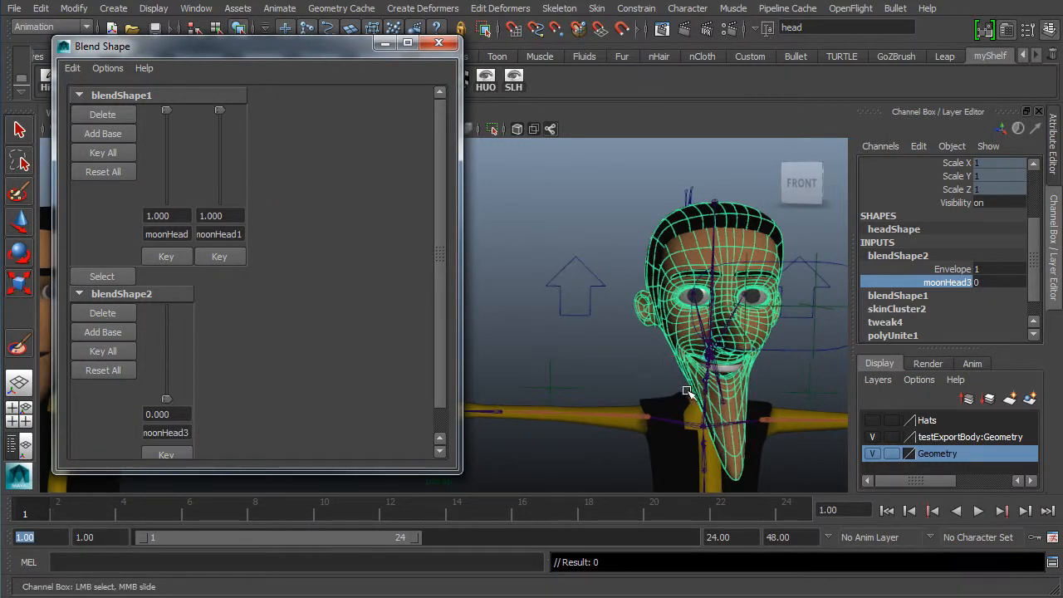
alt+drag(690, 395, 652, 384)
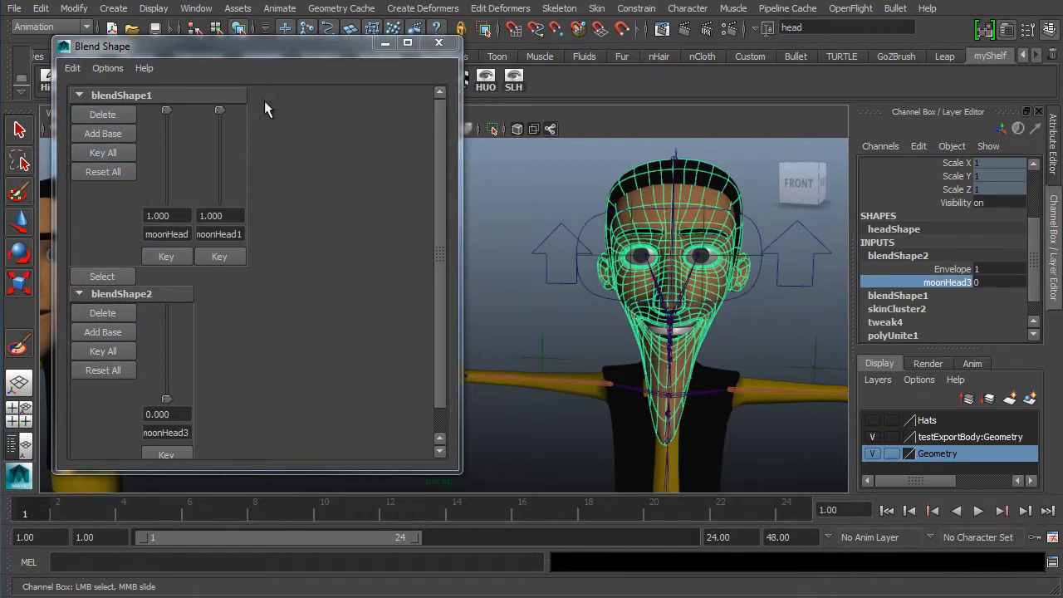
- Minimize the Blend Shape window and set the blendShape1 moonHead weight to 0 in the channel box
click(385, 44)
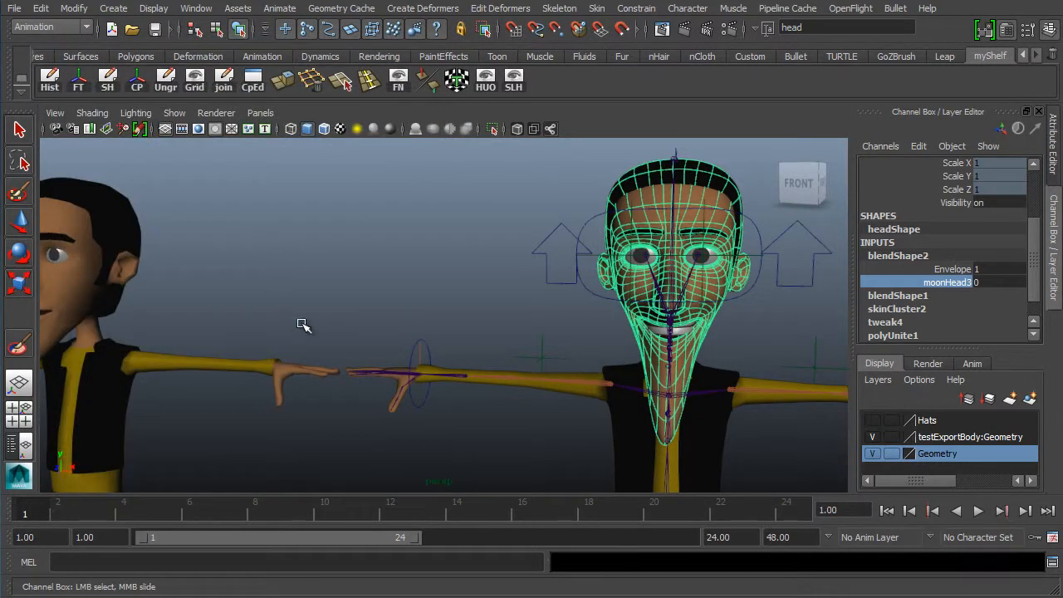
alt+drag(580, 286, 466, 308)
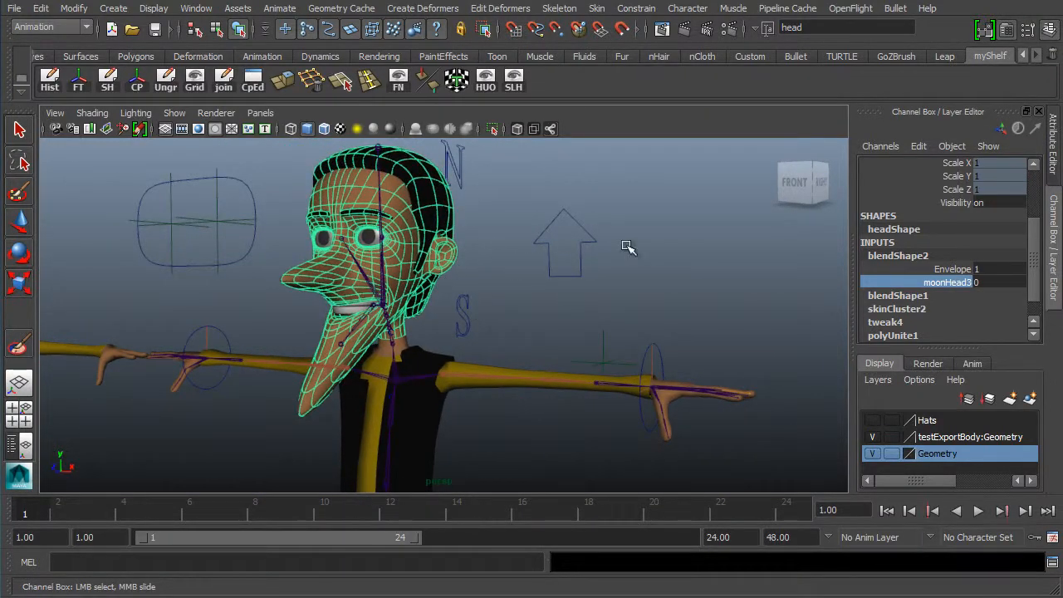
scroll(949, 274, down, 1)
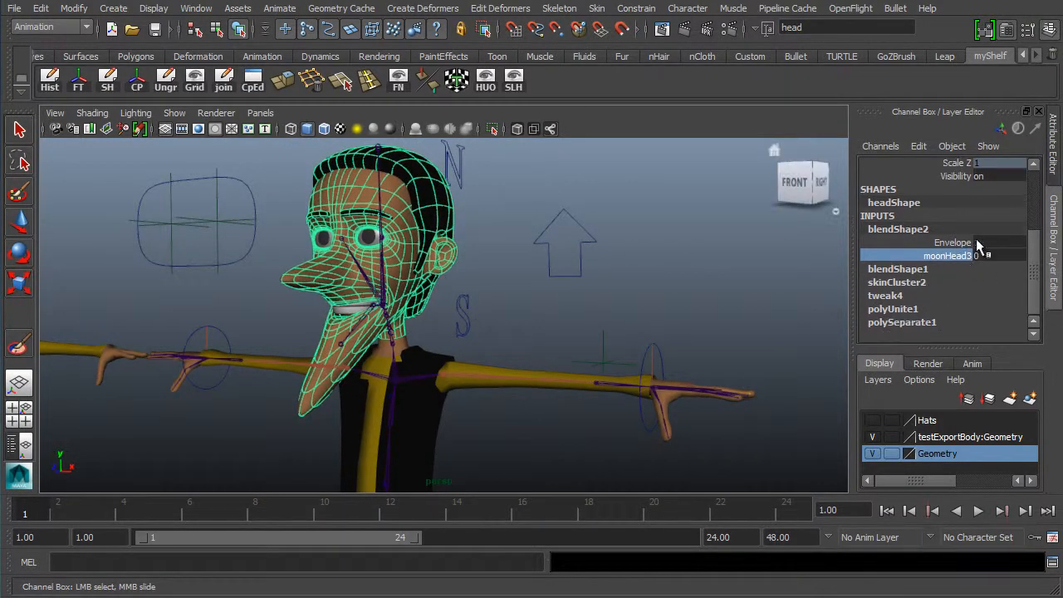
click(913, 269)
click(946, 283)
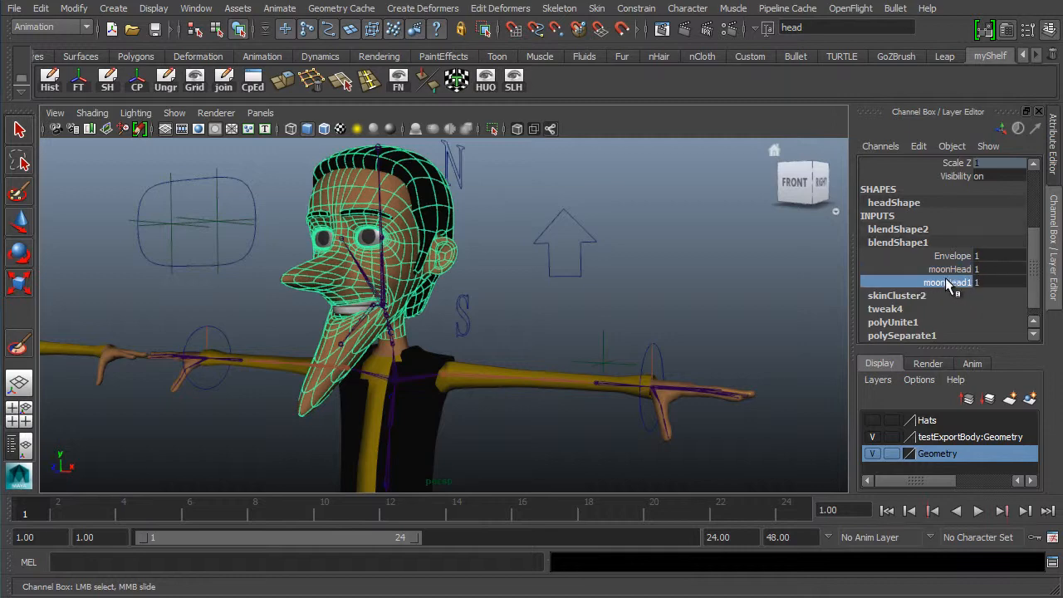
ctrl+click(948, 267)
middle_drag(798, 263, 496, 278)
alt+drag(575, 301, 634, 297)
drag(1034, 277, 1037, 245)
- Reopen the Blend Shape editor window
click(194, 9)
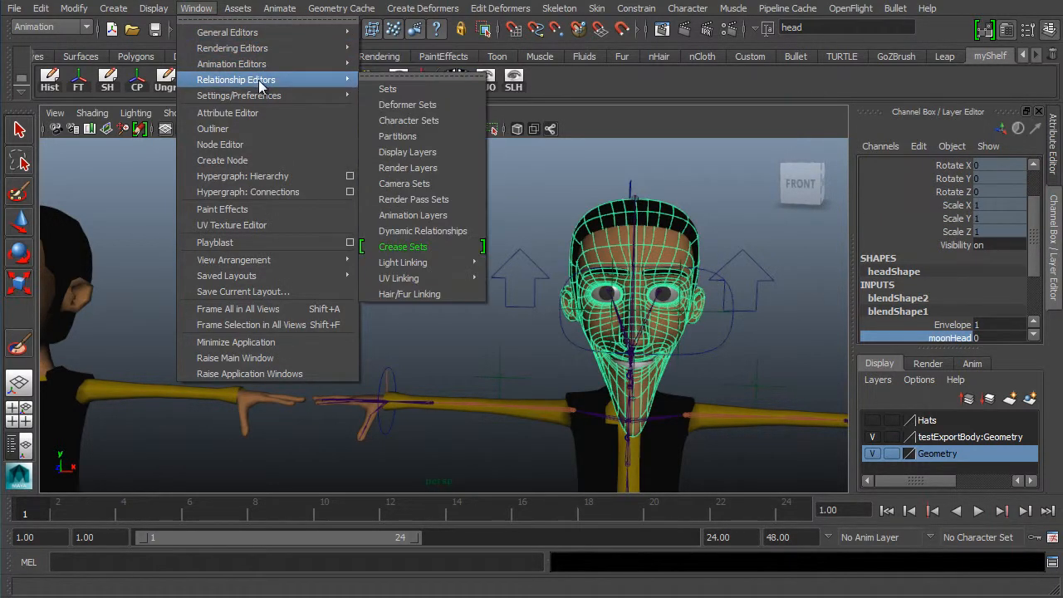
mouse_move(290, 64)
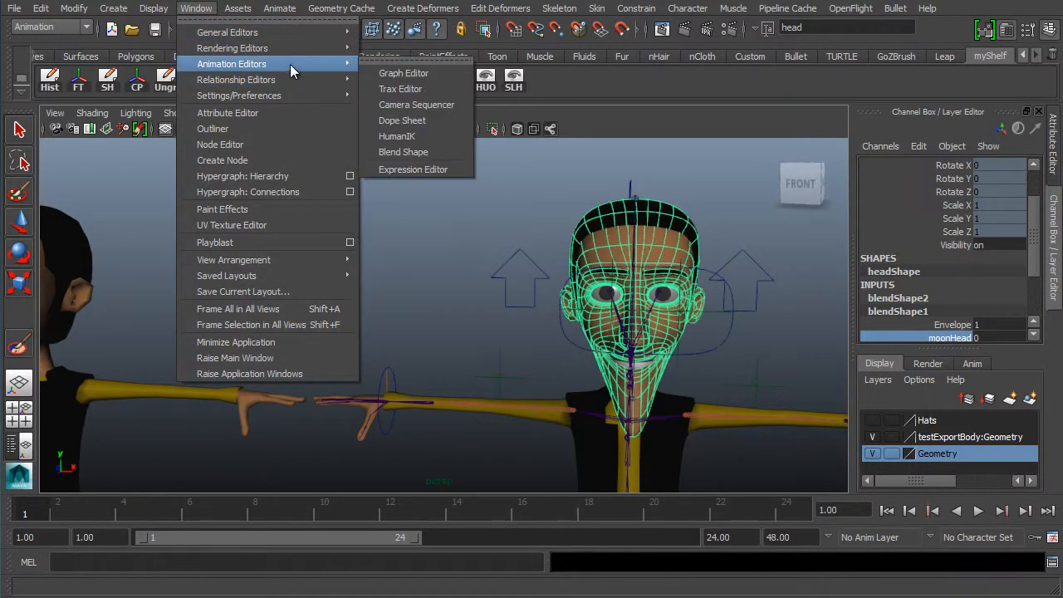
click(399, 152)
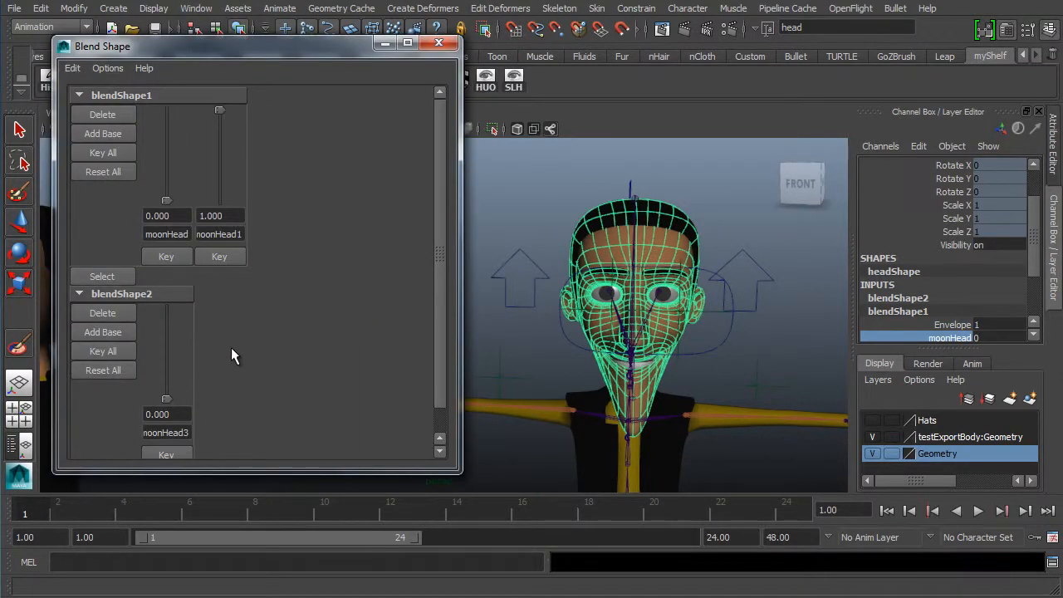